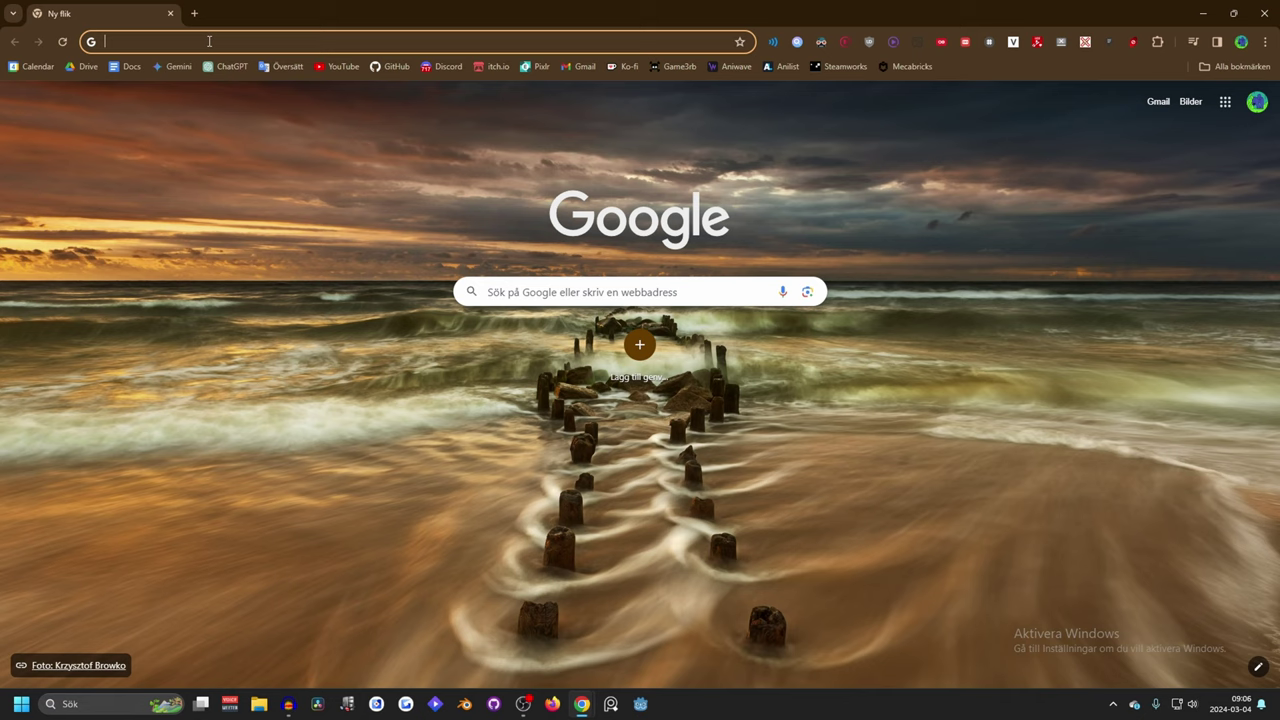
# Step: Search Google for 'compass 3d model free'
pyautogui.write('compas')
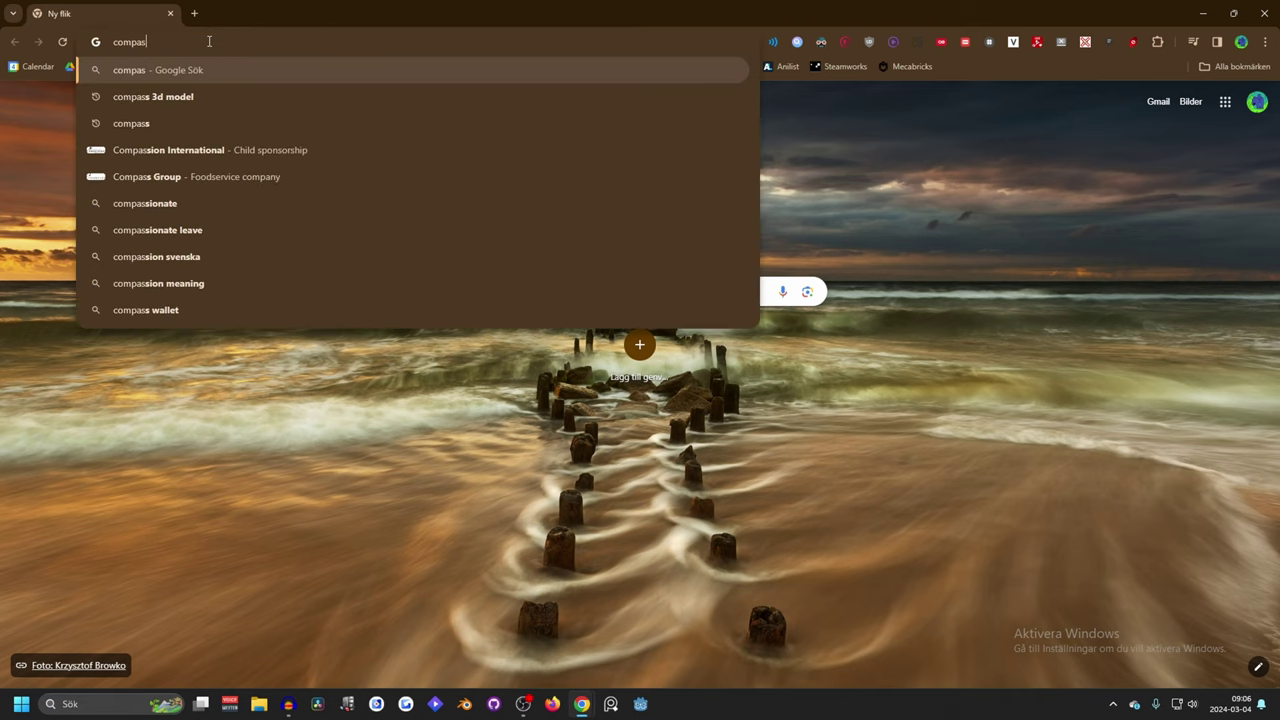
pyautogui.write('s 3d model')
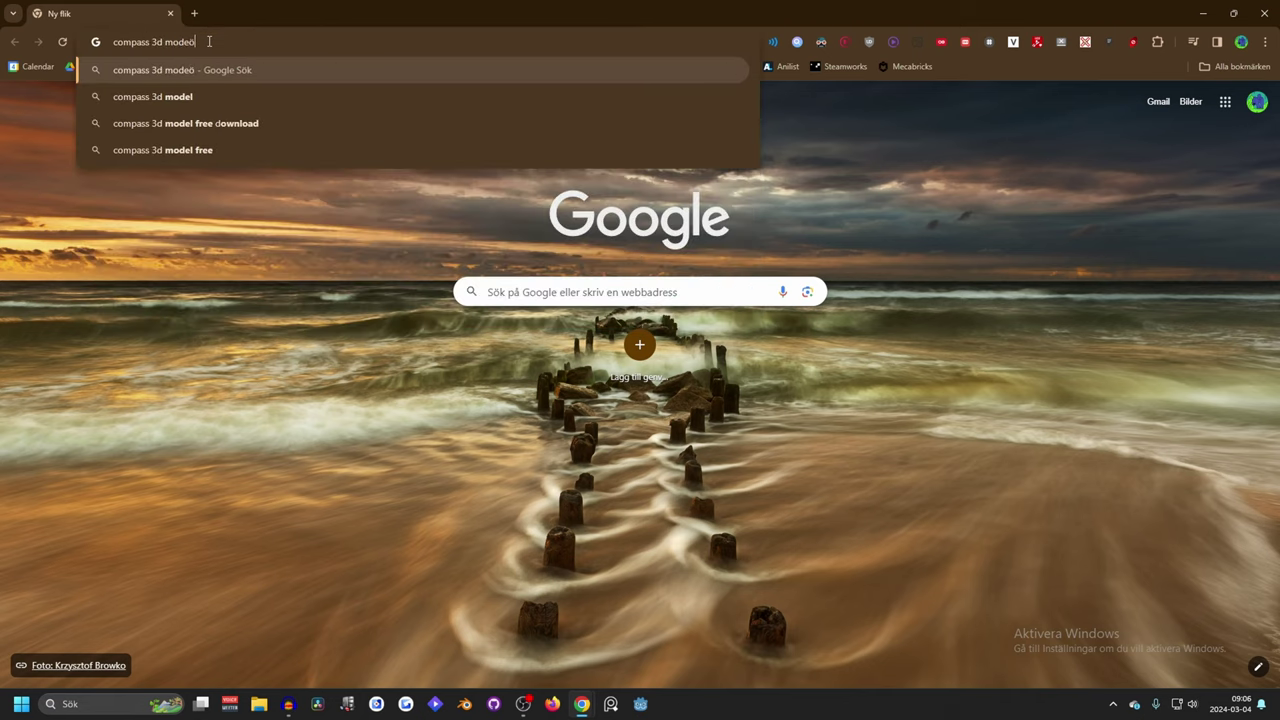
pyautogui.write(' free')
pyautogui.press('Return')
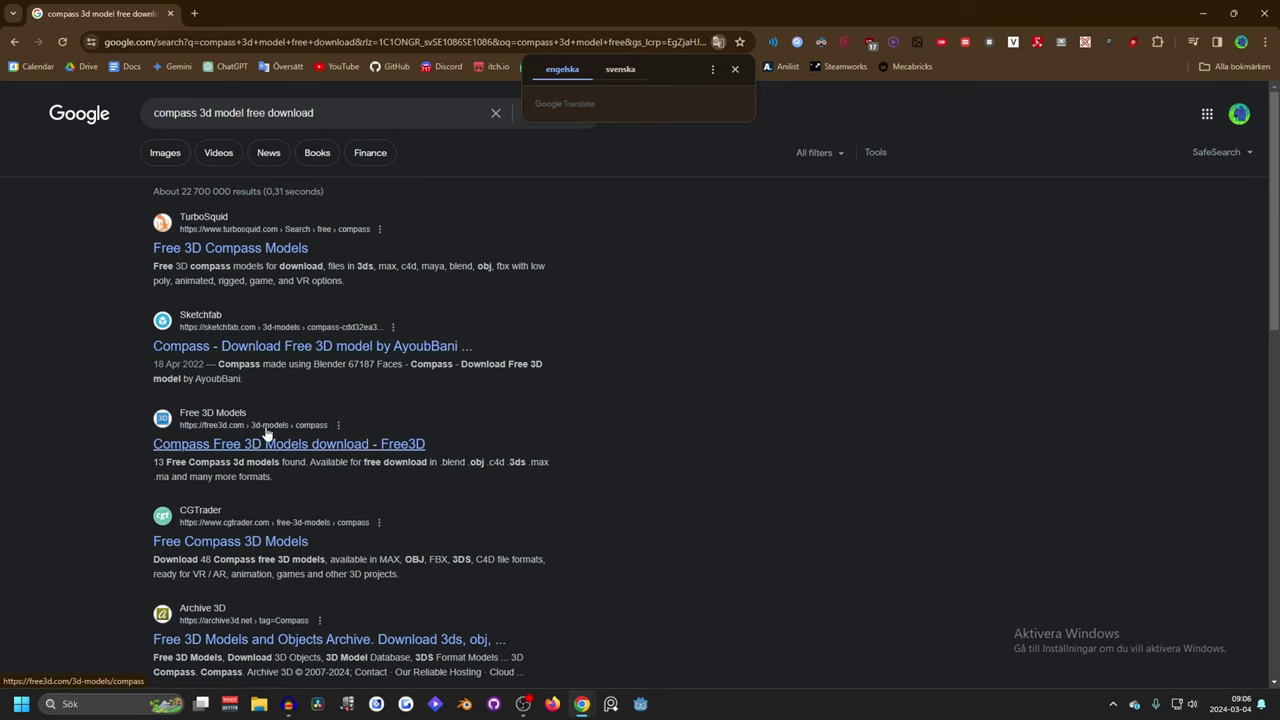
# Step: Open the Sketchfab Compass result in a new tab and check its licence terms
pyautogui.middleClick(196, 350)
pyautogui.click(203, 8)
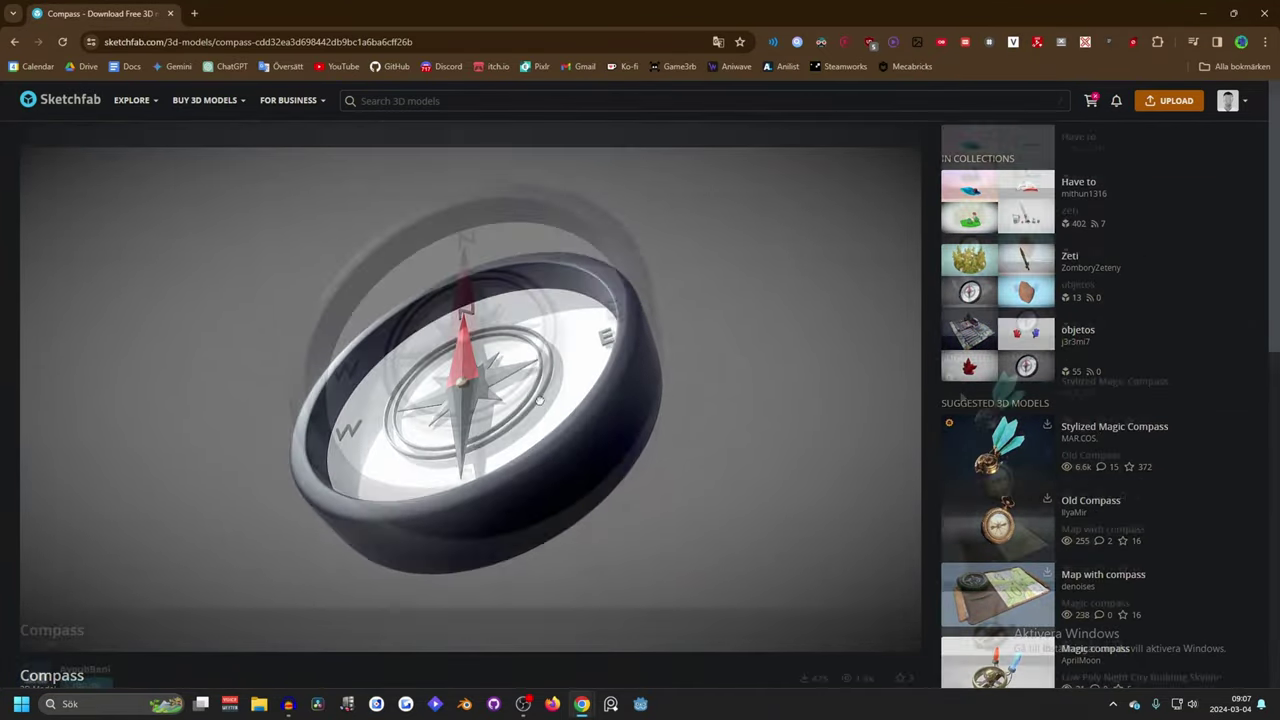
pyautogui.scroll(-3, 109, 607)
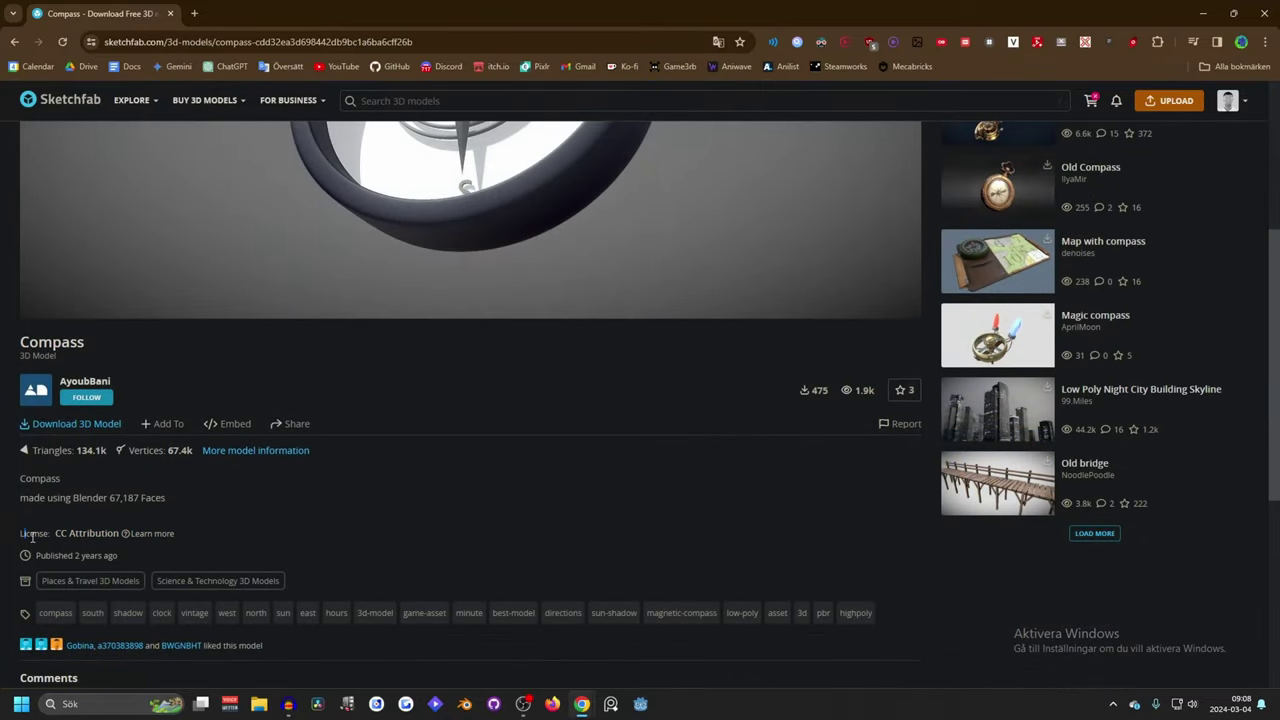
pyautogui.moveTo(32, 537); pyautogui.dragTo(208, 545)
pyautogui.click(80, 533)
# Step: Download the Compass model in its original fbx format
pyautogui.scroll(3, 285, 526)
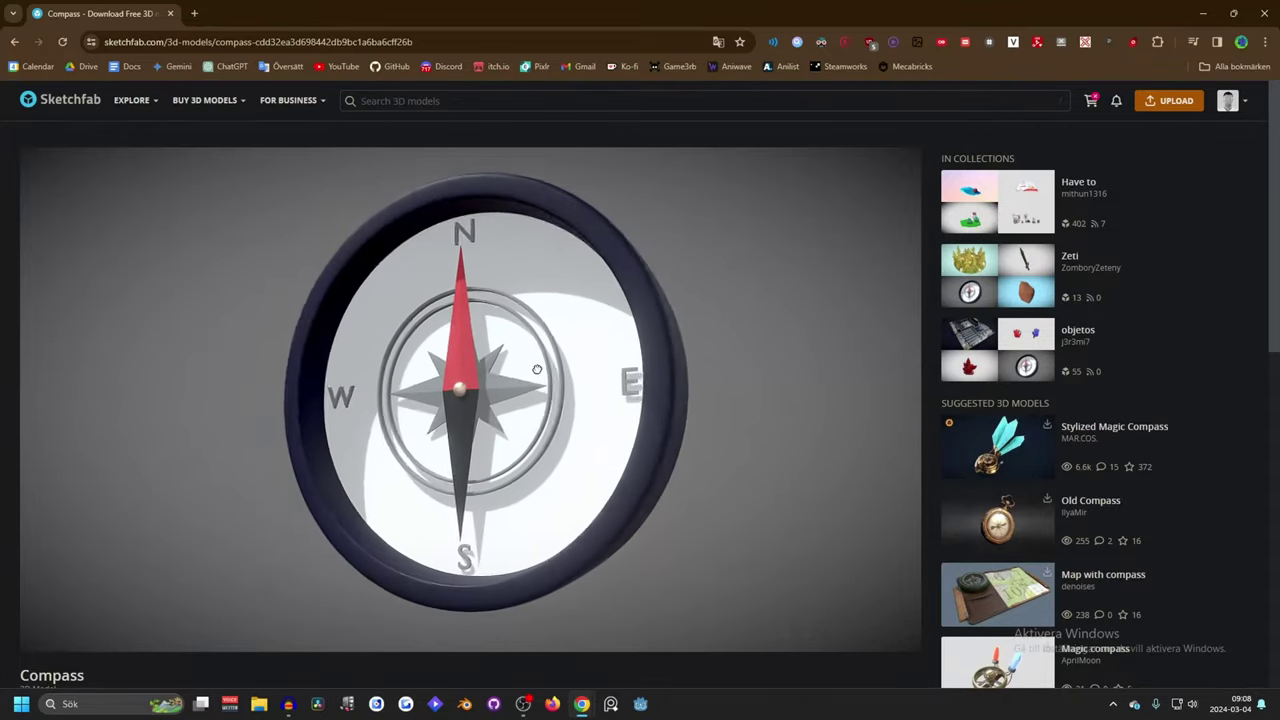
pyautogui.scroll(-3, 70, 375)
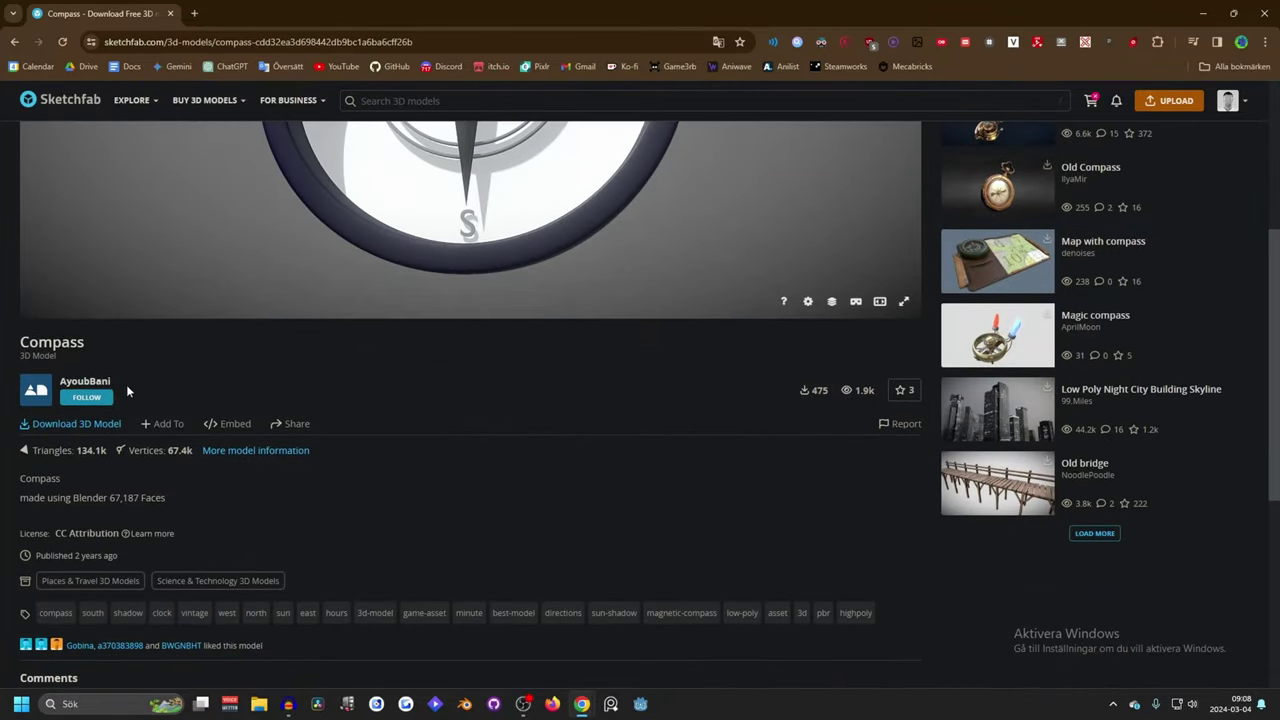
pyautogui.scroll(3, 132, 395)
pyautogui.scroll(-1, 266, 580)
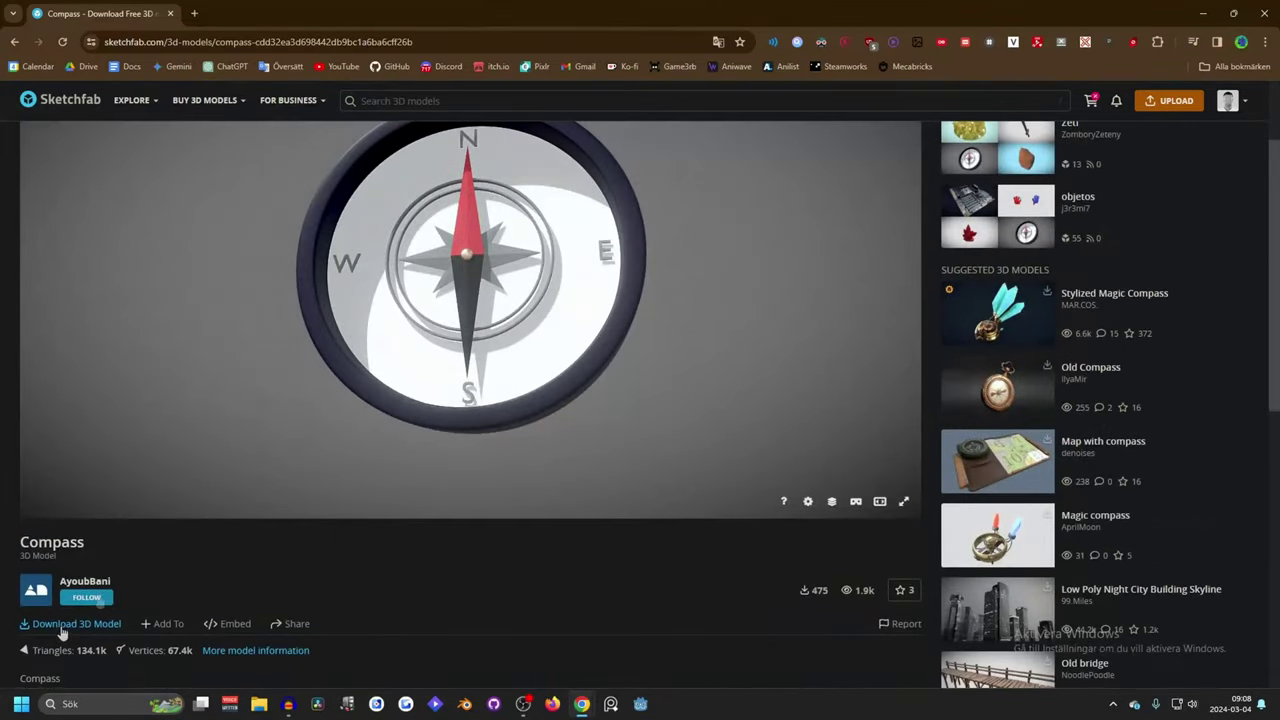
pyautogui.click(62, 626)
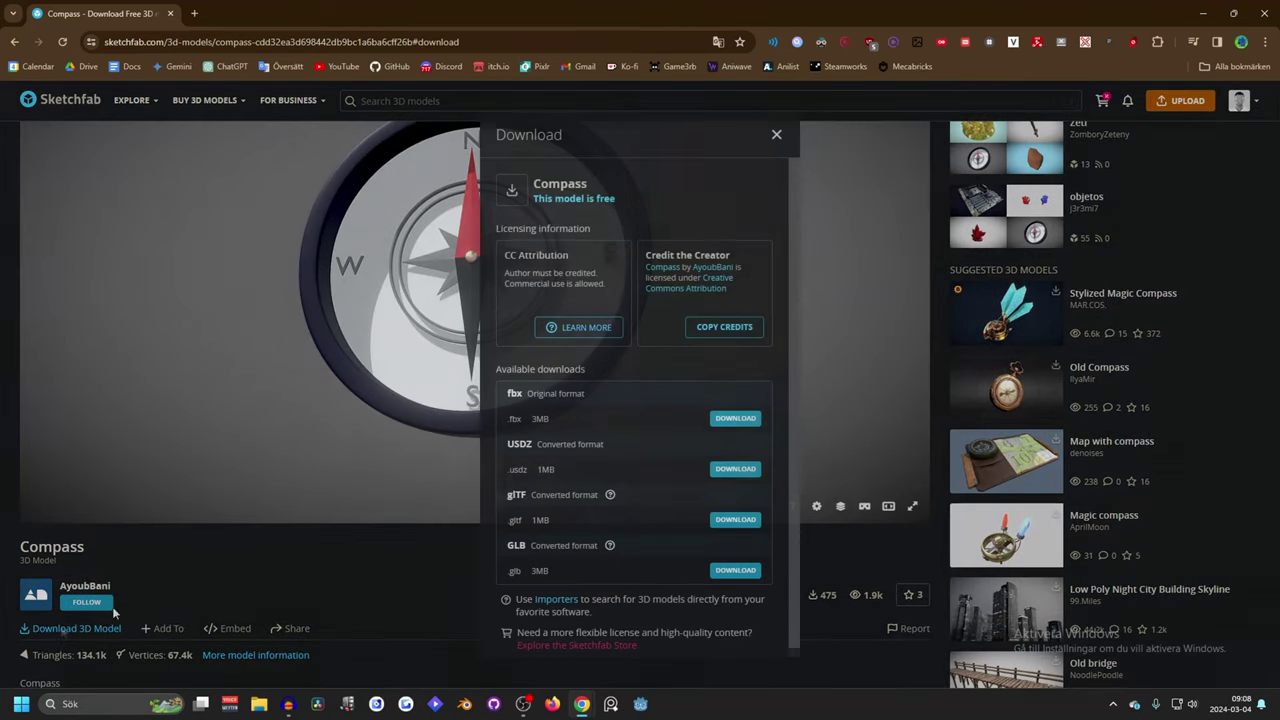
pyautogui.click(743, 421)
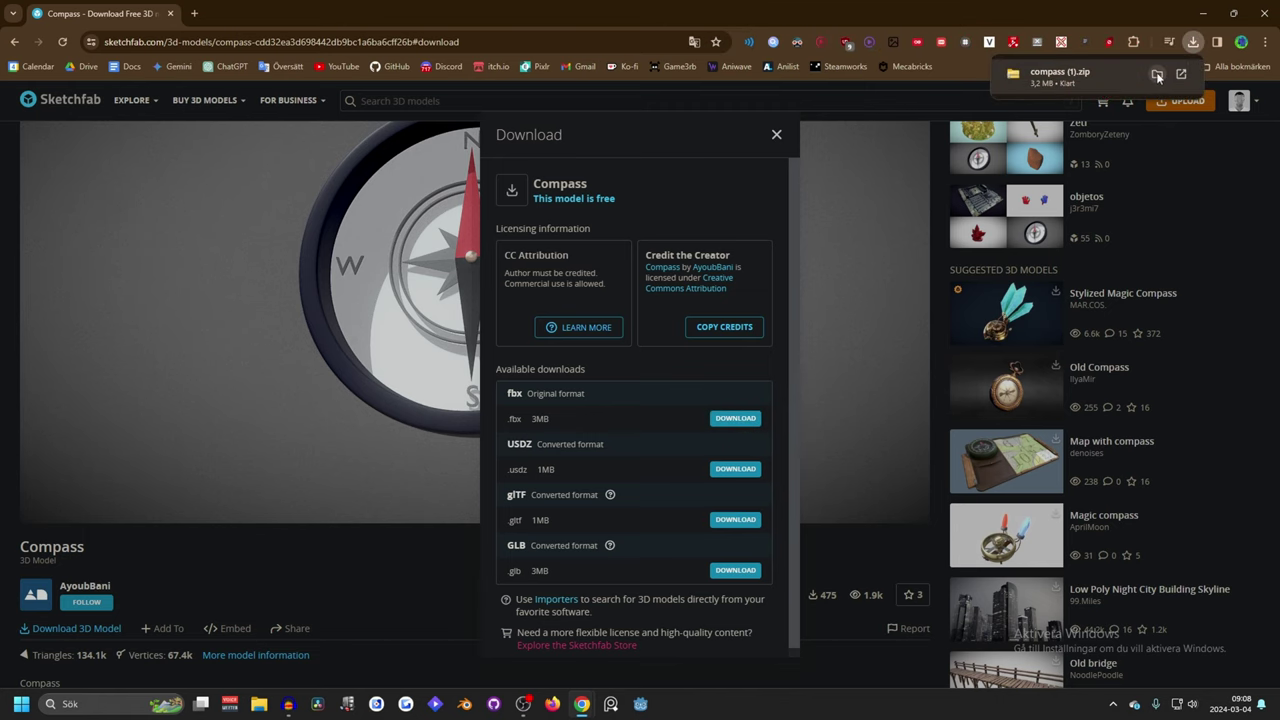
# Step: Extract compass (1).zip and copy the path of the source folder holding Compass 3d.fbx
pyautogui.click(1156, 71)
pyautogui.rightClick(600, 222)
pyautogui.click(650, 330)
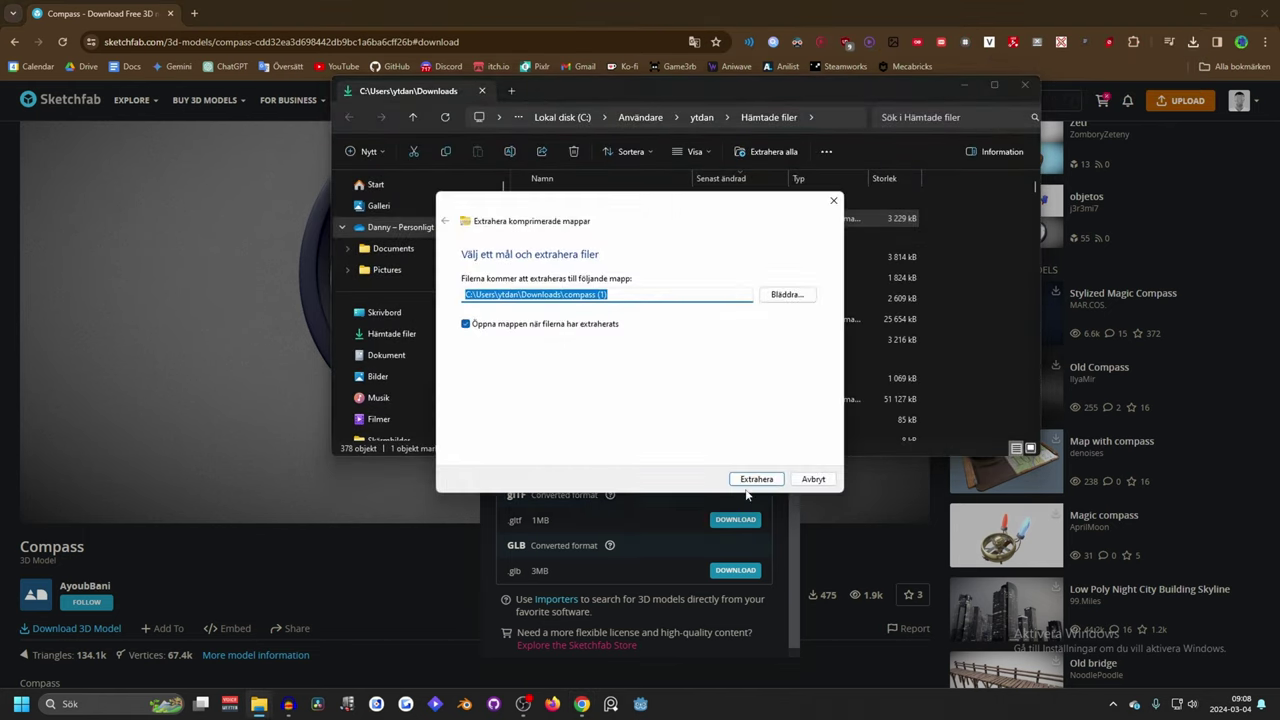
pyautogui.click(754, 477)
pyautogui.doubleClick(585, 235)
pyautogui.click(598, 238)
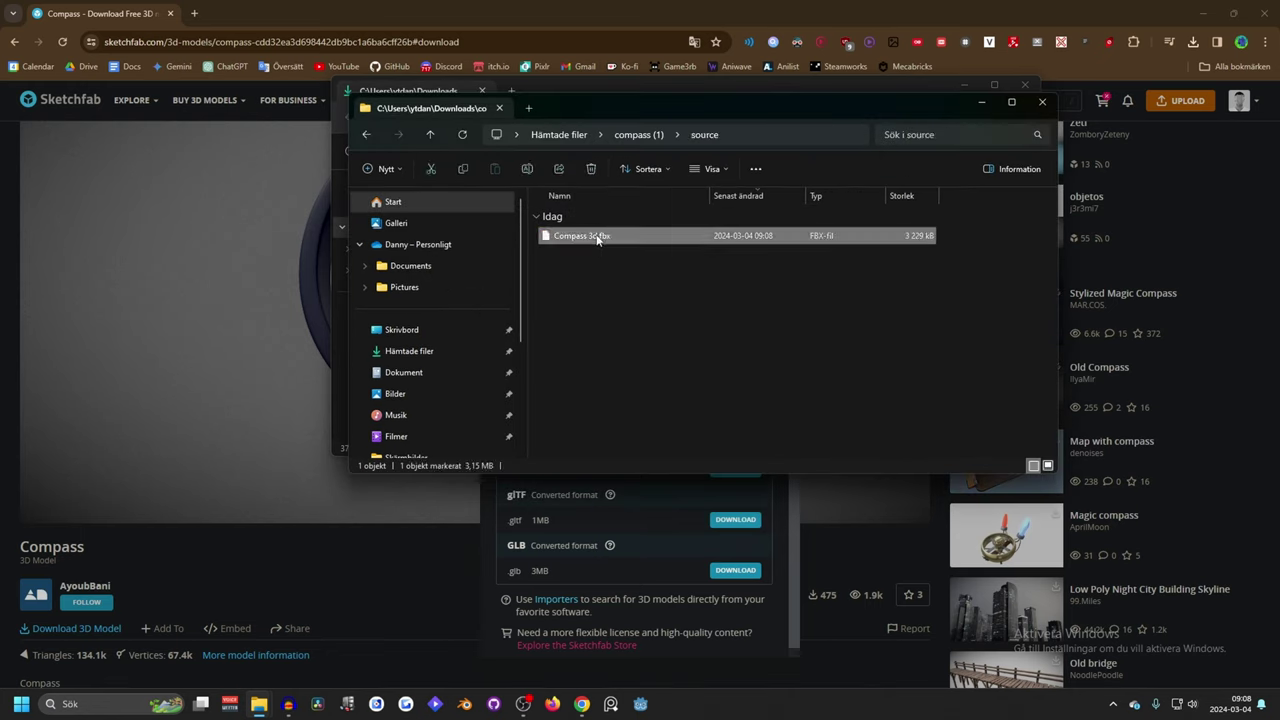
pyautogui.click(747, 135)
pyautogui.hotkey('ctrl', 'c')
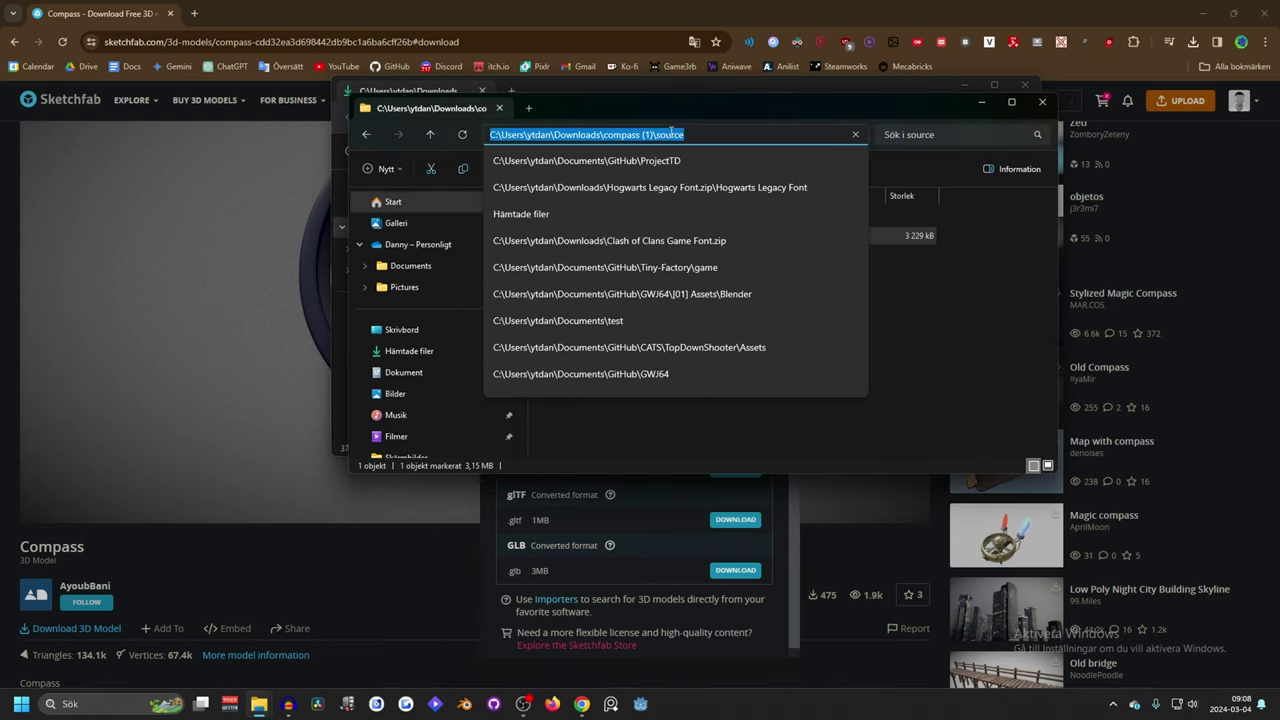
# Step: Delete Blender's default camera, cube and light from the scene
pyautogui.click(464, 704)
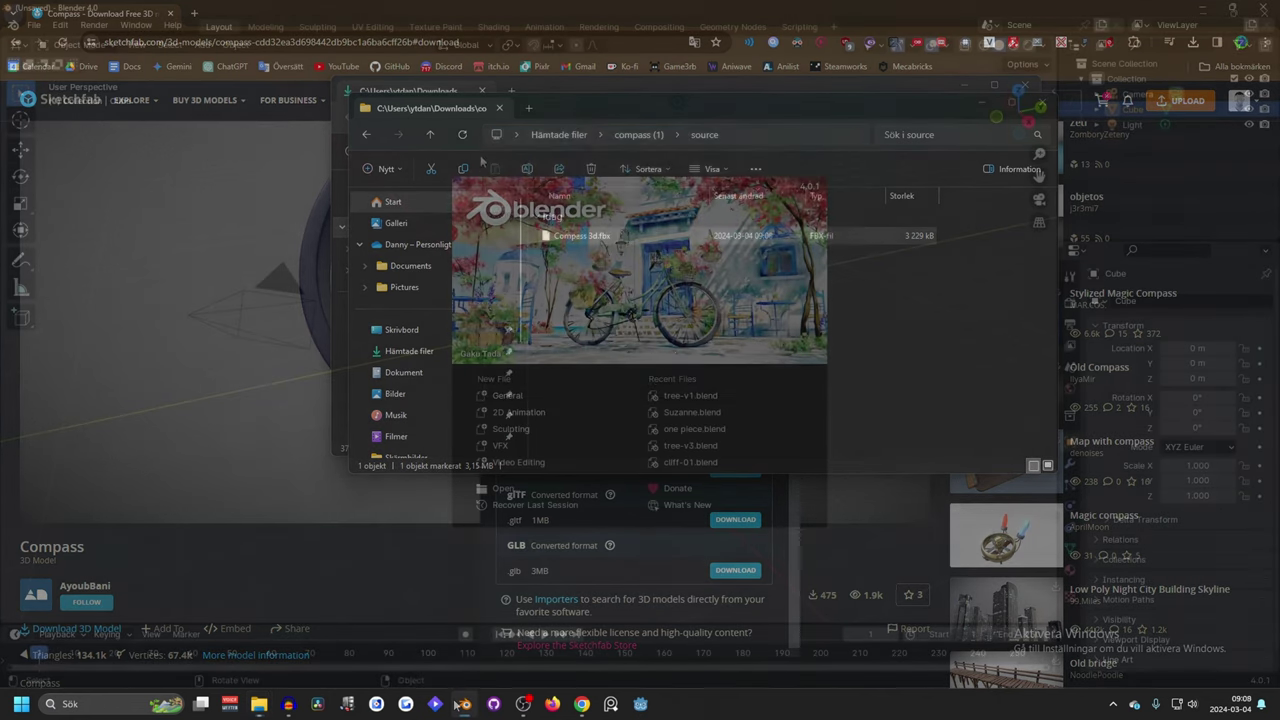
pyautogui.click(532, 138)
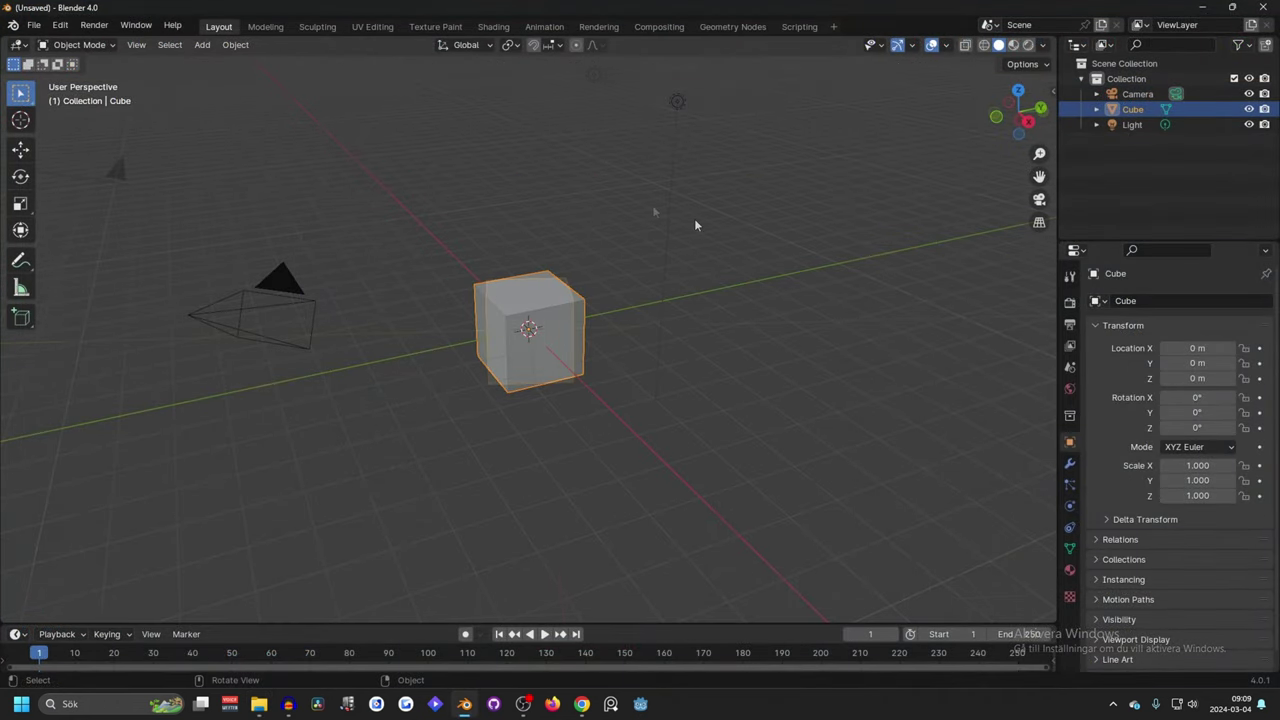
pyautogui.moveTo(694, 218); pyautogui.dragTo(672, 221, button='middle')
pyautogui.press('a')
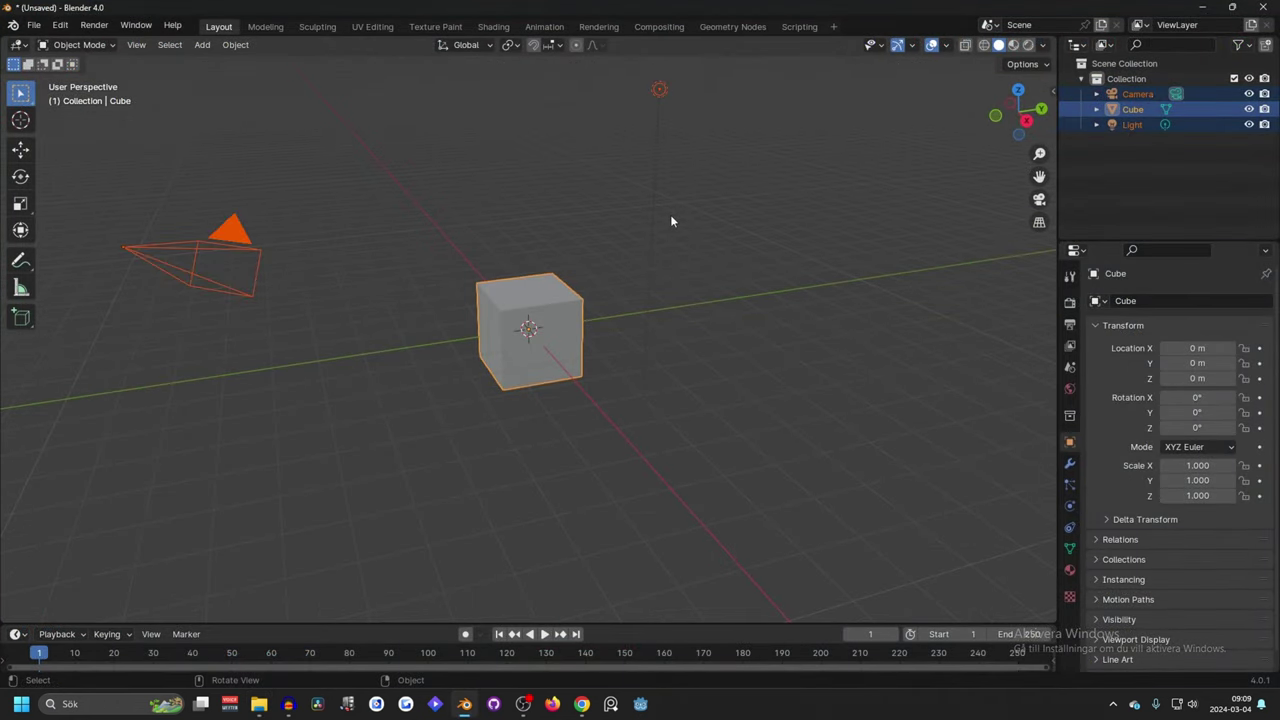
pyautogui.press('x')
pyautogui.click(652, 216)
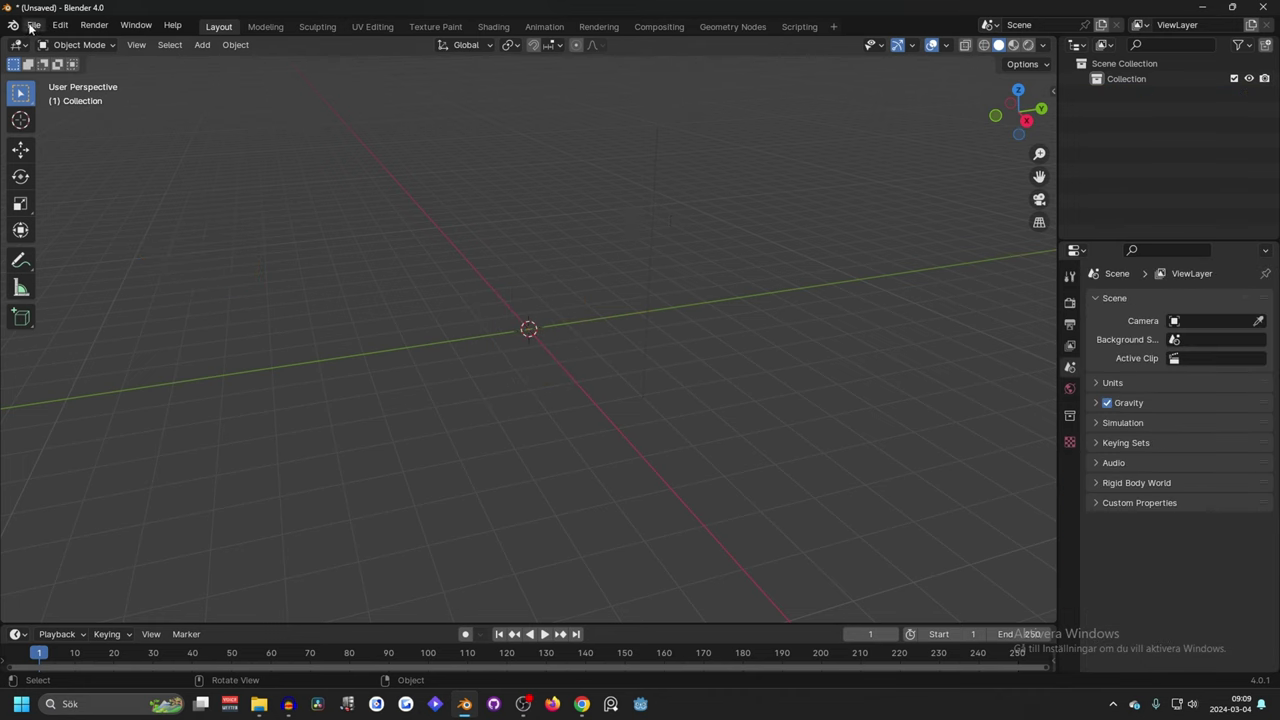
# Step: Import Compass 3d.fbx from the pasted source folder path
pyautogui.click(32, 26)
pyautogui.moveTo(105, 248)
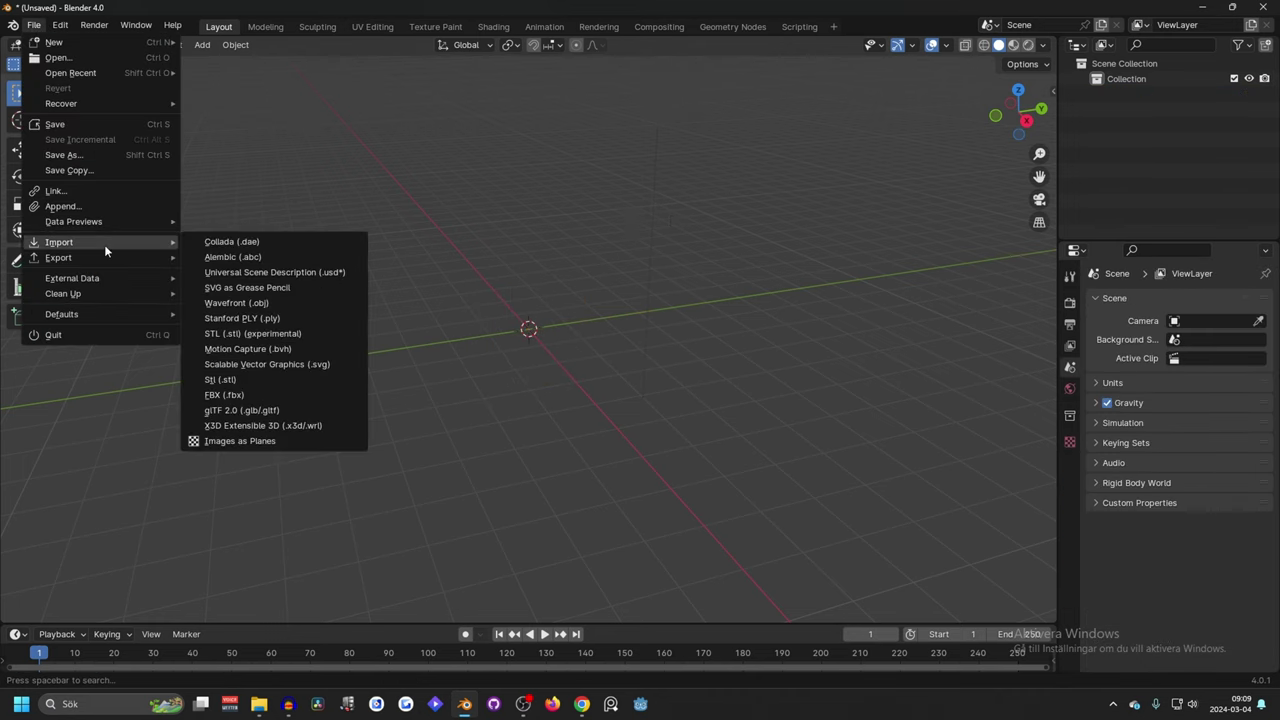
pyautogui.click(238, 397)
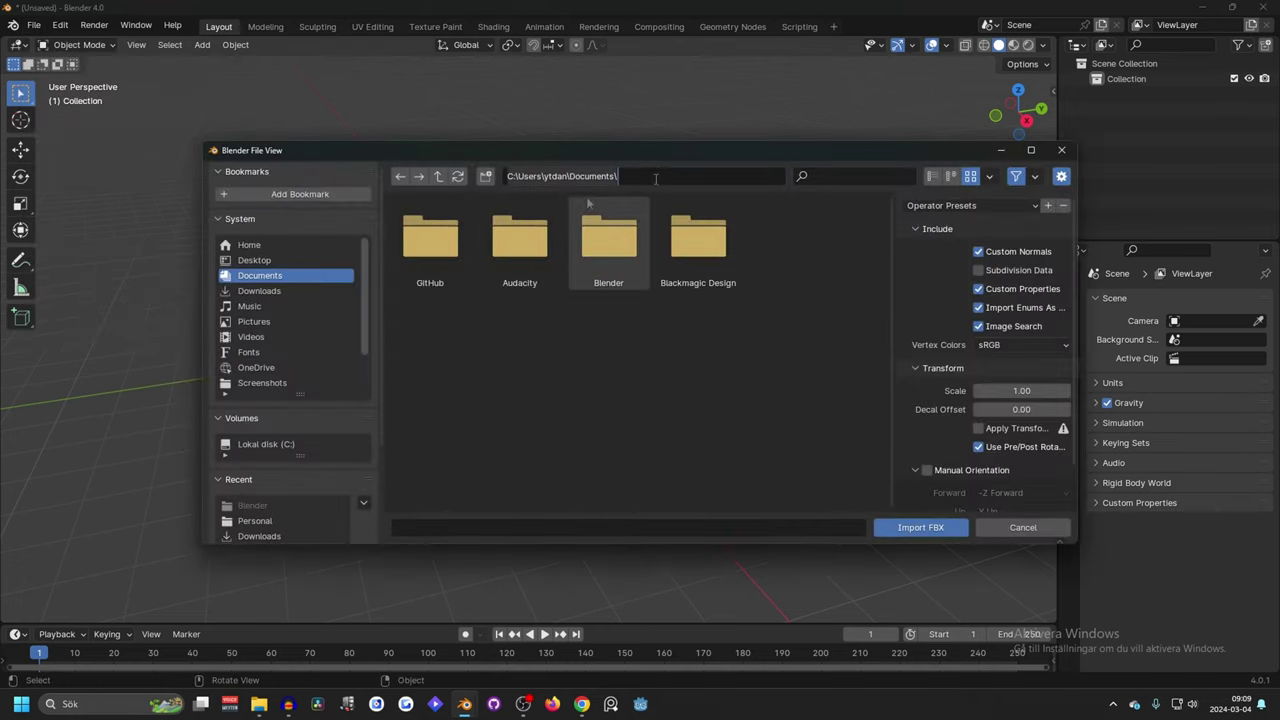
pyautogui.click(657, 176)
pyautogui.hotkey('ctrl', 'v')
pyautogui.press('Return')
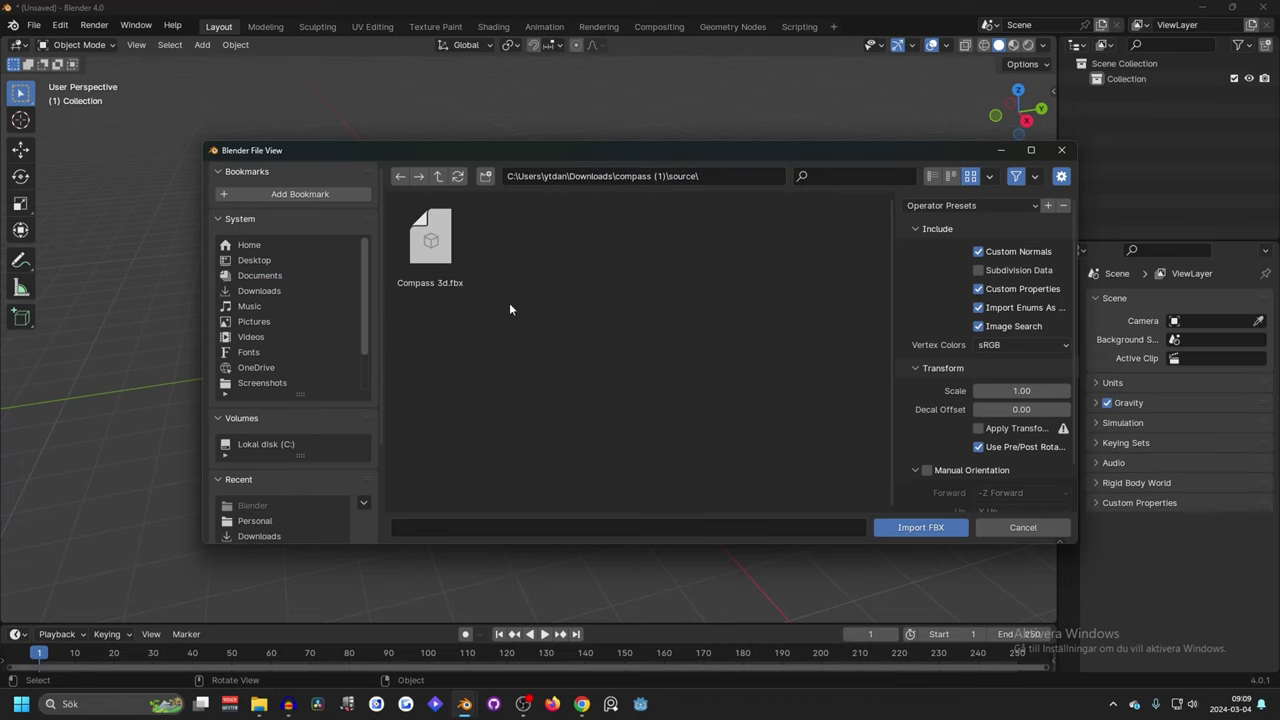
pyautogui.doubleClick(430, 240)
pyautogui.moveTo(697, 323); pyautogui.dragTo(759, 288, button='middle')
# Step: Rotate the compass -90° in front view so it lies flat, dial facing up
pyautogui.click(1017, 112)
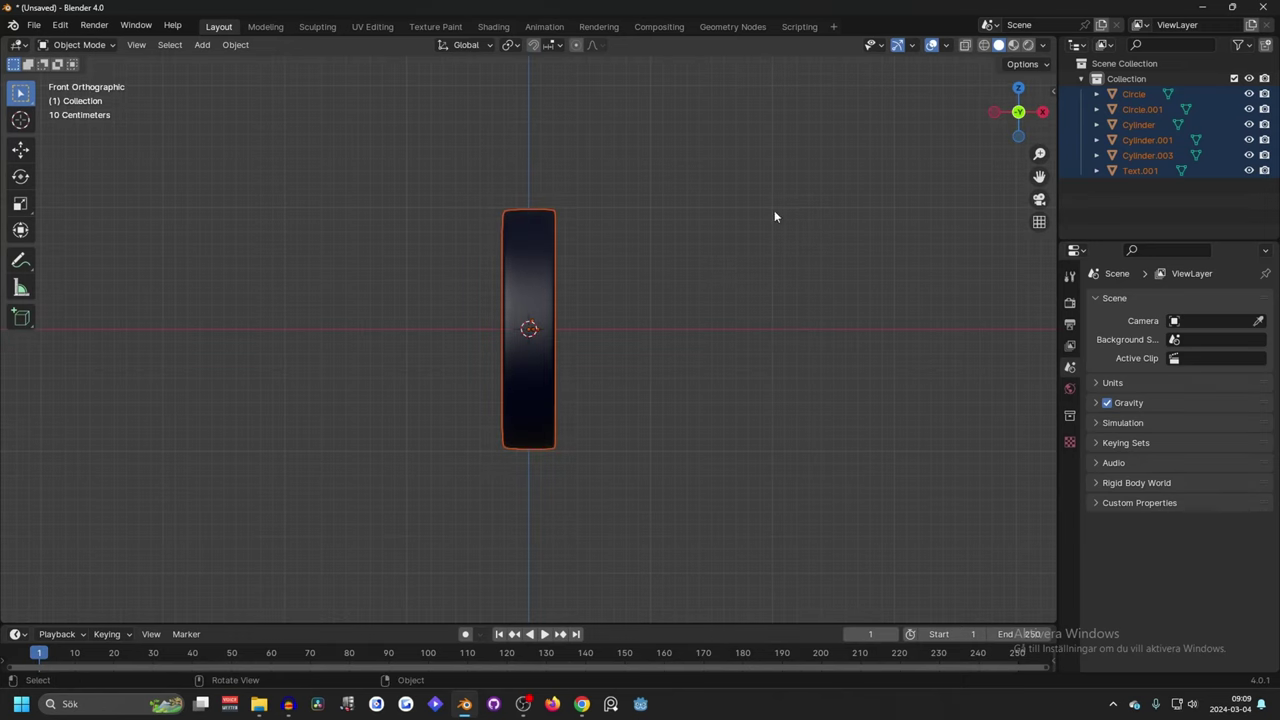
pyautogui.moveTo(692, 181); pyautogui.dragTo(1030, 155, button='middle')
pyautogui.click(1018, 112)
pyautogui.press('r')
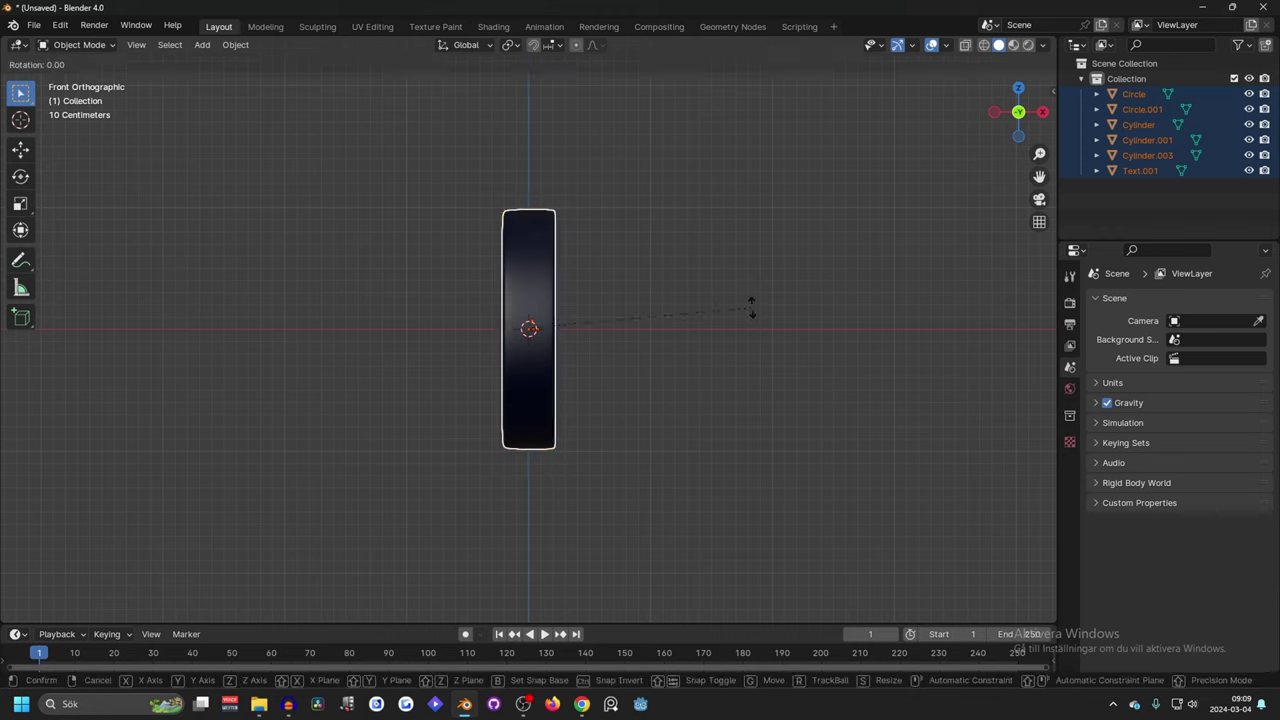
pyautogui.click(523, 187)
pyautogui.moveTo(523, 187); pyautogui.dragTo(662, 206, button='middle')
pyautogui.moveTo(735, 120); pyautogui.dragTo(690, 260, button='middle')
pyautogui.click(494, 301)
# Step: Try selecting every compass part except the needle, orbiting to inspect it
pyautogui.press('a')
pyautogui.click(529, 290)
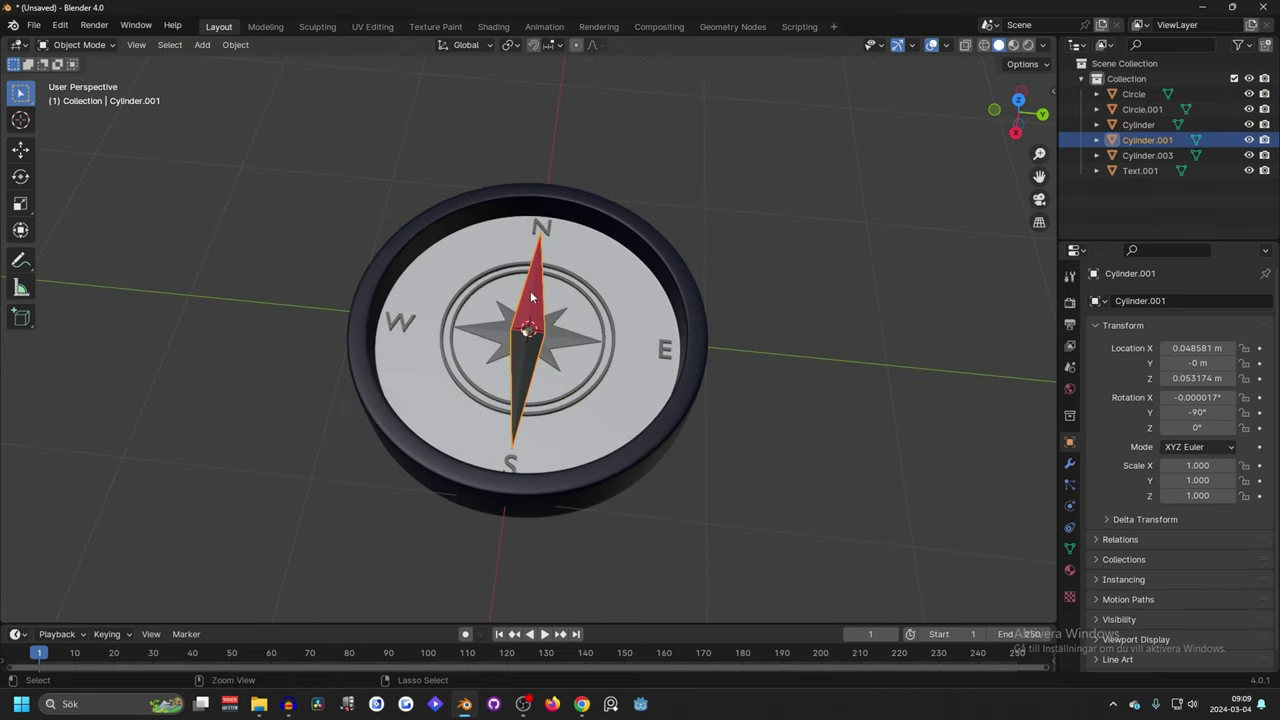
pyautogui.moveTo(533, 293); pyautogui.dragTo(781, 251, button='middle')
pyautogui.click(797, 255)
pyautogui.press('a')
pyautogui.keyDown('shift'); pyautogui.click(526, 298); pyautogui.keyUp('shift')
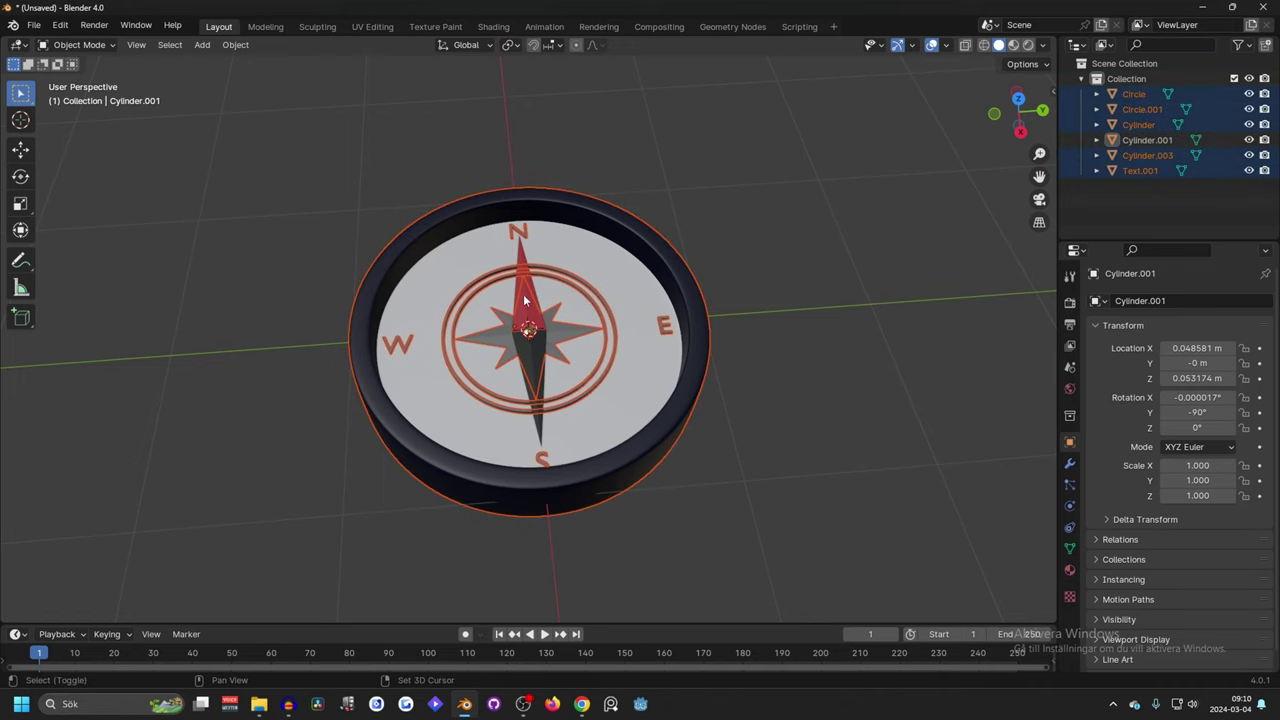
pyautogui.moveTo(525, 281); pyautogui.dragTo(583, 247, button='middle')
pyautogui.scroll(5, 583, 247)
pyautogui.moveTo(530, 205)
pyautogui.mouseDown(button='middle')
pyautogui.moveTo(510, 190)
pyautogui.moveTo(507, 213)
pyautogui.mouseUp(button='middle')
pyautogui.moveTo(564, 283); pyautogui.dragTo(558, 262, button='middle')
pyautogui.scroll(-3, 557, 256)
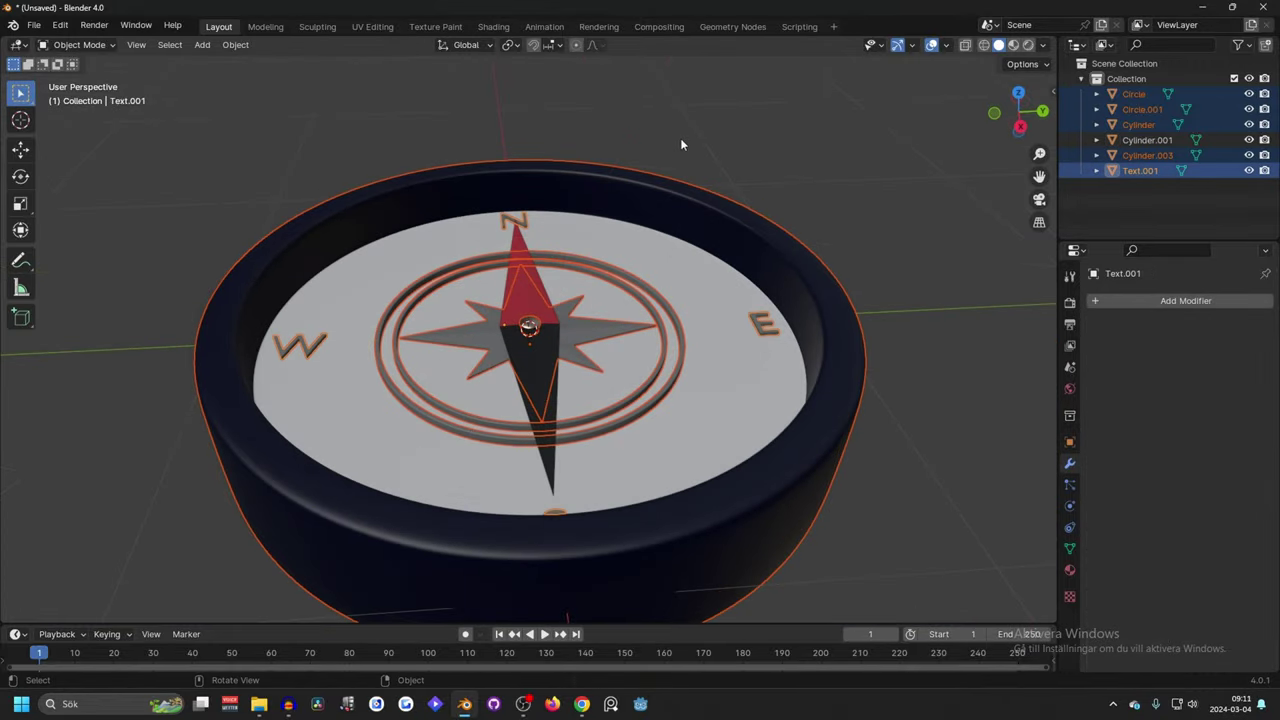
# Step: Join Circle, Circle.001, Cylinder and Cylinder.003 into Text.001, leaving needle Cylinder.001 separate
pyautogui.click(1135, 94)
pyautogui.keyDown('shift'); pyautogui.click(1141, 109); pyautogui.keyUp('shift')
pyautogui.keyDown('shift'); pyautogui.click(1140, 125); pyautogui.keyUp('shift')
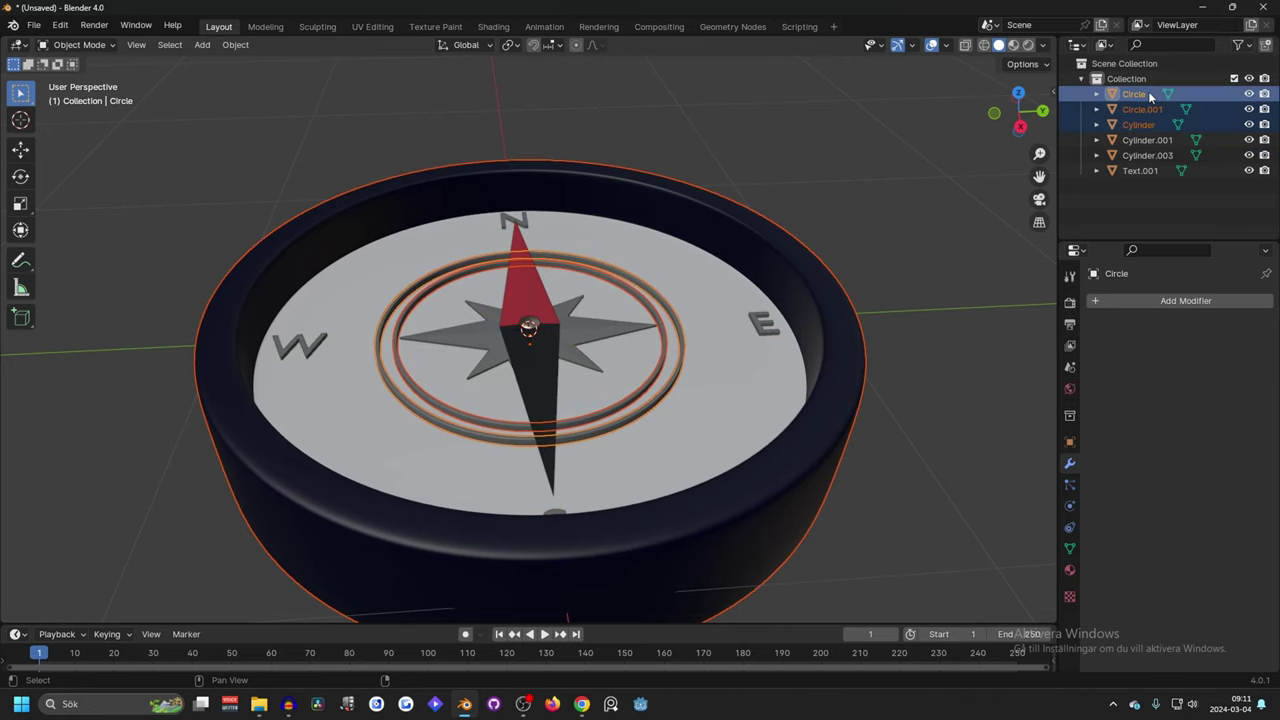
pyautogui.keyDown('shift'); pyautogui.click(1146, 156); pyautogui.keyUp('shift')
pyautogui.keyDown('shift'); pyautogui.click(1151, 172); pyautogui.keyUp('shift')
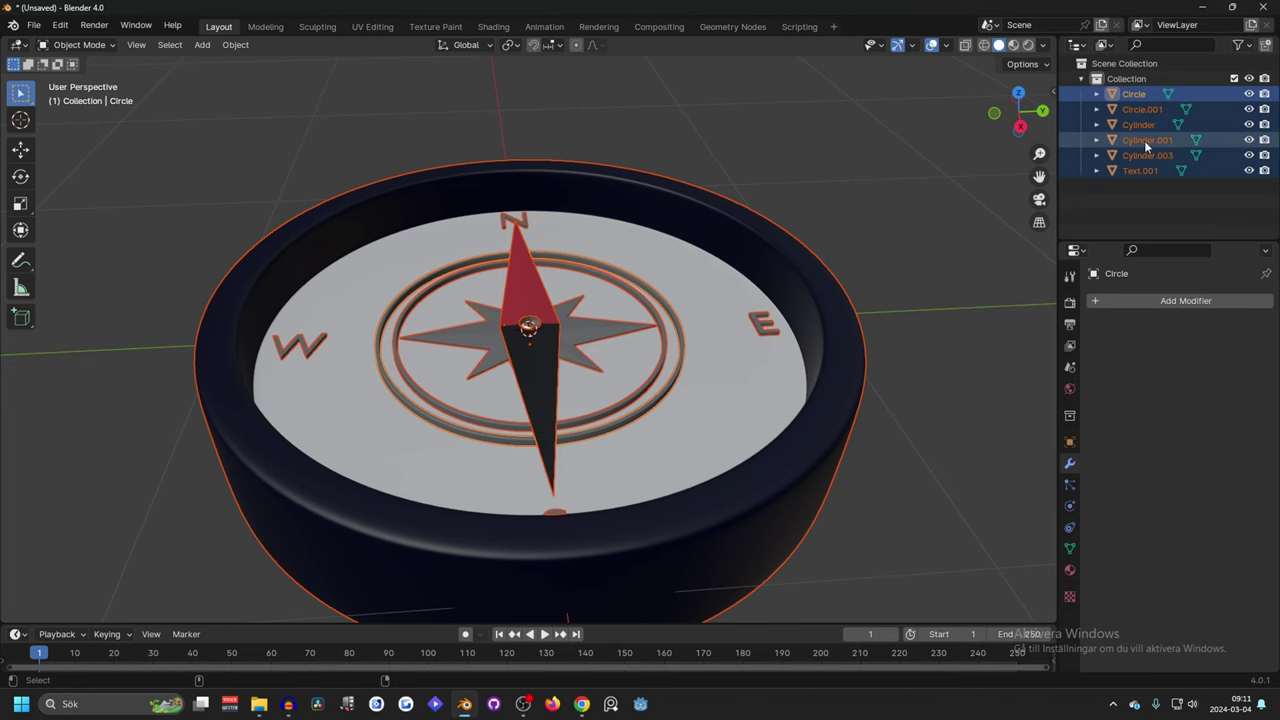
pyautogui.keyDown('ctrl'); pyautogui.click(1141, 140); pyautogui.keyUp('ctrl')
pyautogui.moveTo(965, 169); pyautogui.dragTo(1045, 172, button='middle')
pyautogui.keyDown('ctrl'); pyautogui.moveTo(1120, 135); pyautogui.dragTo(1120, 177); pyautogui.keyUp('ctrl')
pyautogui.keyDown('ctrl'); pyautogui.click(1164, 171); pyautogui.keyUp('ctrl')
pyautogui.keyDown('ctrl'); pyautogui.moveTo(1150, 137); pyautogui.dragTo(1148, 150); pyautogui.keyUp('ctrl')
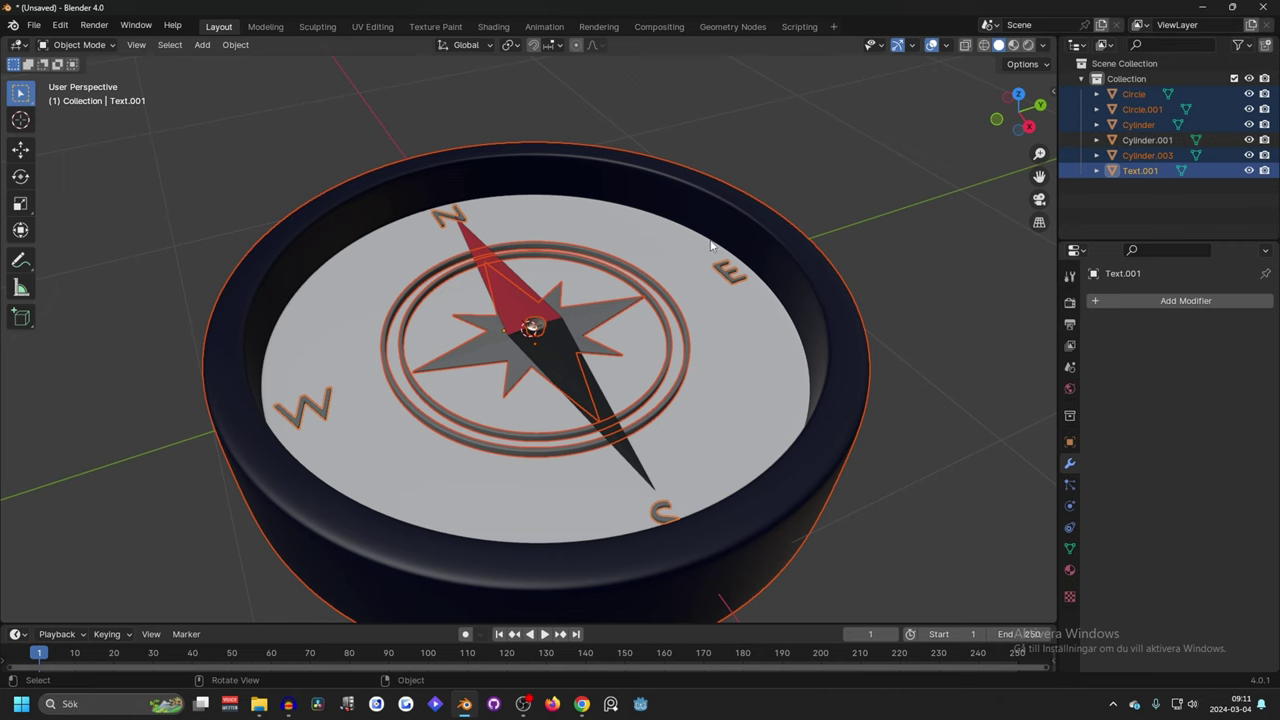
pyautogui.moveTo(665, 245); pyautogui.dragTo(620, 272, button='middle')
pyautogui.hotkey('ctrl', 'j')
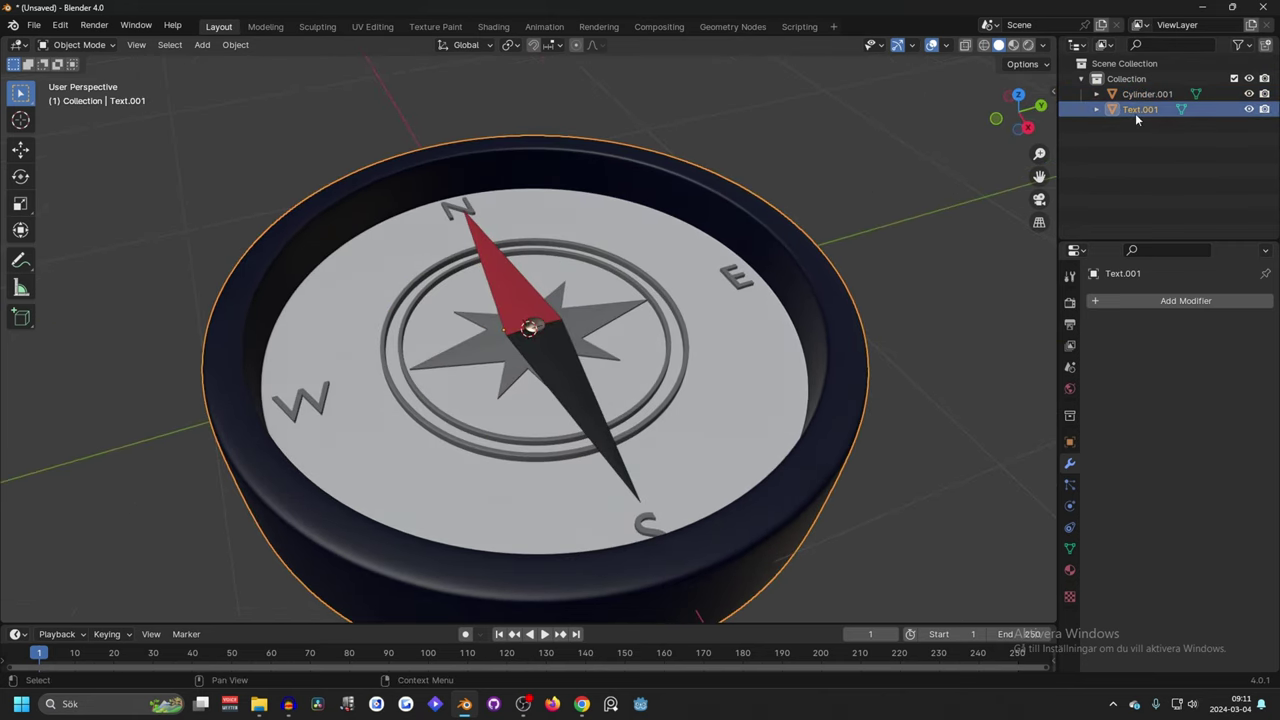
# Step: Rename the joined body to Compass and the needle to Pointer
pyautogui.doubleClick(1137, 110)
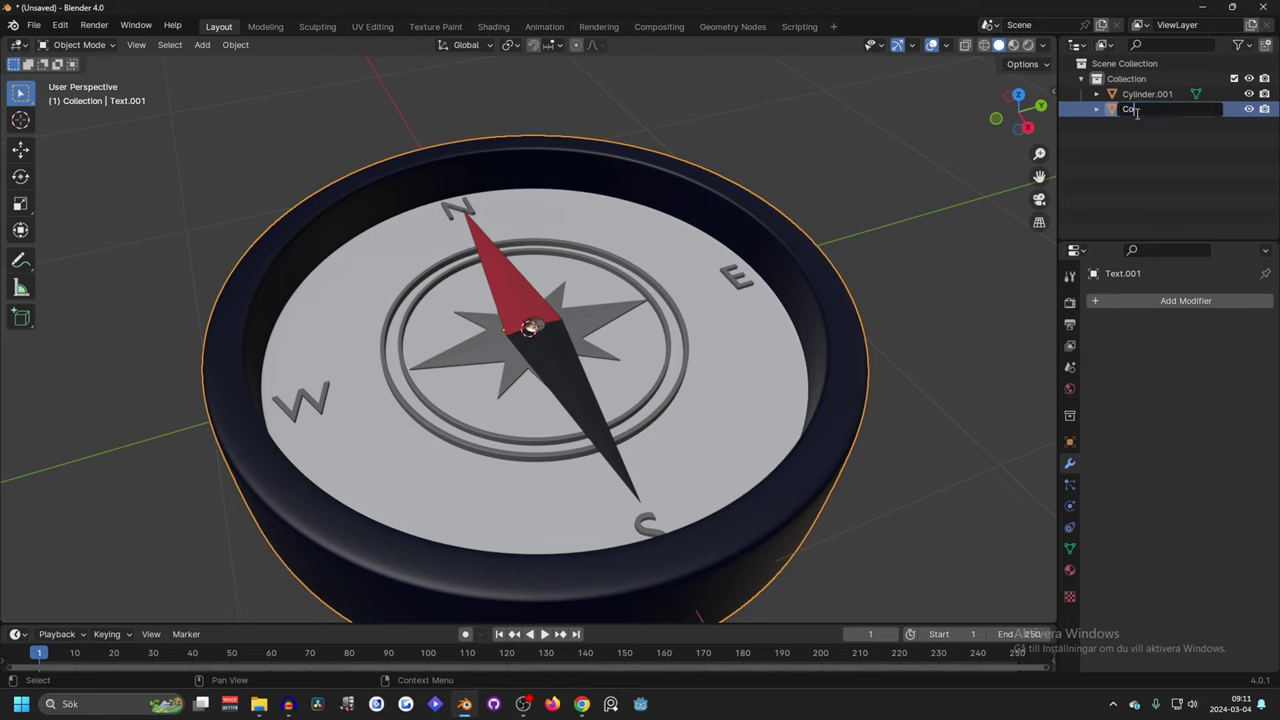
pyautogui.write('Compass')
pyautogui.press('Return')
pyautogui.doubleClick(1137, 110)
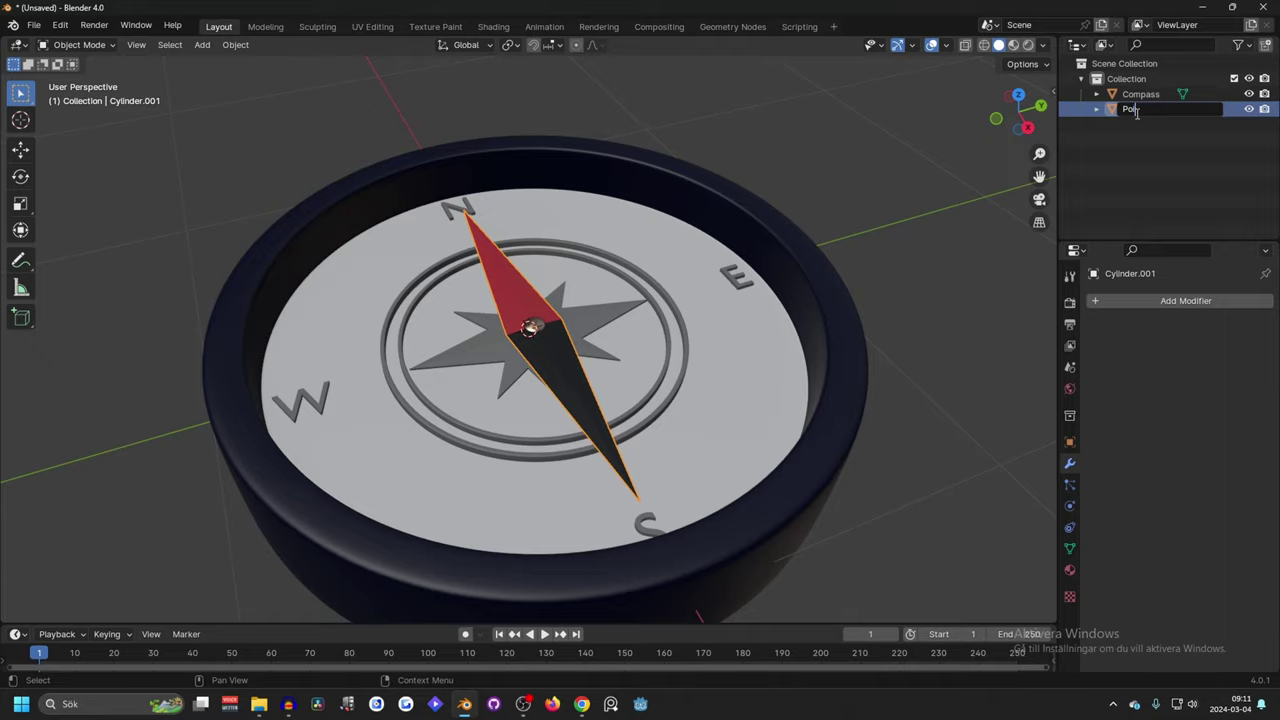
pyautogui.press('Return')
# Step: Scale up the Pointer needle
pyautogui.moveTo(626, 240); pyautogui.dragTo(706, 240, button='middle')
pyautogui.scroll(5, 690, 280)
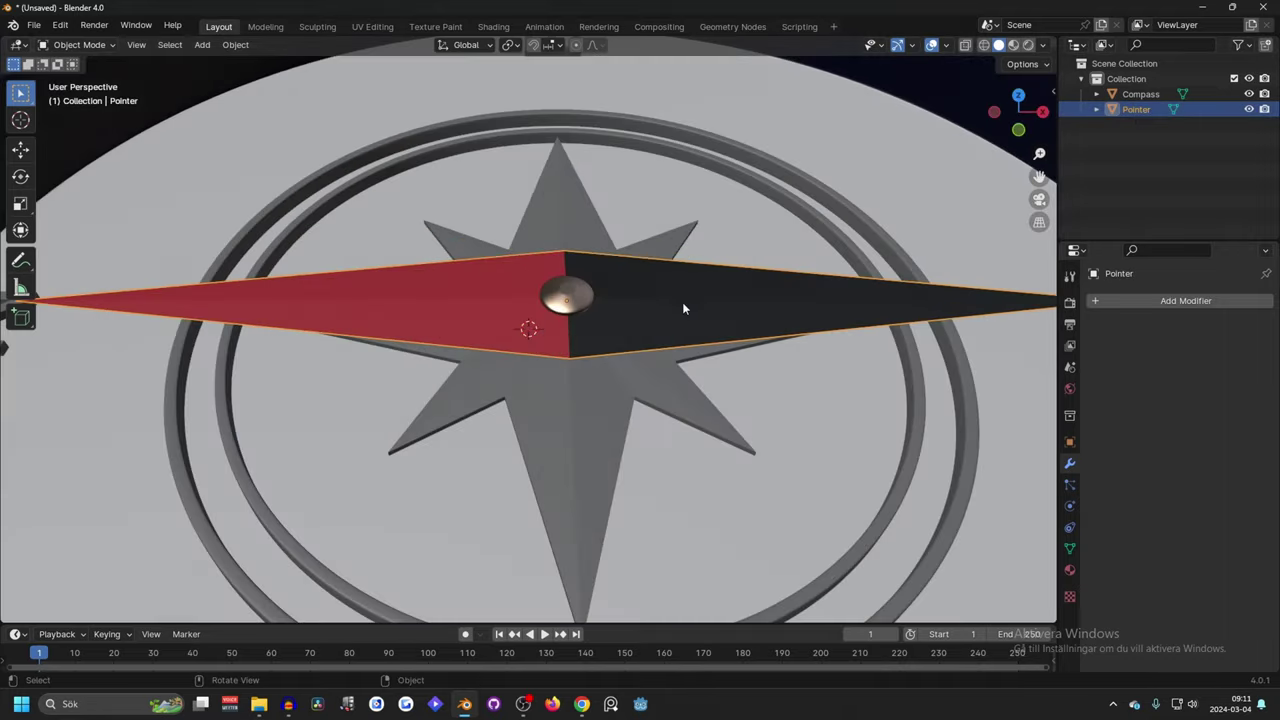
pyautogui.moveTo(677, 320); pyautogui.dragTo(656, 281, button='middle')
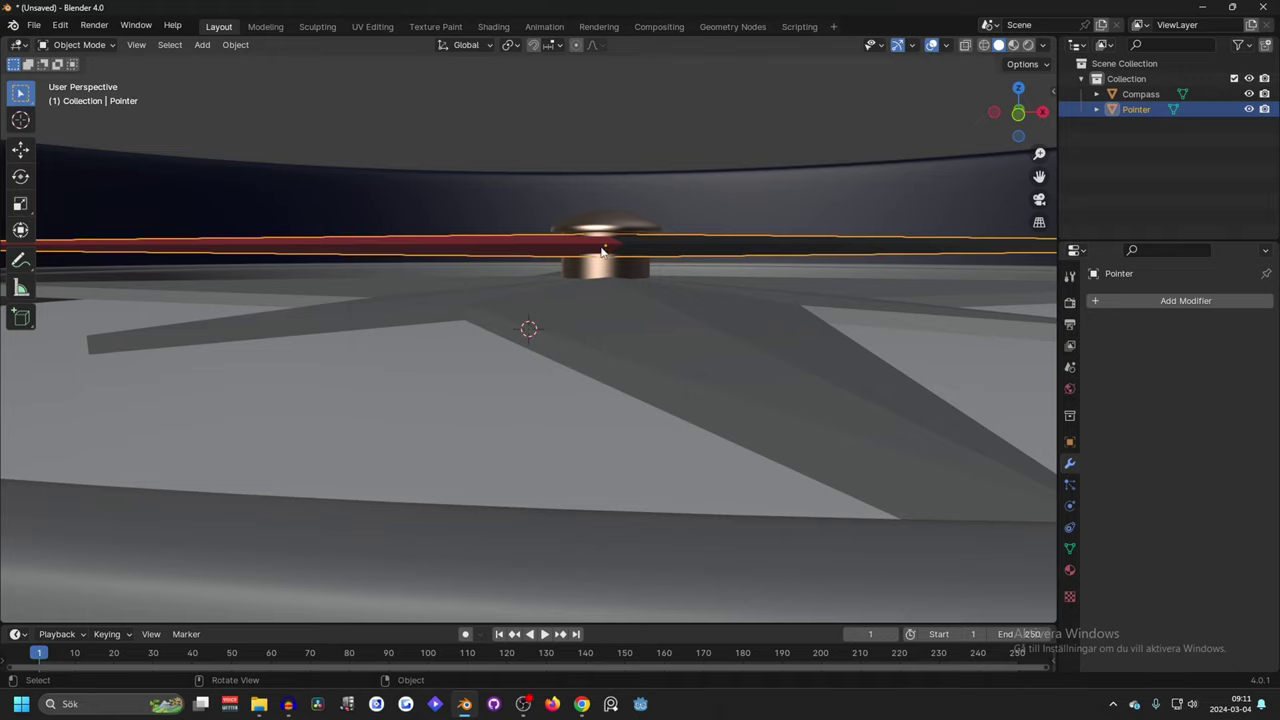
pyautogui.moveTo(600, 245); pyautogui.dragTo(733, 323, button='middle')
pyautogui.scroll(-4, 733, 323)
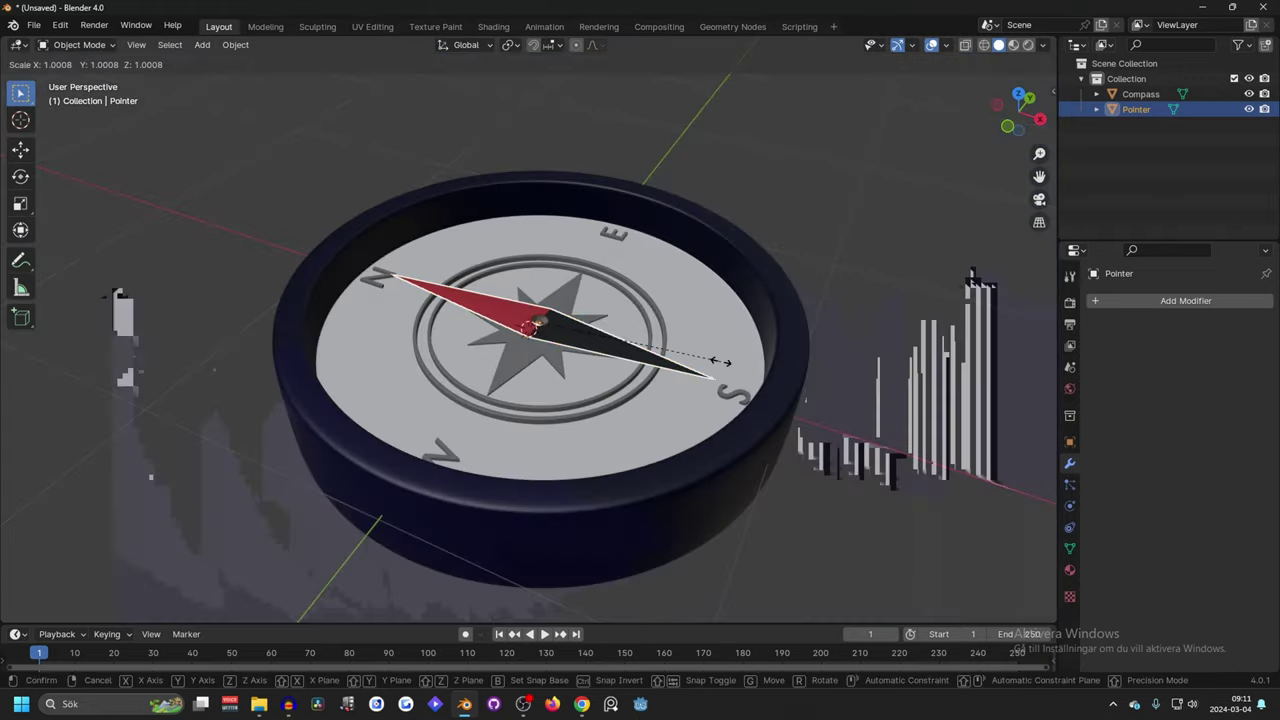
pyautogui.press('s')
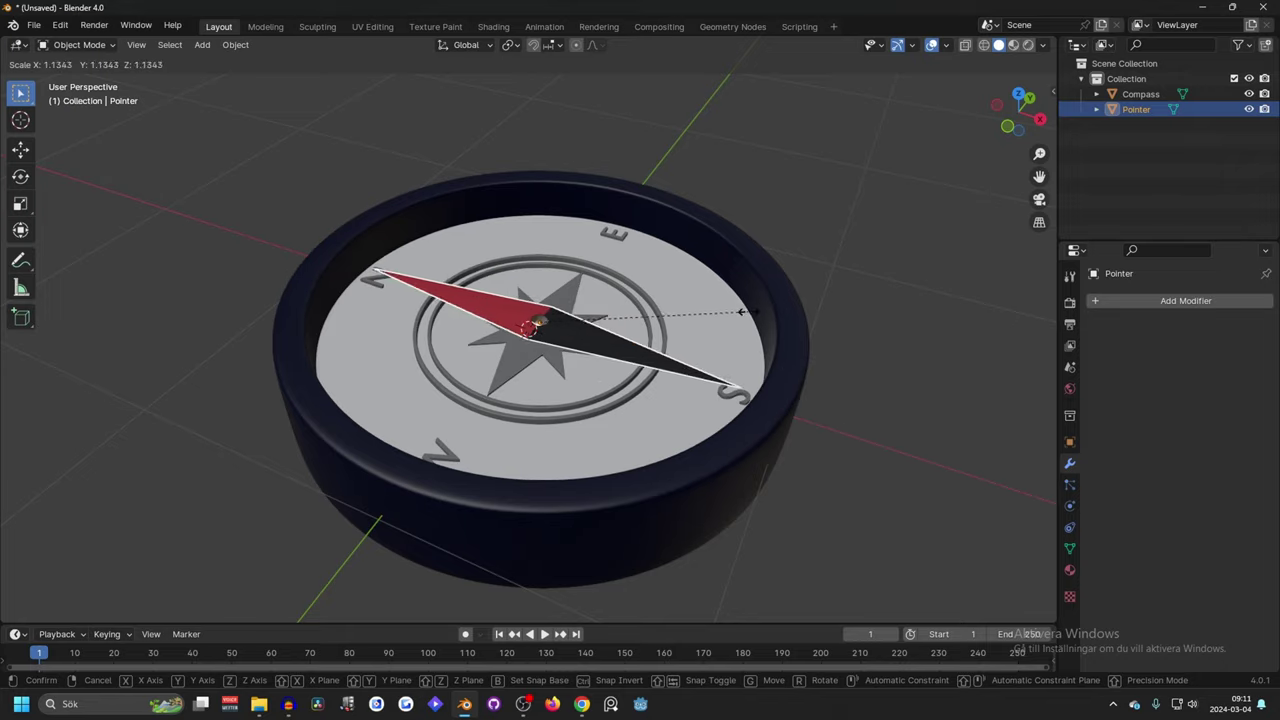
pyautogui.click(567, 233)
# Step: Recentre the Compass and Pointer origins on their geometry
pyautogui.click(590, 245)
pyautogui.moveTo(711, 283); pyautogui.dragTo(643, 196, button='middle')
pyautogui.scroll(-3, 577, 231)
pyautogui.press('g')
pyautogui.rightClick(594, 249)
pyautogui.scroll(-3, 643, 196)
pyautogui.scroll(6, 640, 198)
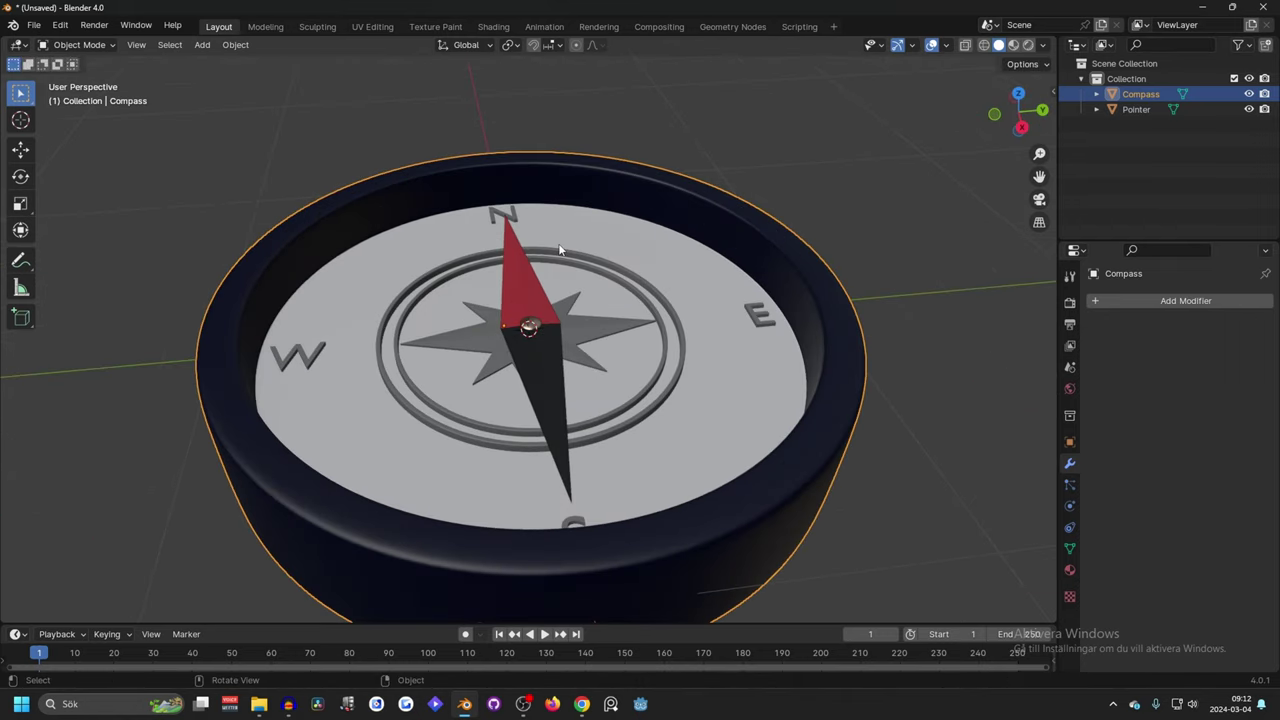
pyautogui.press('a')
pyautogui.click(236, 45)
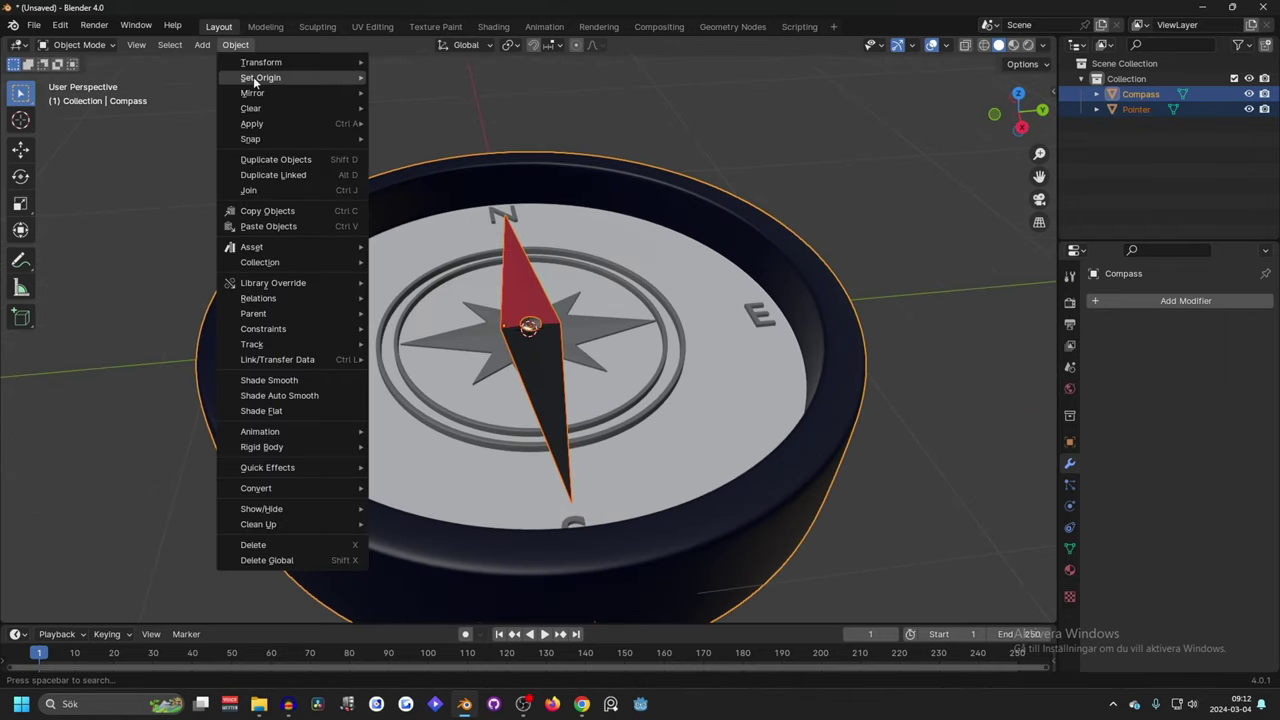
pyautogui.moveTo(280, 78)
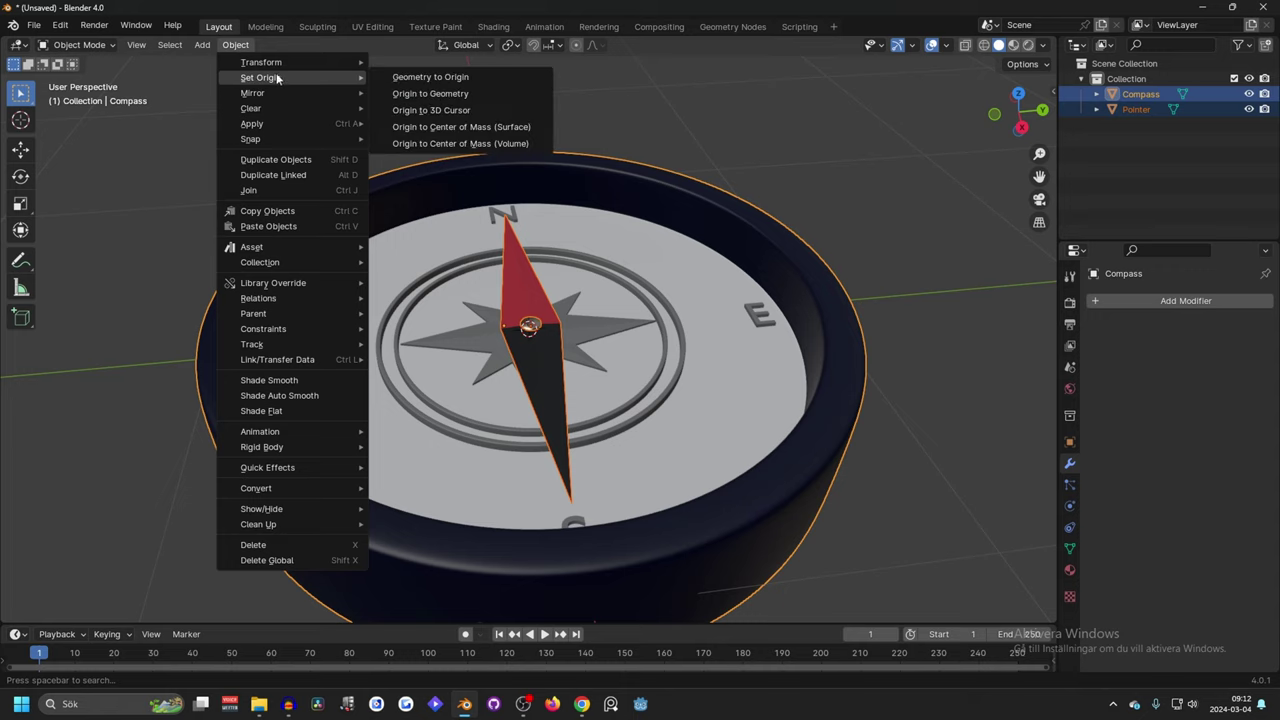
pyautogui.click(447, 94)
pyautogui.moveTo(467, 126); pyautogui.dragTo(609, 236, button='middle')
pyautogui.scroll(5, 646, 220)
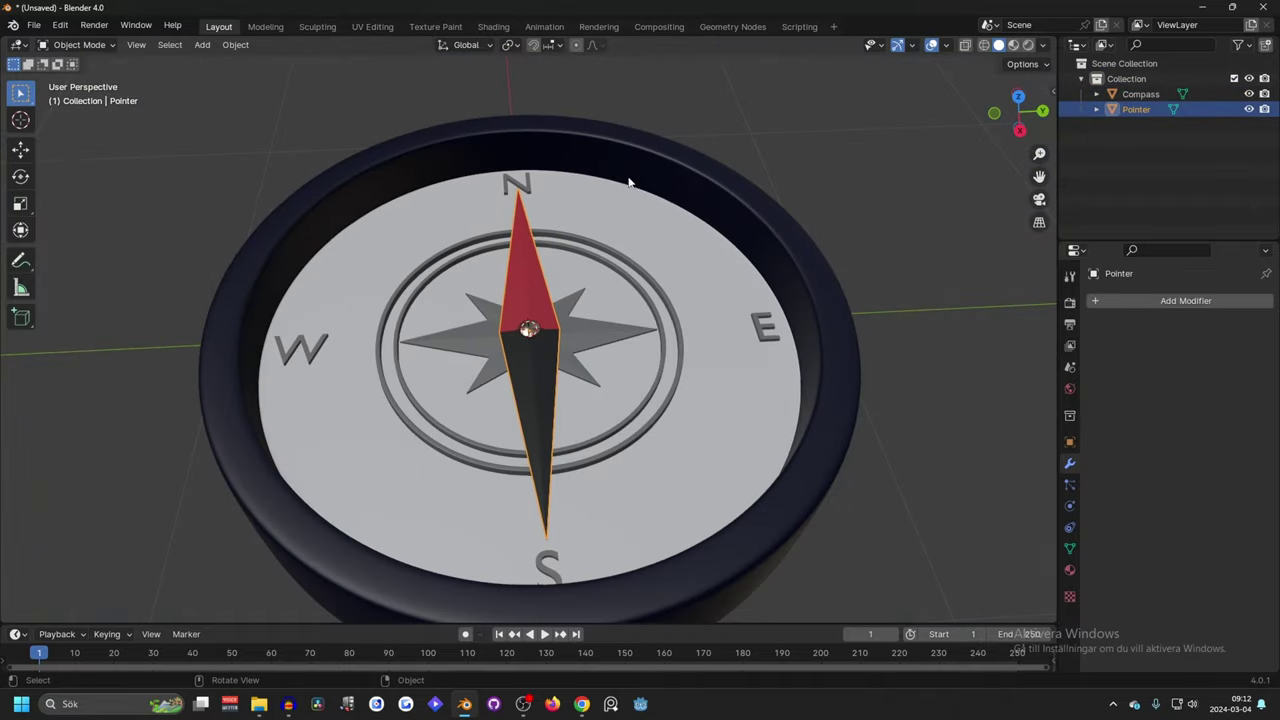
pyautogui.moveTo(629, 182); pyautogui.dragTo(677, 251, button='middle')
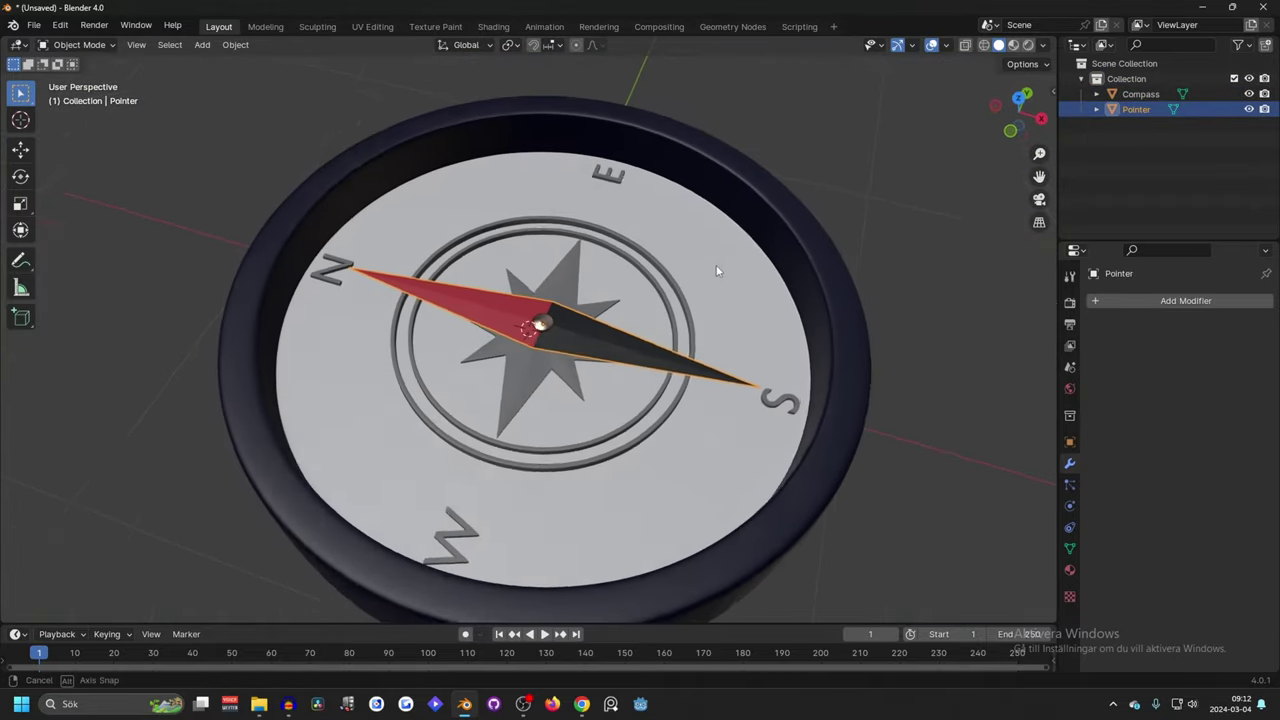
# Step: Move the Pointer's origin and rotate it around Z to point back toward S
pyautogui.press('r')
pyautogui.press('z')
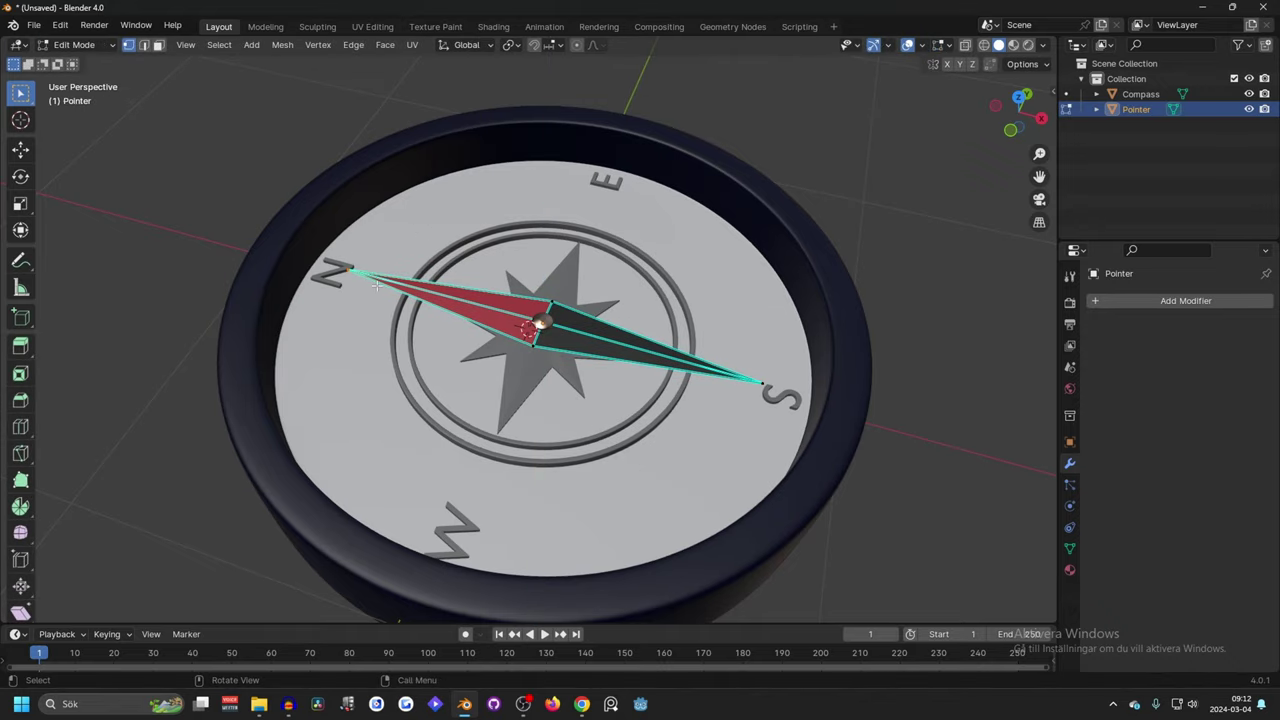
pyautogui.press('Tab')
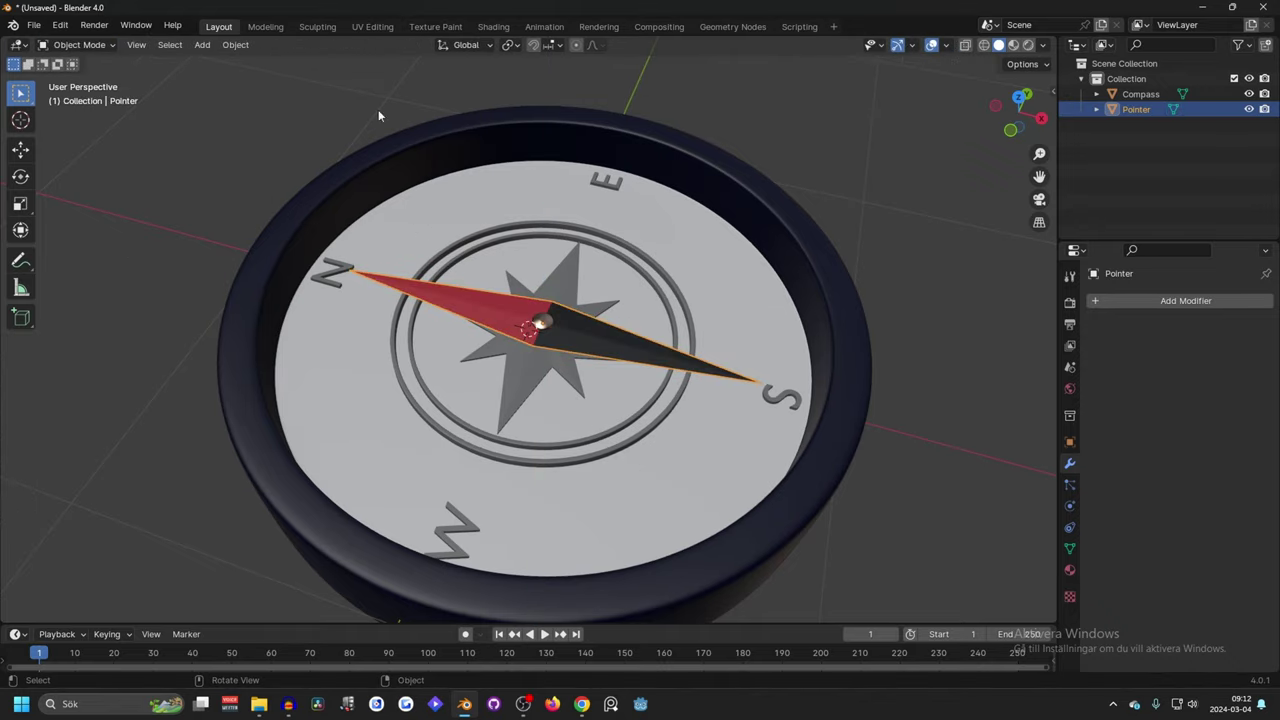
pyautogui.click(236, 44)
pyautogui.moveTo(303, 86)
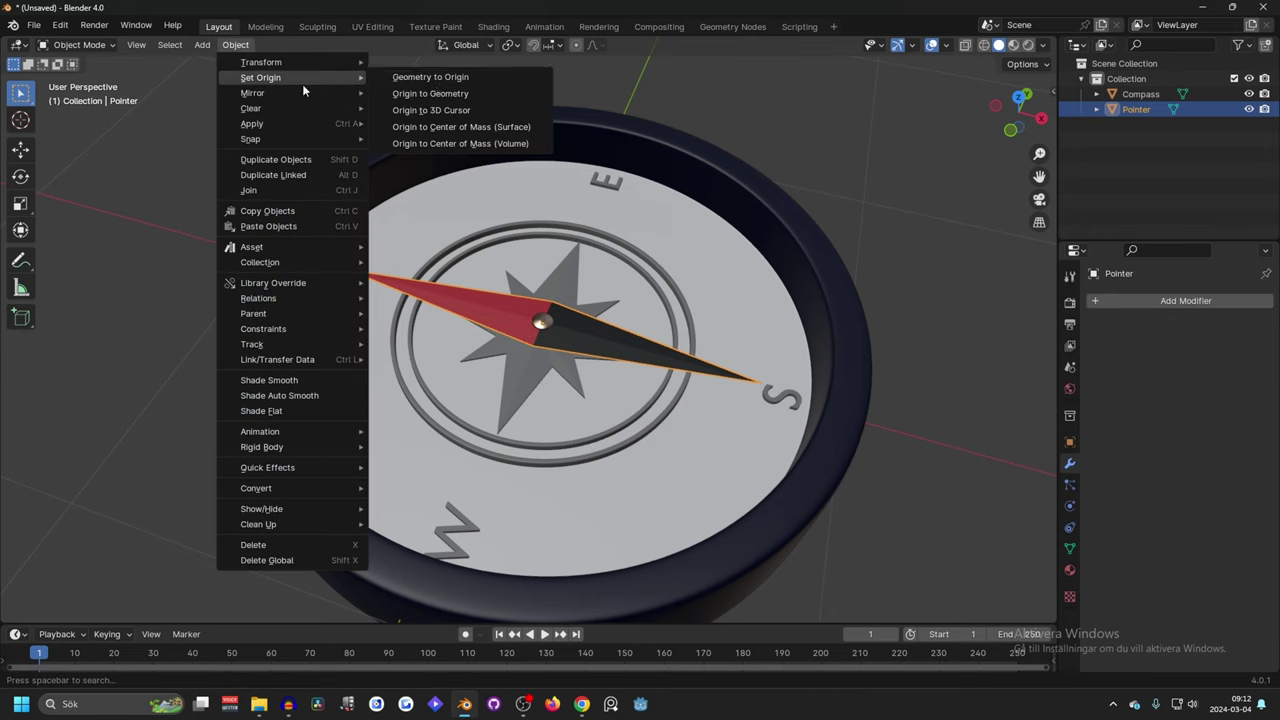
pyautogui.click(474, 109)
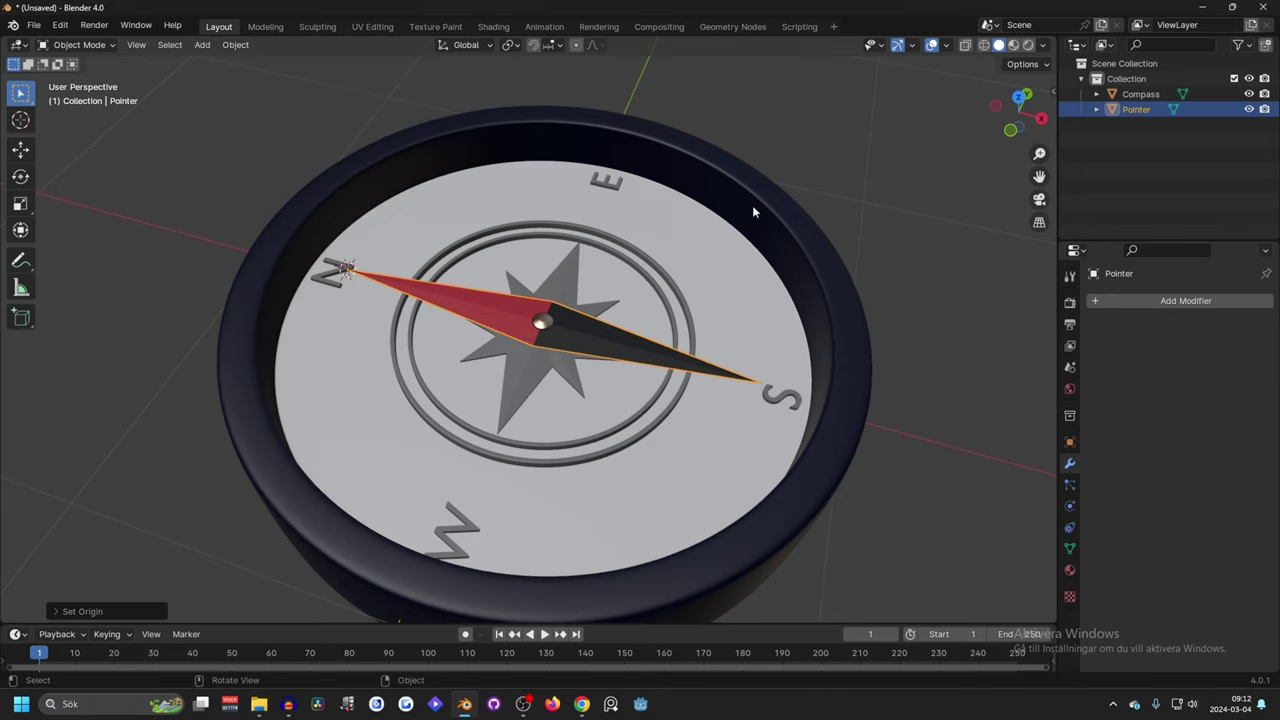
pyautogui.press('r')
pyautogui.press('z')
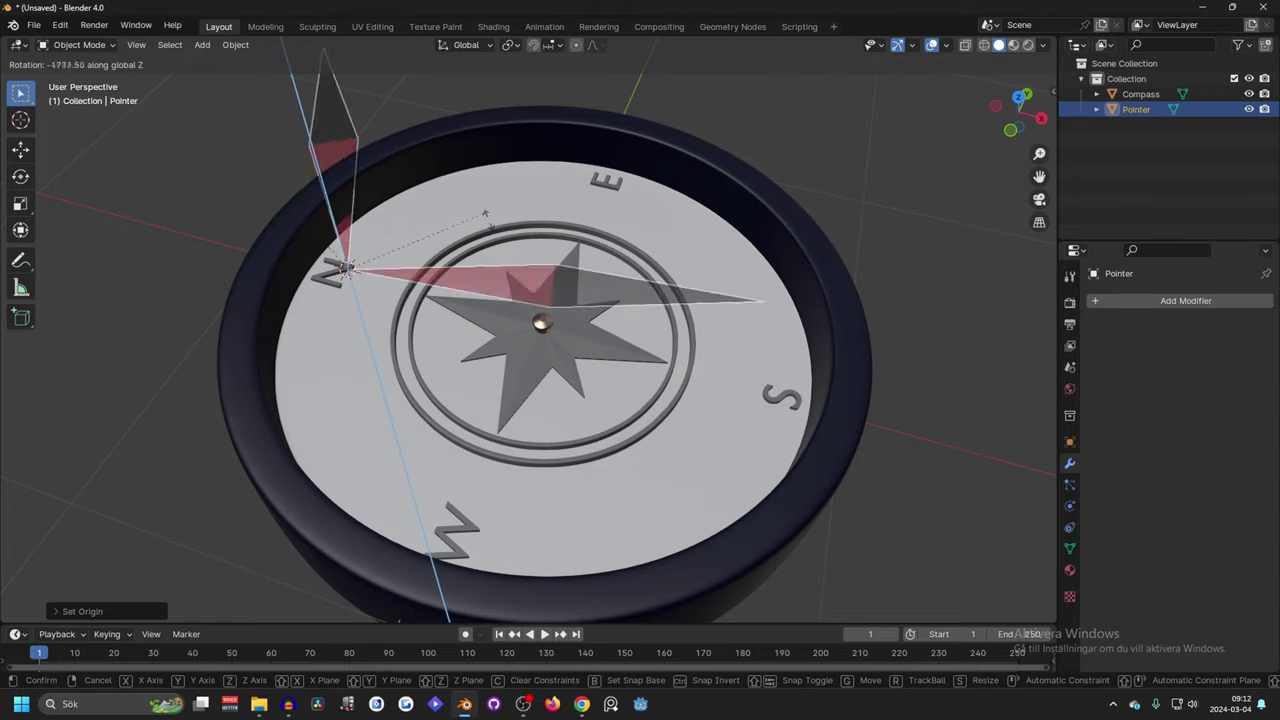
pyautogui.click(516, 271)
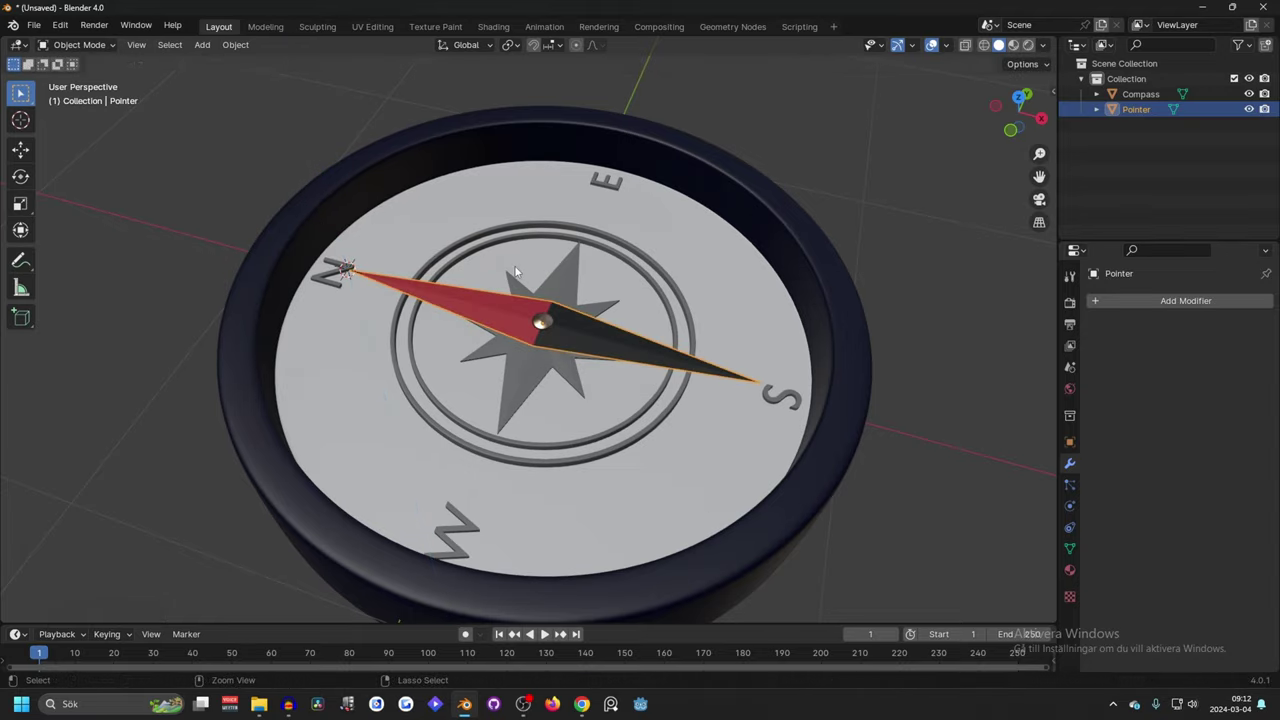
# Step: Add the Compass body back and reset both objects' origins to geometry
pyautogui.keyDown('shift'); pyautogui.click(503, 193); pyautogui.keyUp('shift')
pyautogui.click(226, 45)
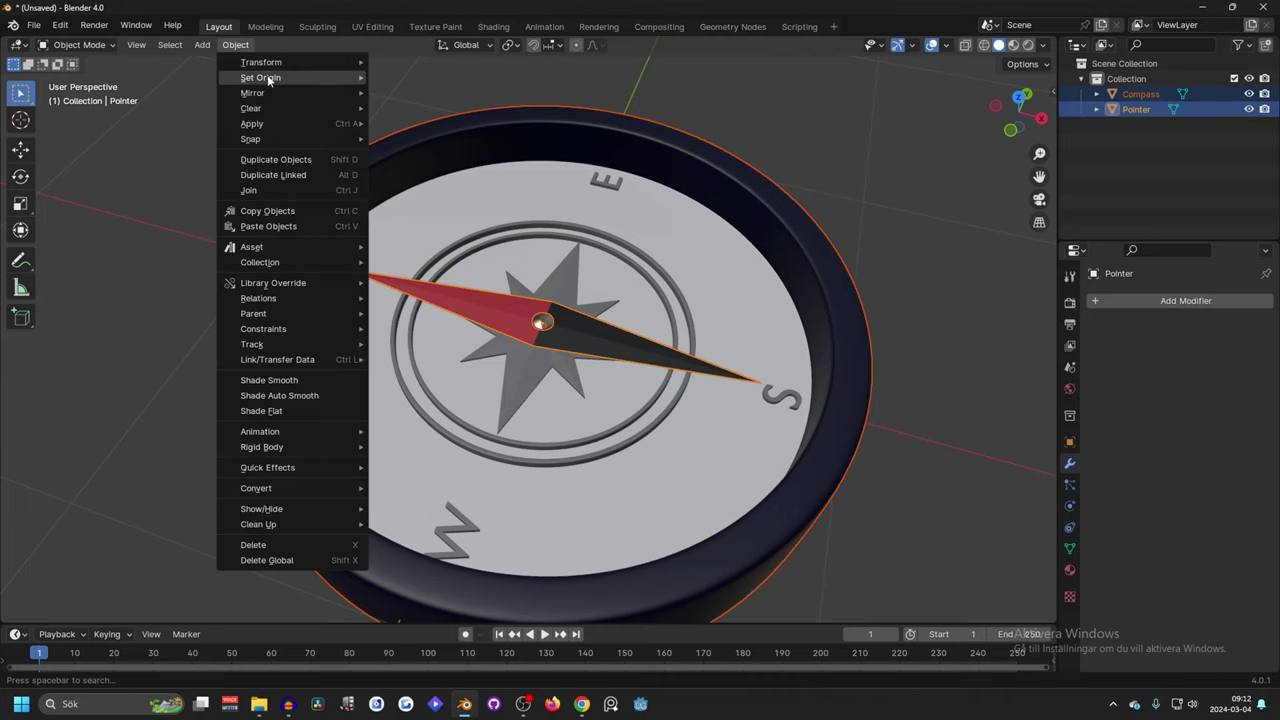
pyautogui.moveTo(330, 79)
pyautogui.click(445, 93)
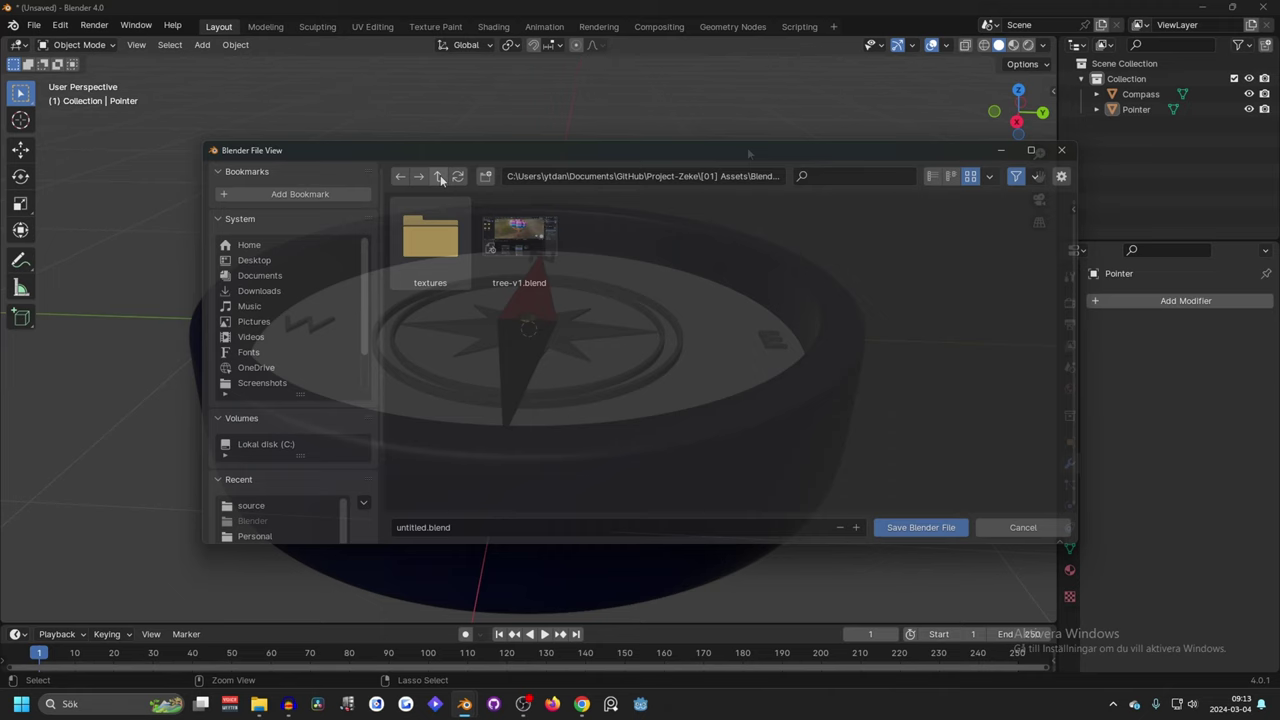
# Step: Create a new folder named Blender in the Godot project's res://
pyautogui.click(438, 176)
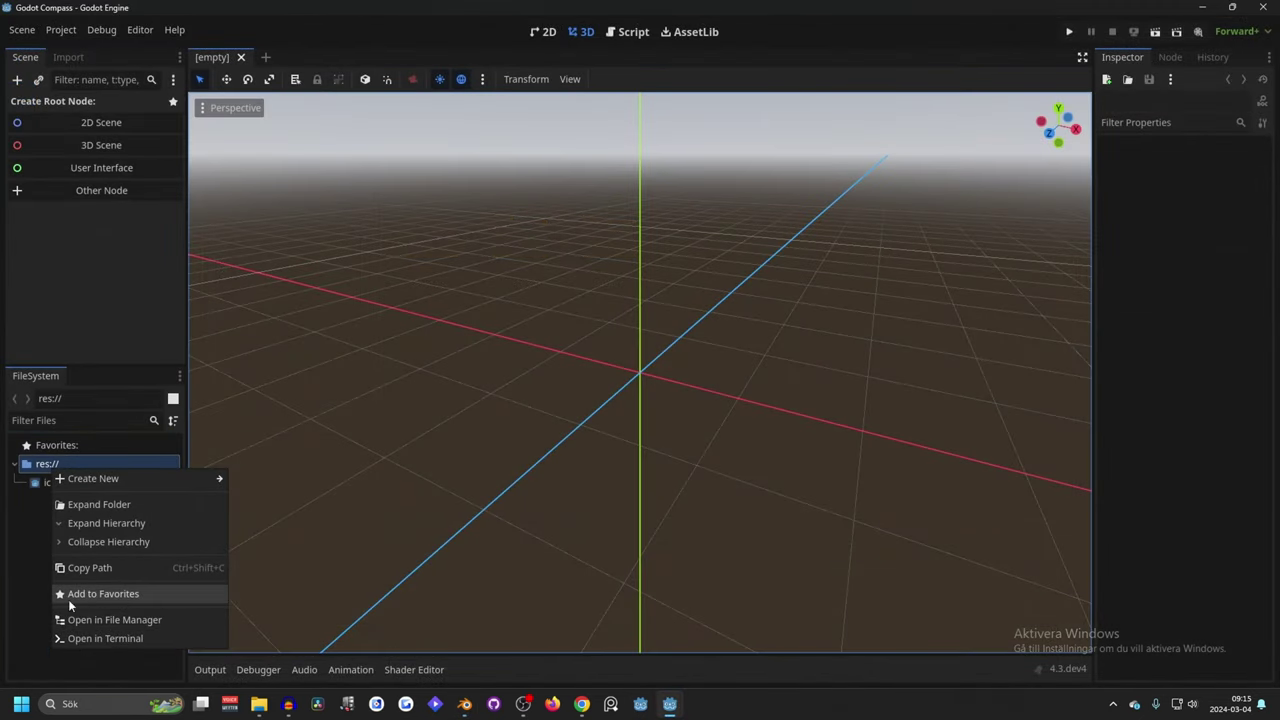
pyautogui.click(36, 516)
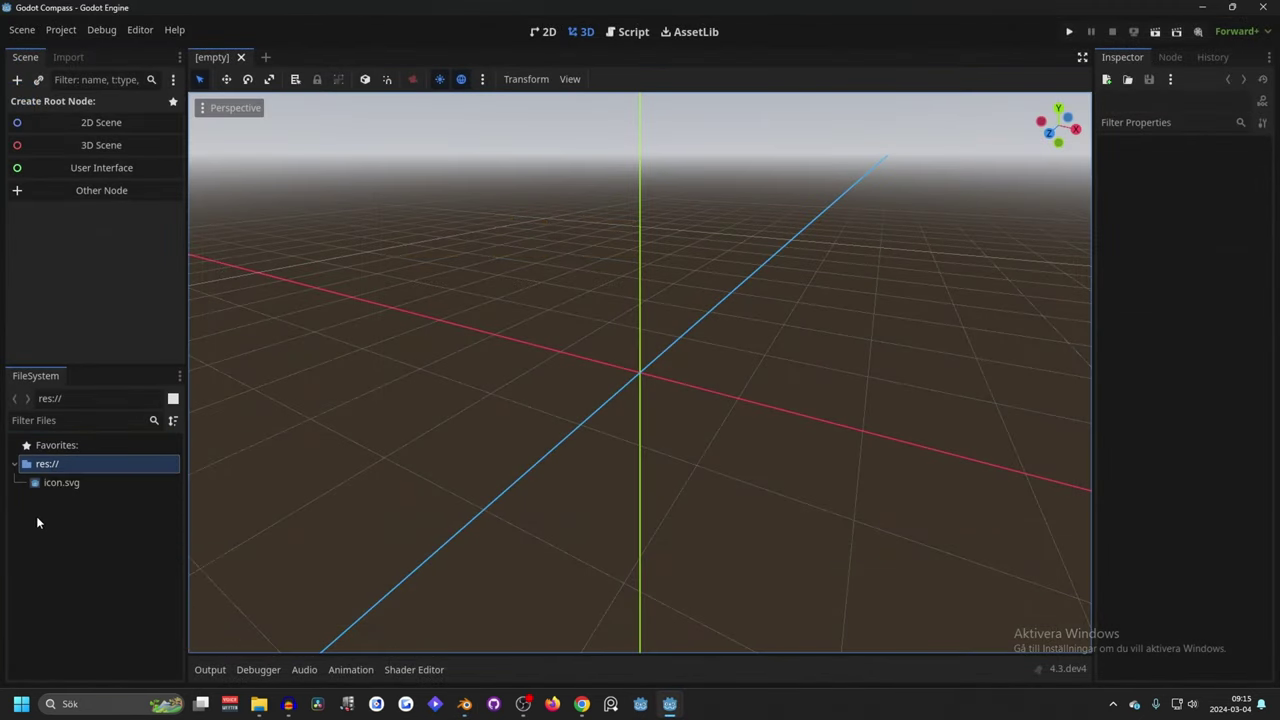
pyautogui.rightClick(72, 519)
pyautogui.click(108, 529)
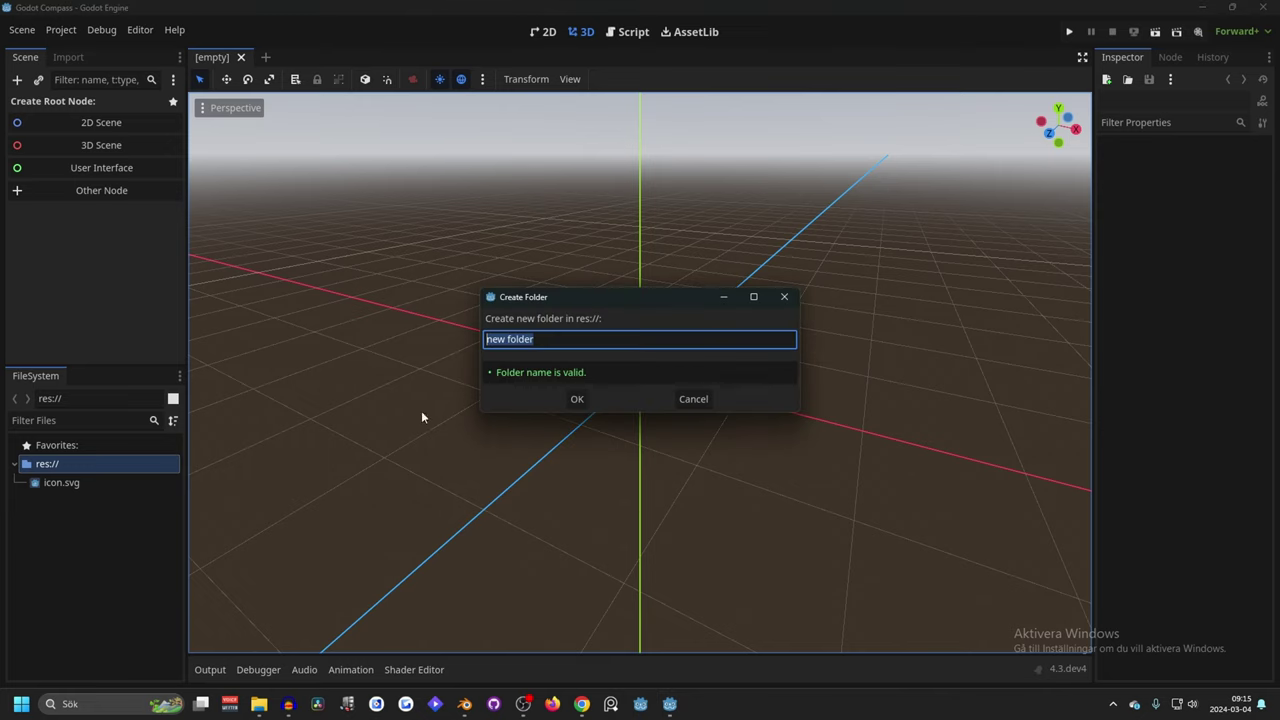
pyautogui.write('Blender')
pyautogui.press('Return')
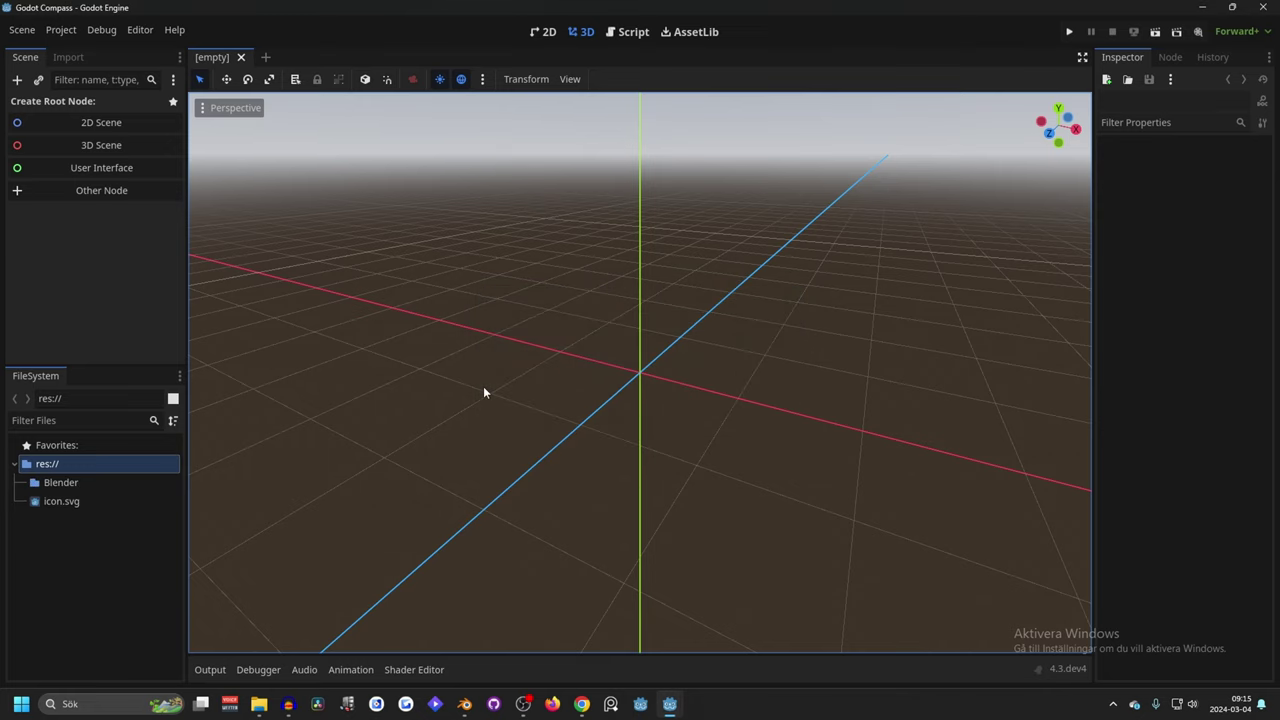
# Step: Open the Blender folder in File Explorer and copy its full path
pyautogui.click(58, 482)
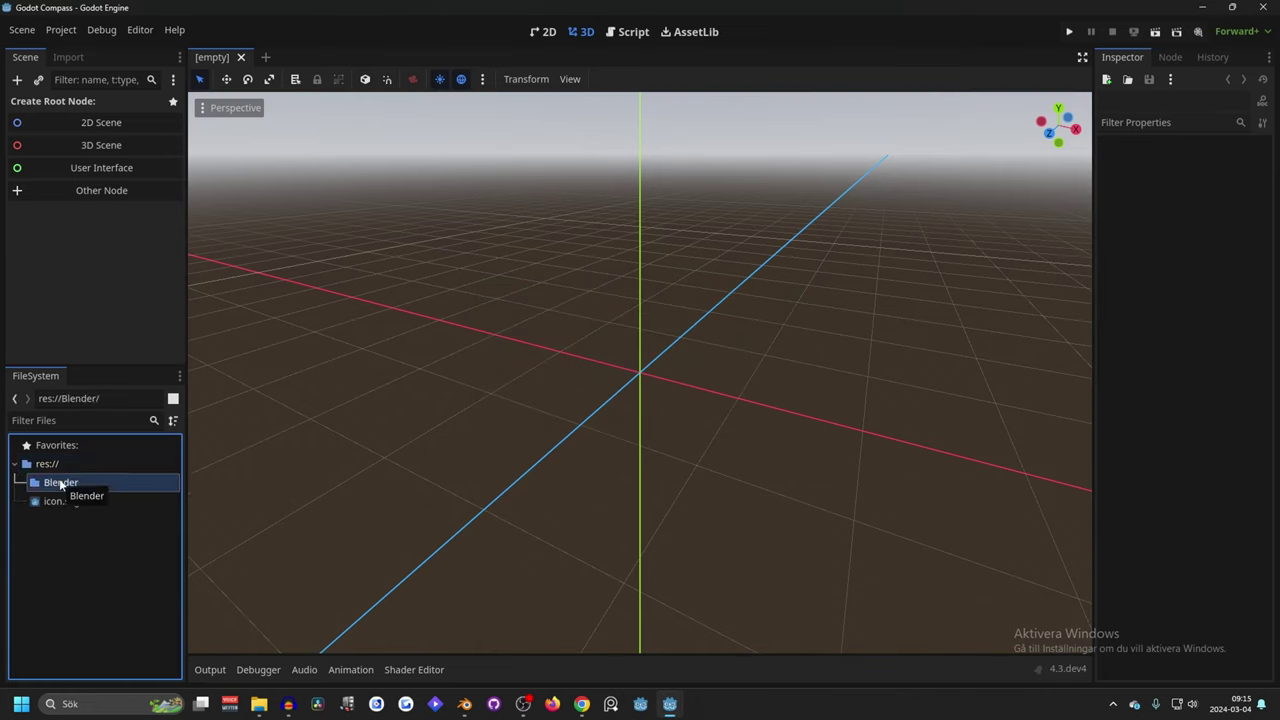
pyautogui.rightClick(59, 482)
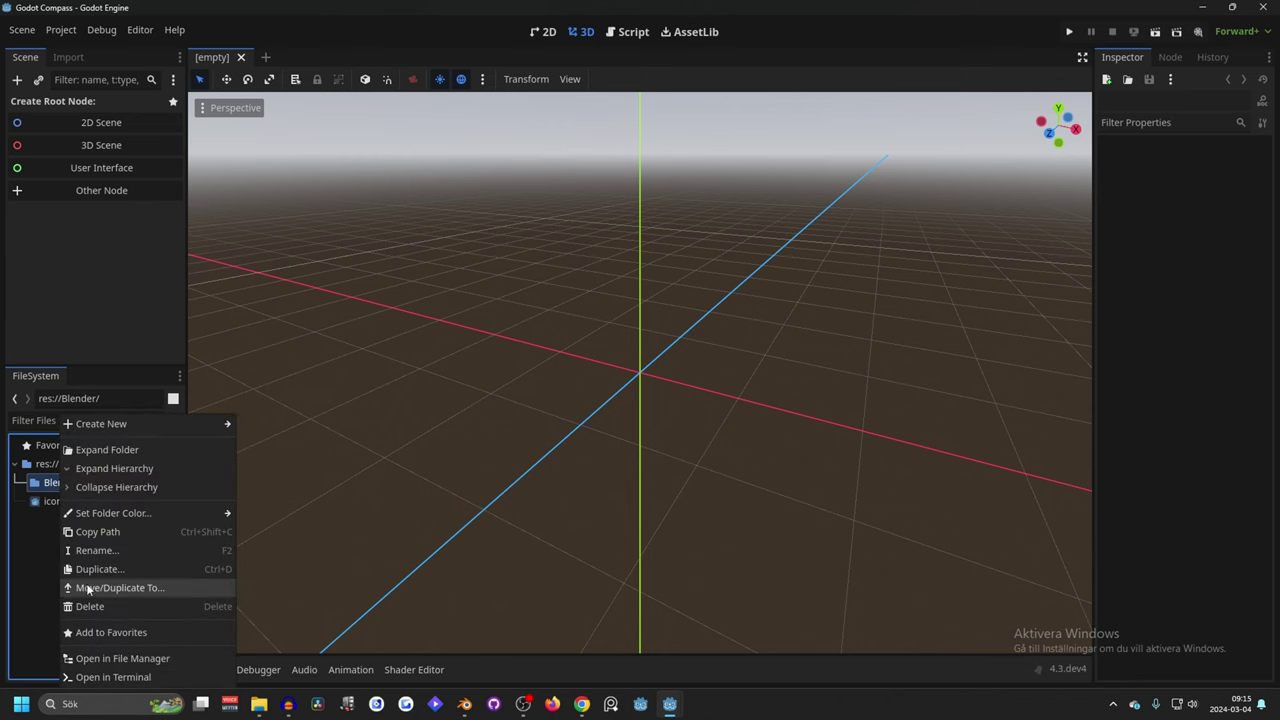
pyautogui.click(108, 660)
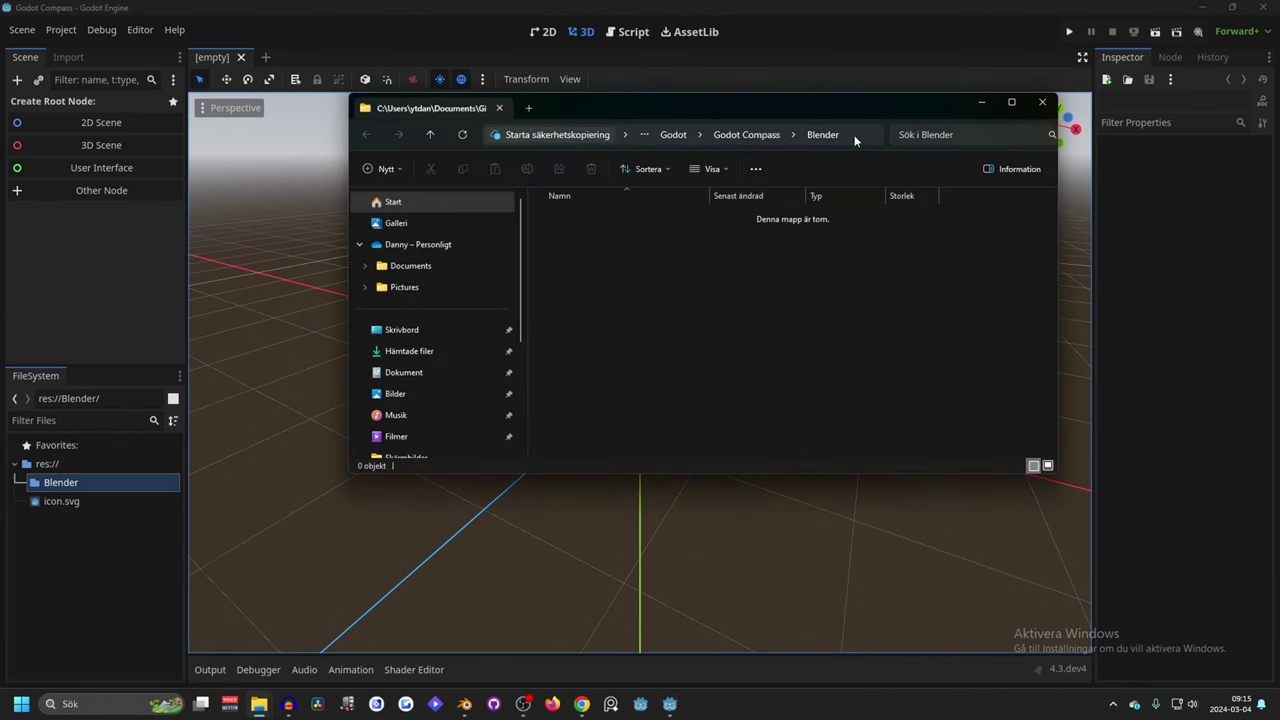
pyautogui.click(855, 140)
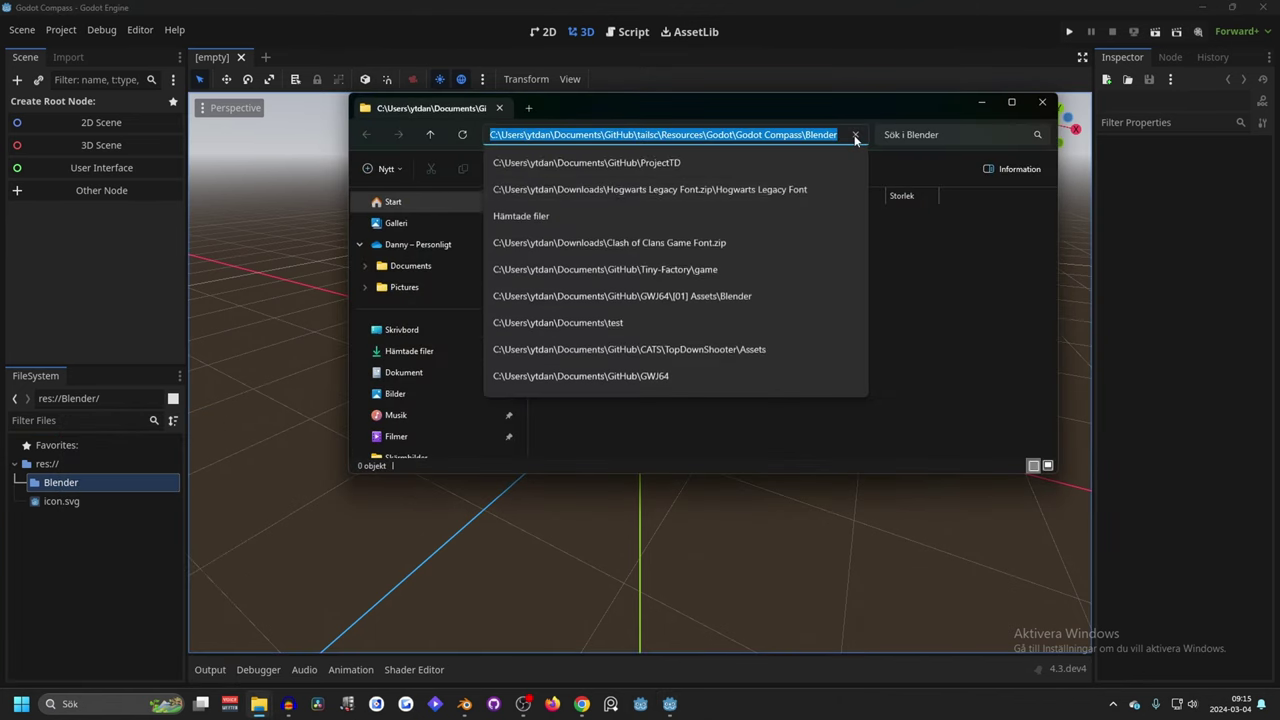
# Step: Save the model as compass.blend into the Godot project's Blender folder
pyautogui.click(464, 704)
pyautogui.click(491, 638)
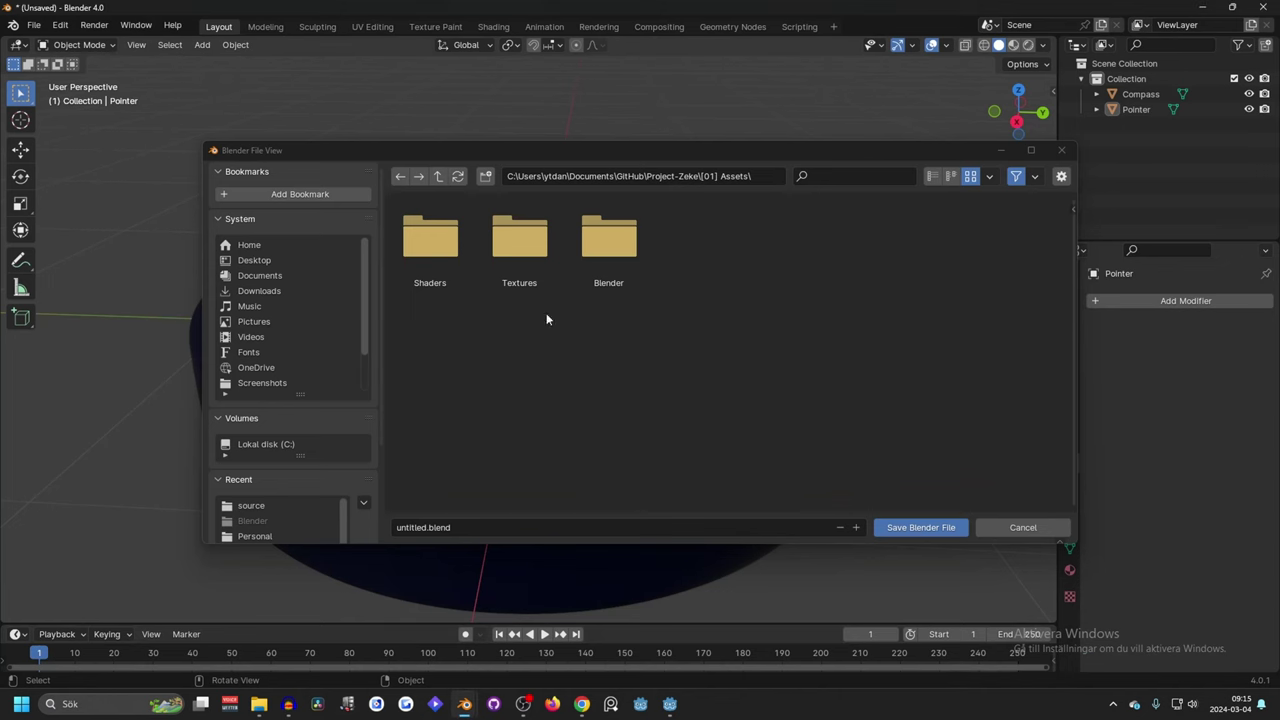
pyautogui.click(730, 174)
pyautogui.hotkey('ctrl', 'v')
pyautogui.press('Return')
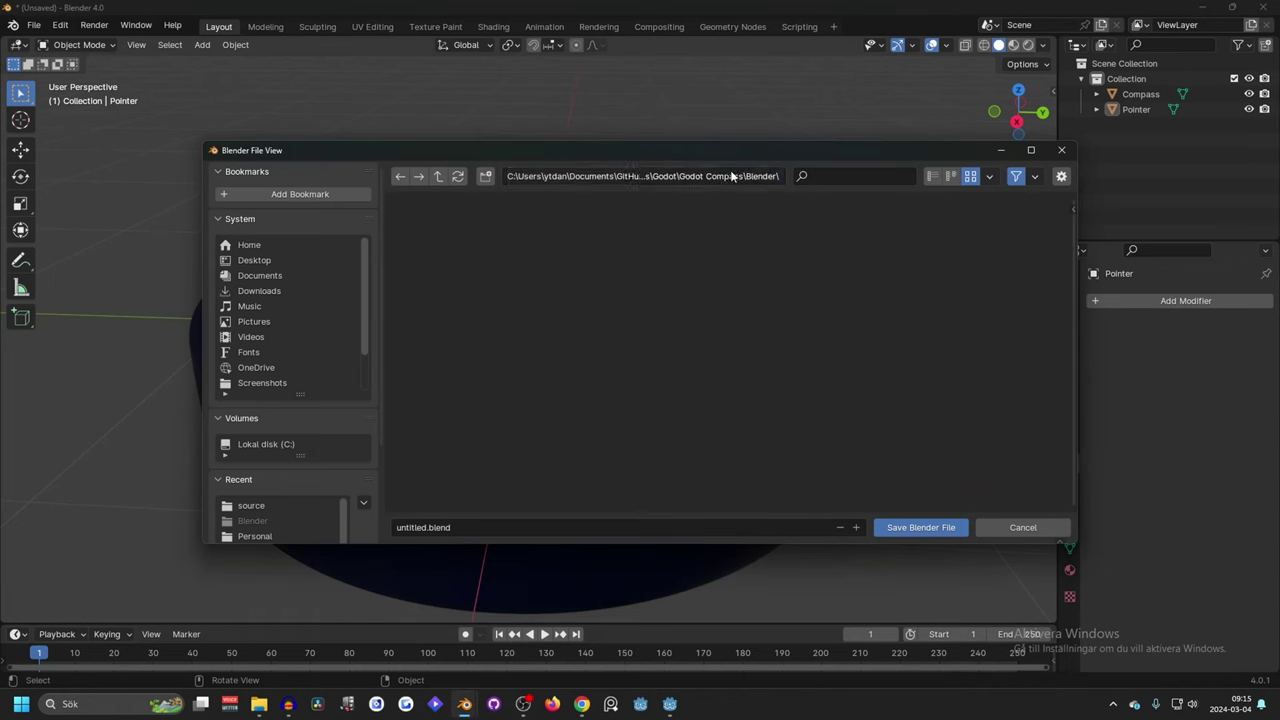
pyautogui.click(481, 528)
pyautogui.write('compass')
pyautogui.press('Return')
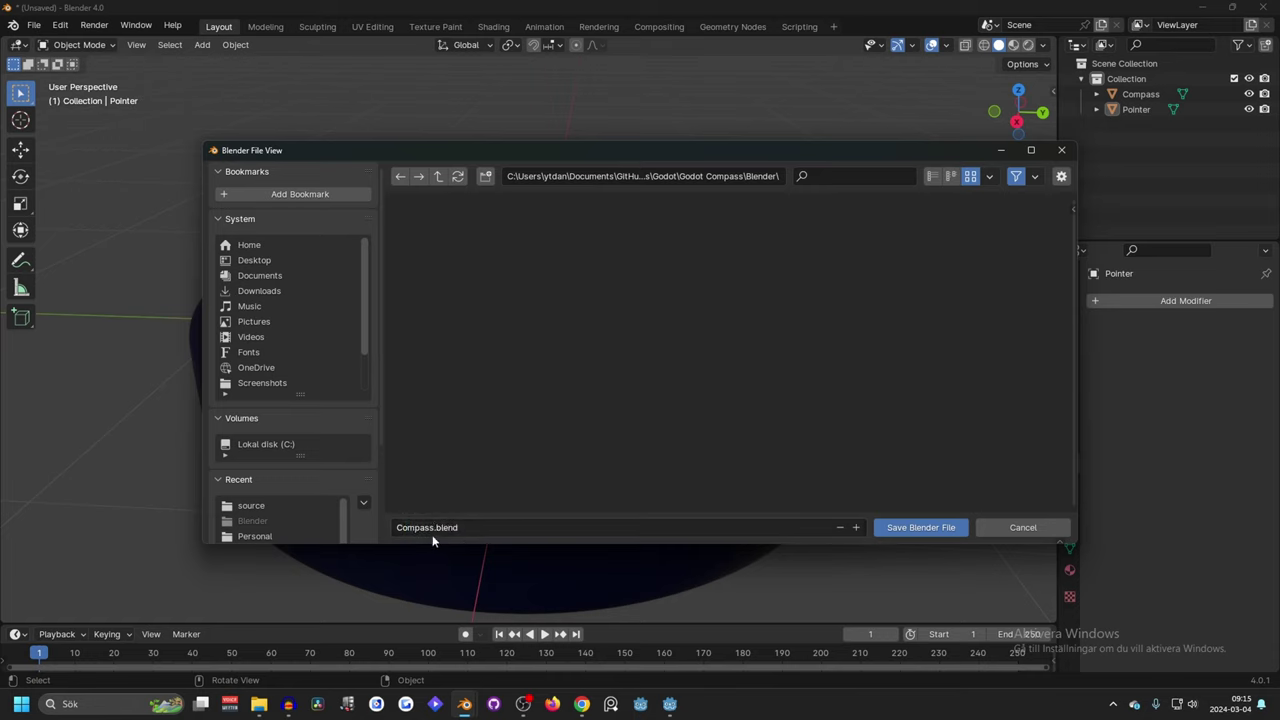
pyautogui.click(901, 528)
# Step: Open Compass.blend's Advanced Import Settings in Godot and orbit the compass preview
pyautogui.moveTo(670, 712)
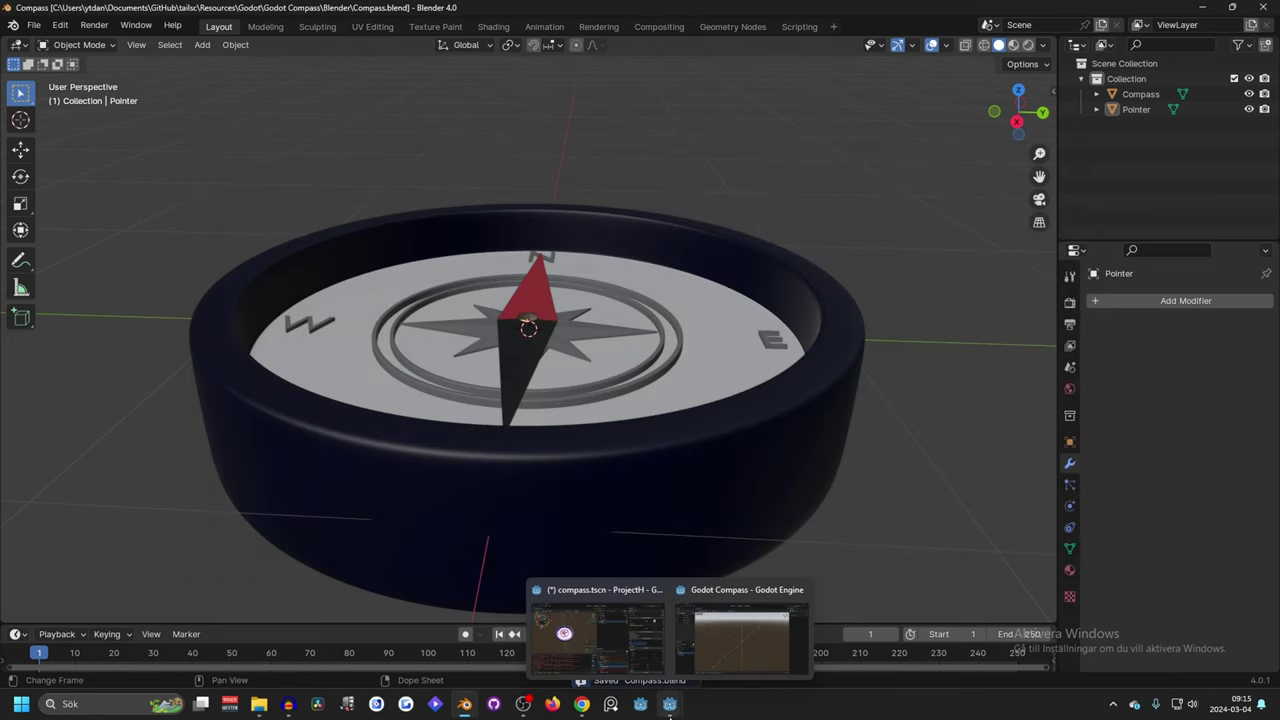
pyautogui.click(754, 634)
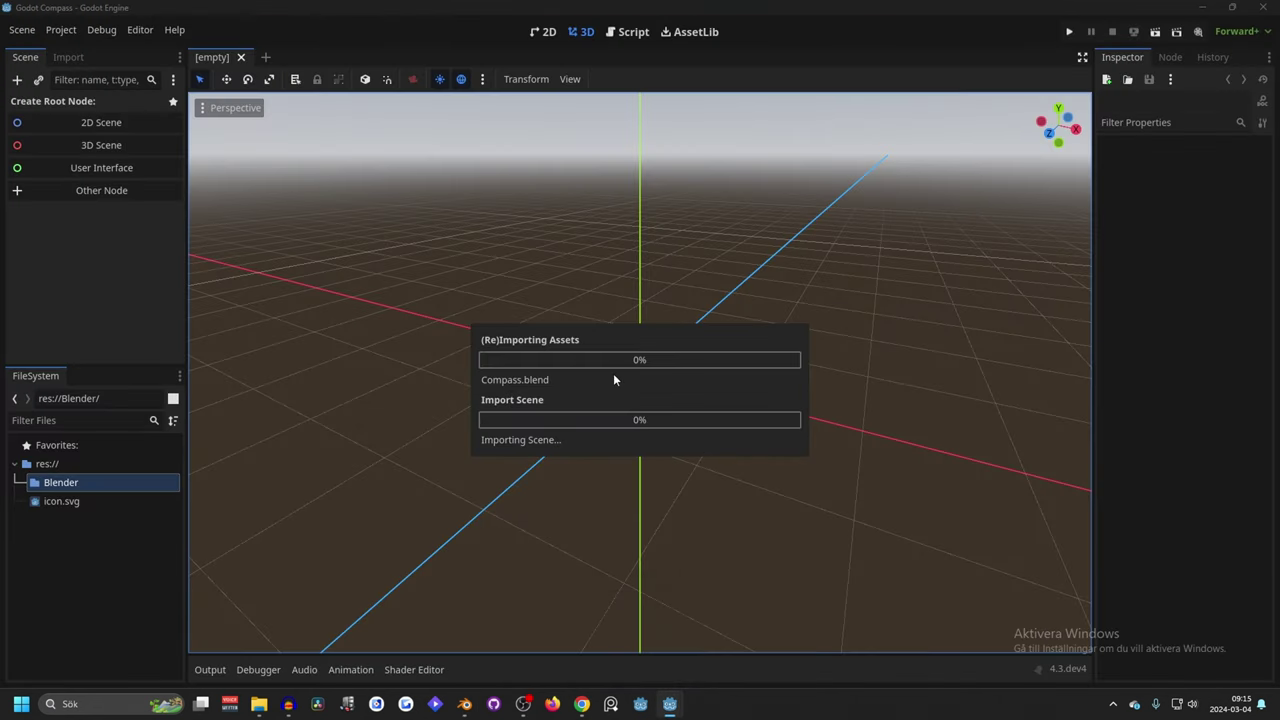
pyautogui.click(21, 484)
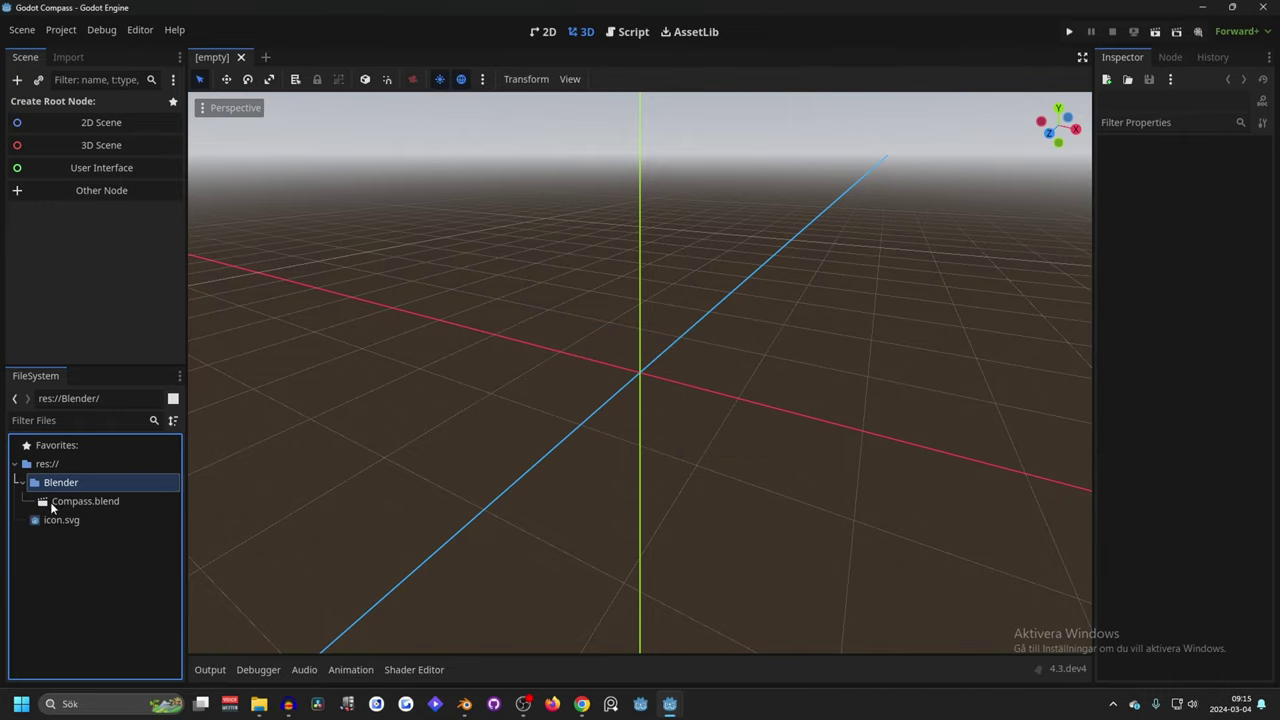
pyautogui.doubleClick(59, 505)
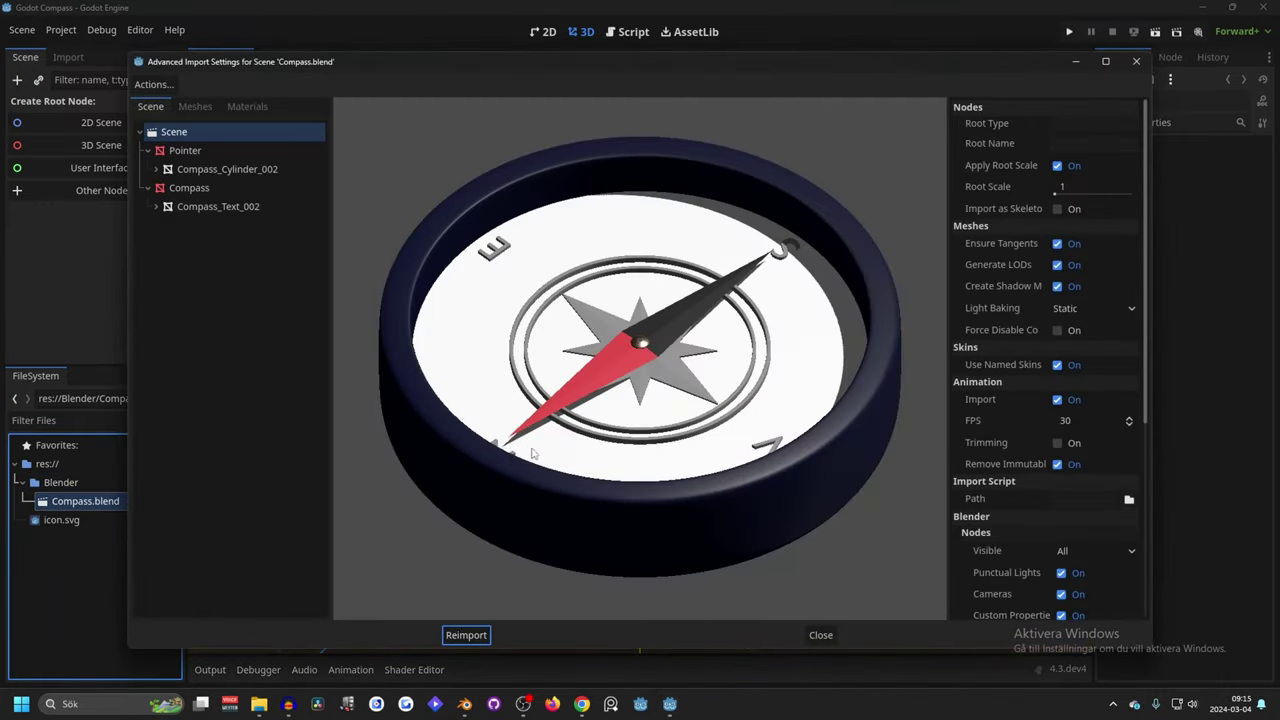
pyautogui.moveTo(532, 453); pyautogui.dragTo(580, 460)
pyautogui.moveTo(773, 208); pyautogui.dragTo(600, 320)
pyautogui.scroll(5, 586, 334)
pyautogui.scroll(-4, 600, 320)
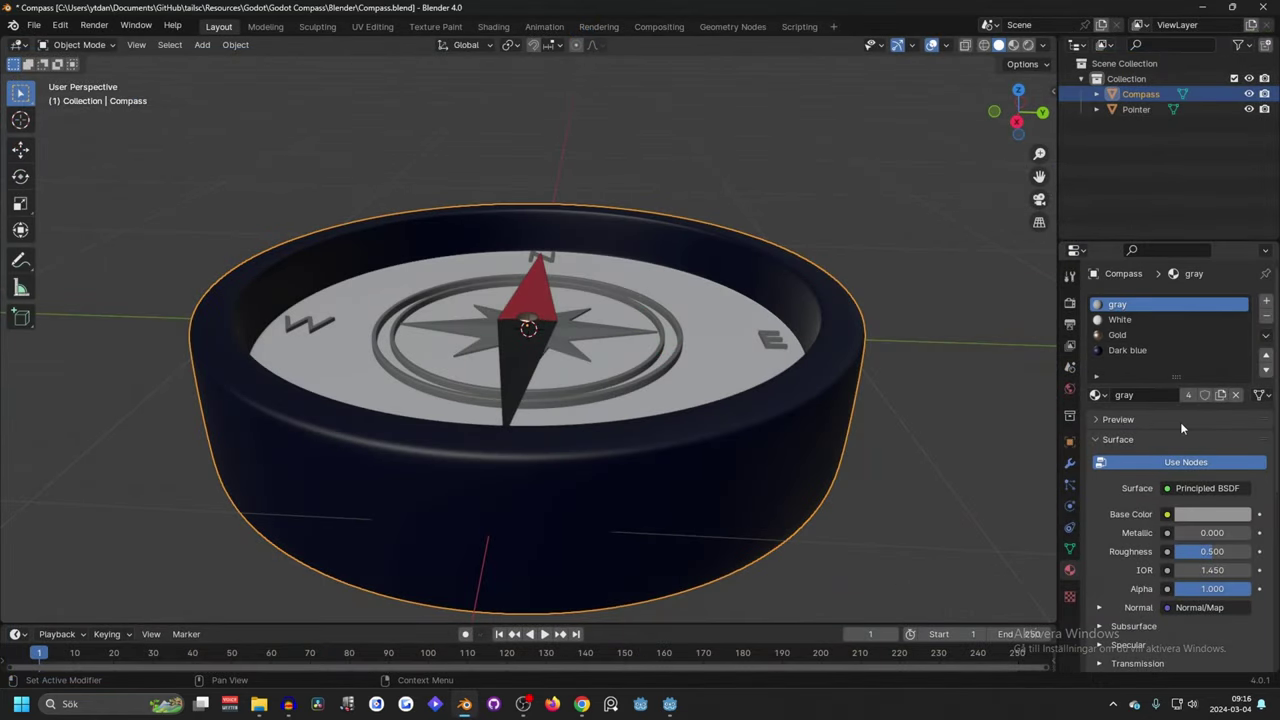
pyautogui.scroll(-1, 1136, 484)
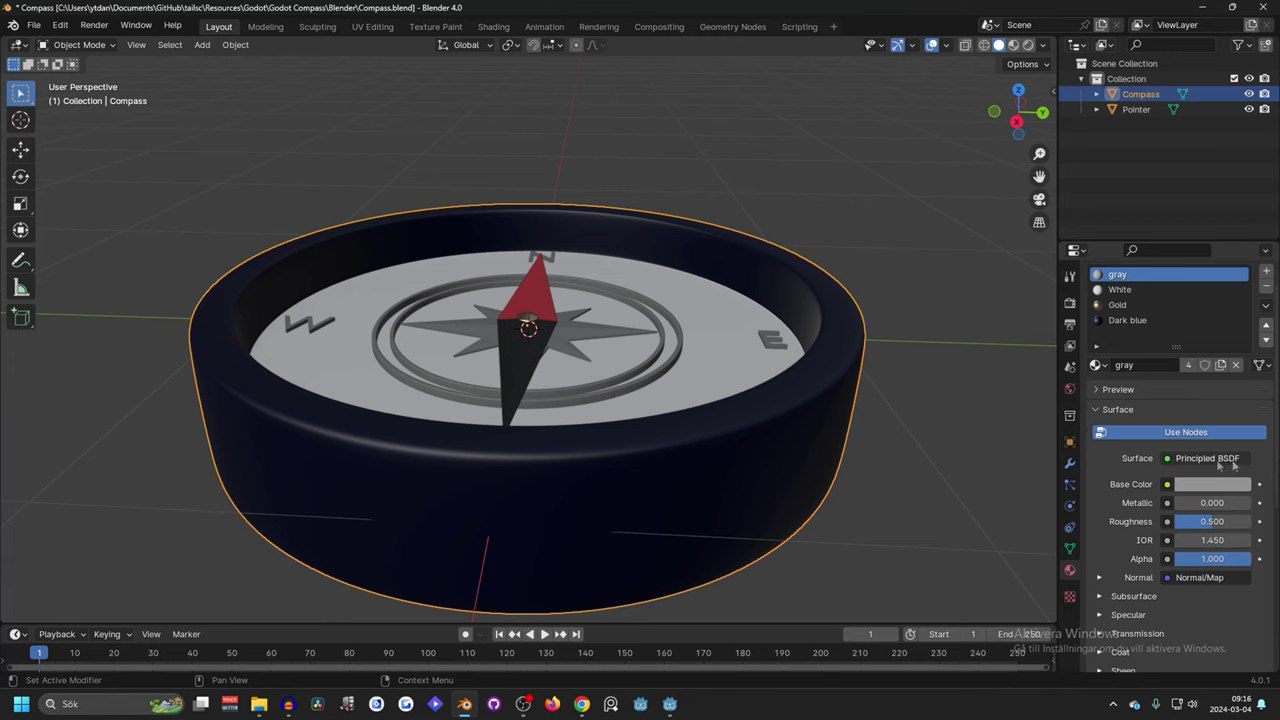
pyautogui.moveTo(650, 400); pyautogui.dragTo(596, 347, button='middle')
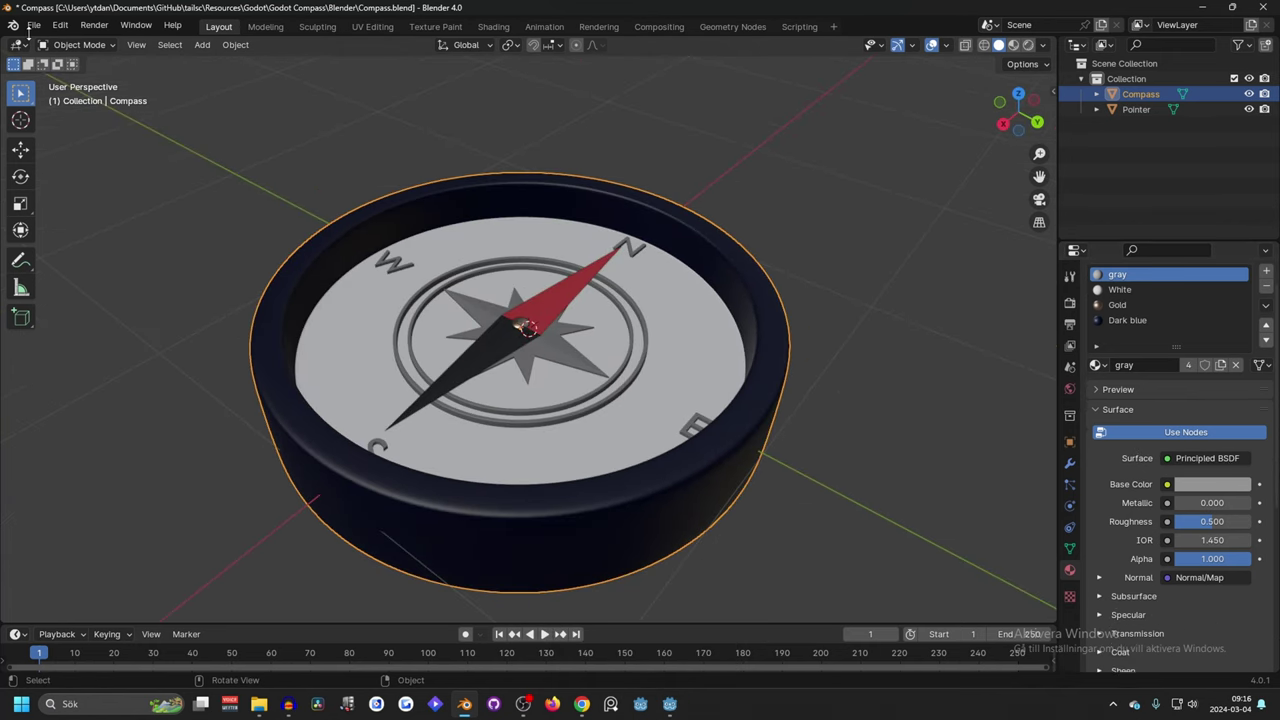
pyautogui.moveTo(330, 170); pyautogui.dragTo(514, 214, button='middle')
pyautogui.scroll(3, 514, 214)
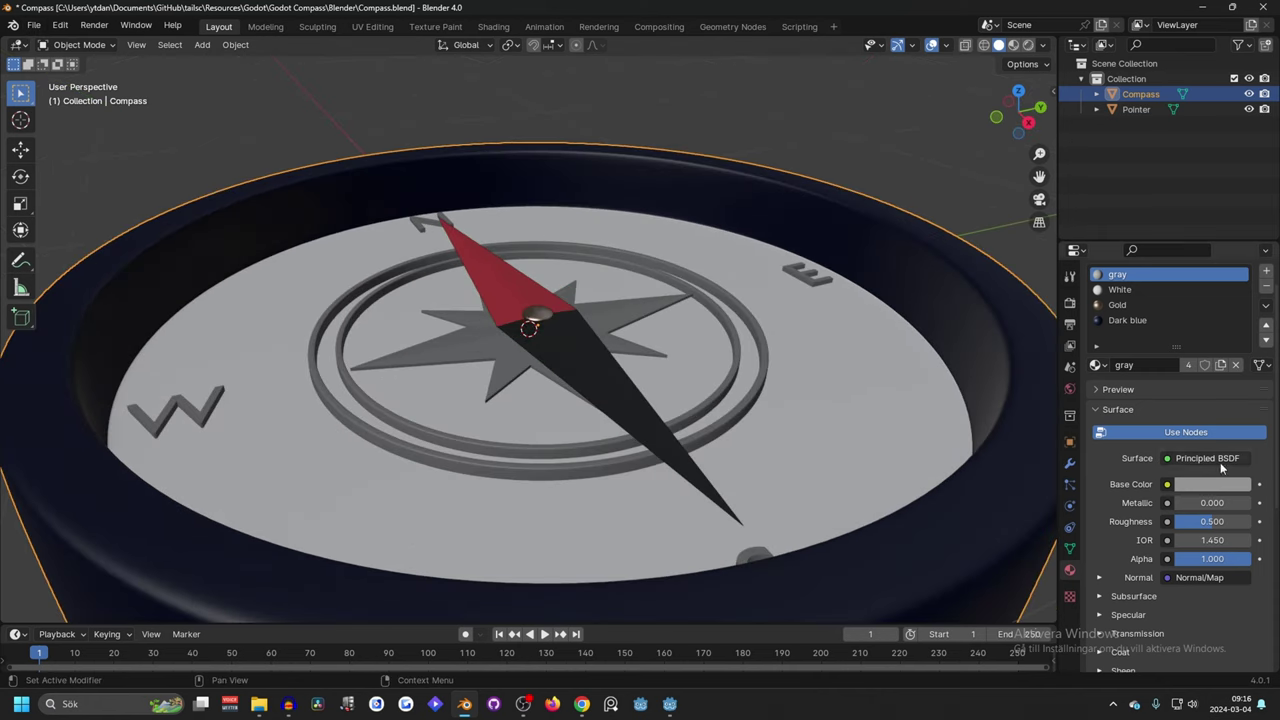
pyautogui.moveTo(655, 336); pyautogui.dragTo(395, 122, button='middle')
pyautogui.scroll(-2, 395, 122)
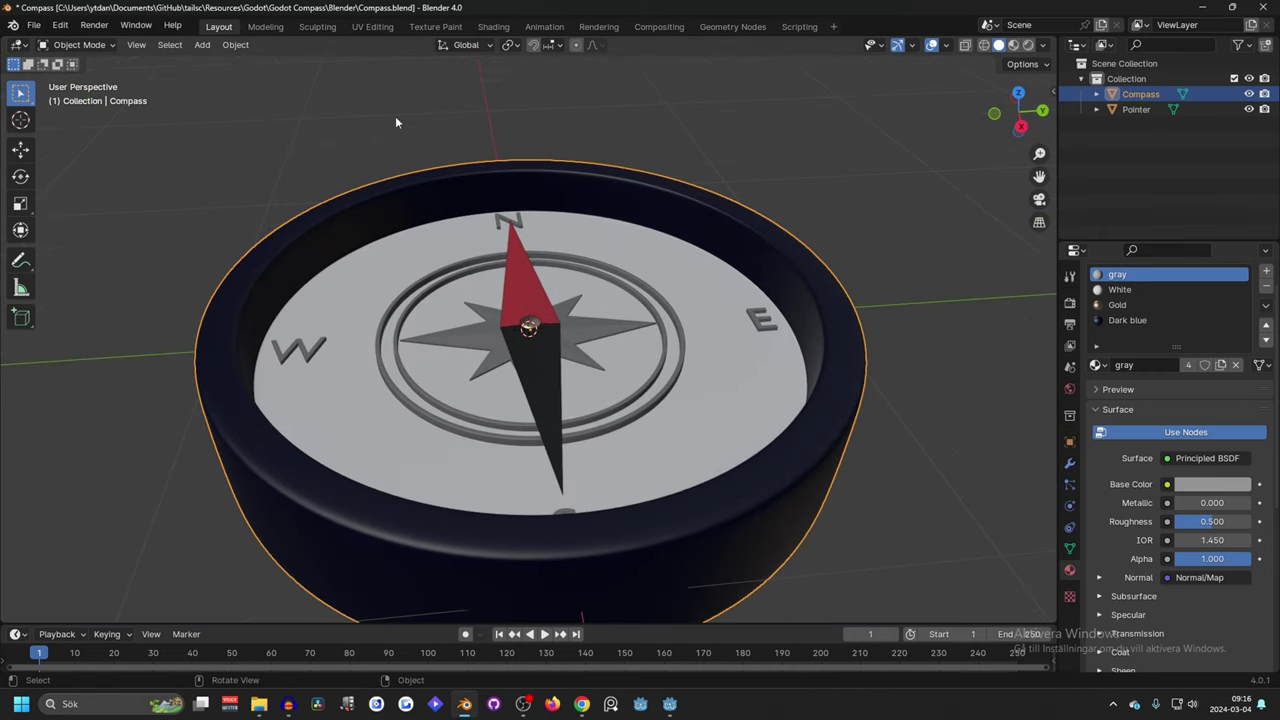
pyautogui.click(36, 27)
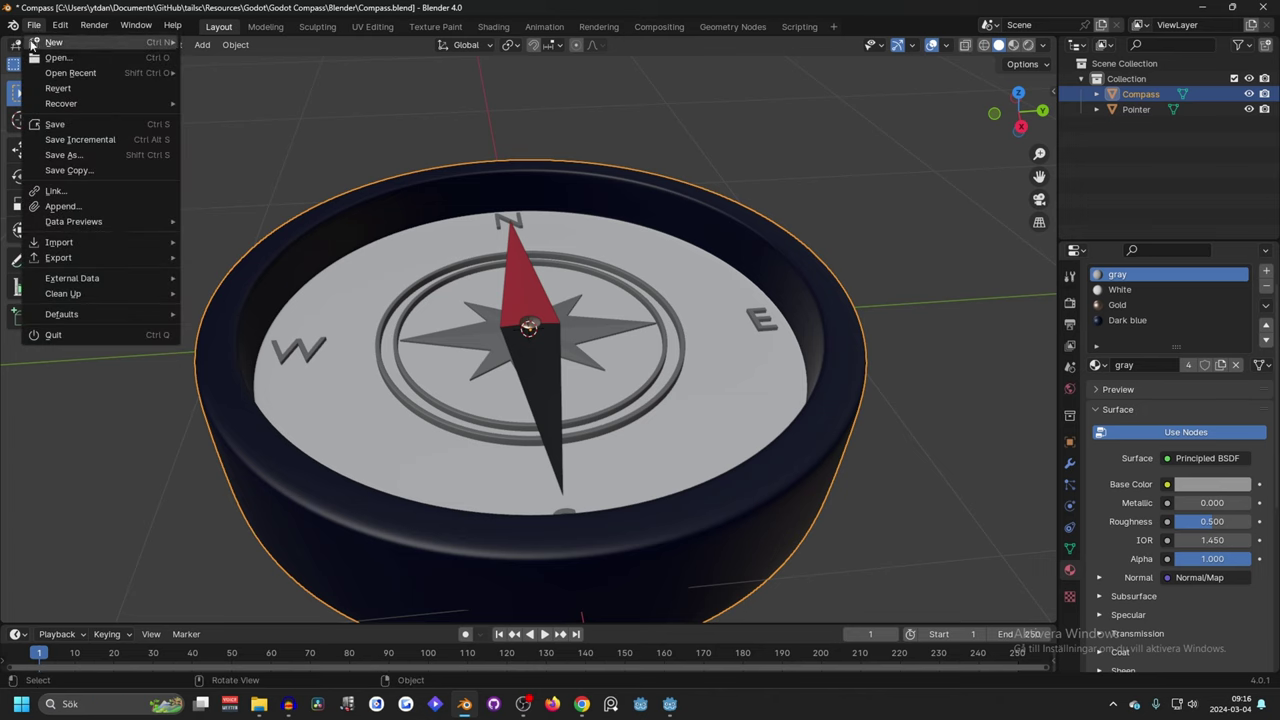
pyautogui.click(33, 25)
pyautogui.click(33, 25)
pyautogui.moveTo(80, 279)
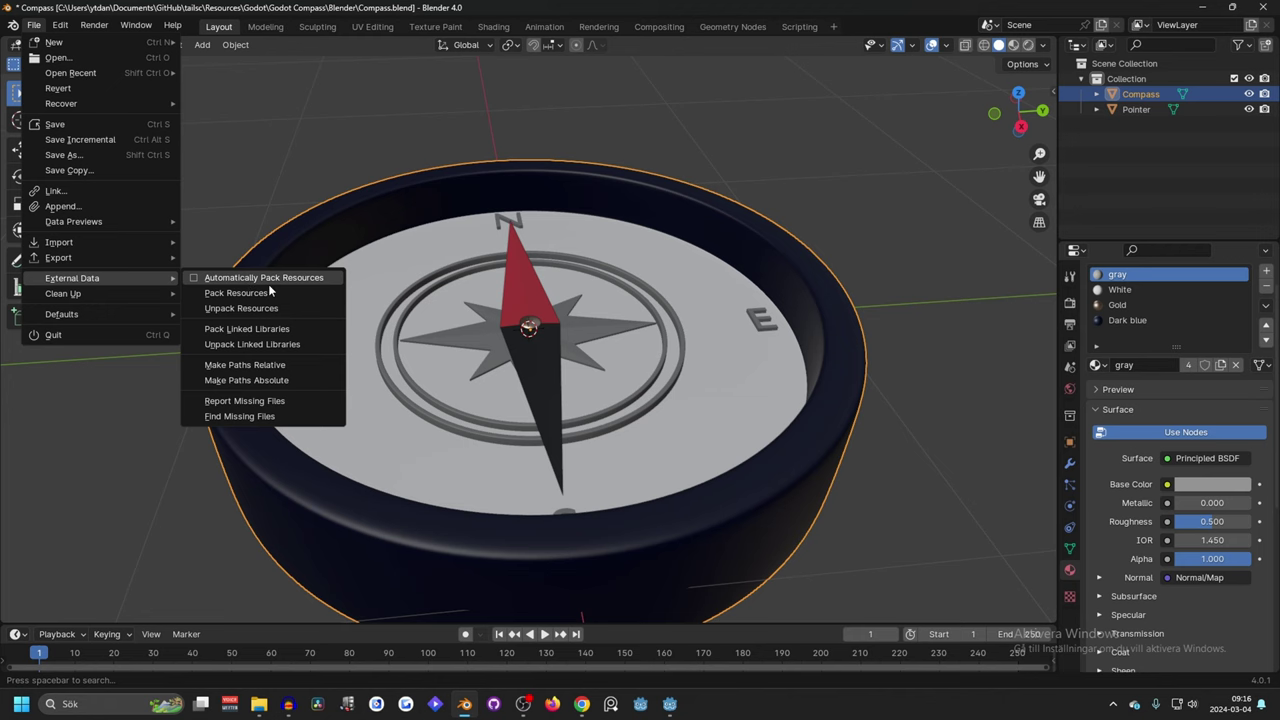
# Step: In Blender's Shading workspace, add an Image Texture node (searched 'im') to the compass's gray material
pyautogui.click(494, 27)
pyautogui.moveTo(560, 398); pyautogui.dragTo(566, 248)
pyautogui.scroll(3, 432, 367)
pyautogui.hotkey('shift', 'a')
pyautogui.write('im')
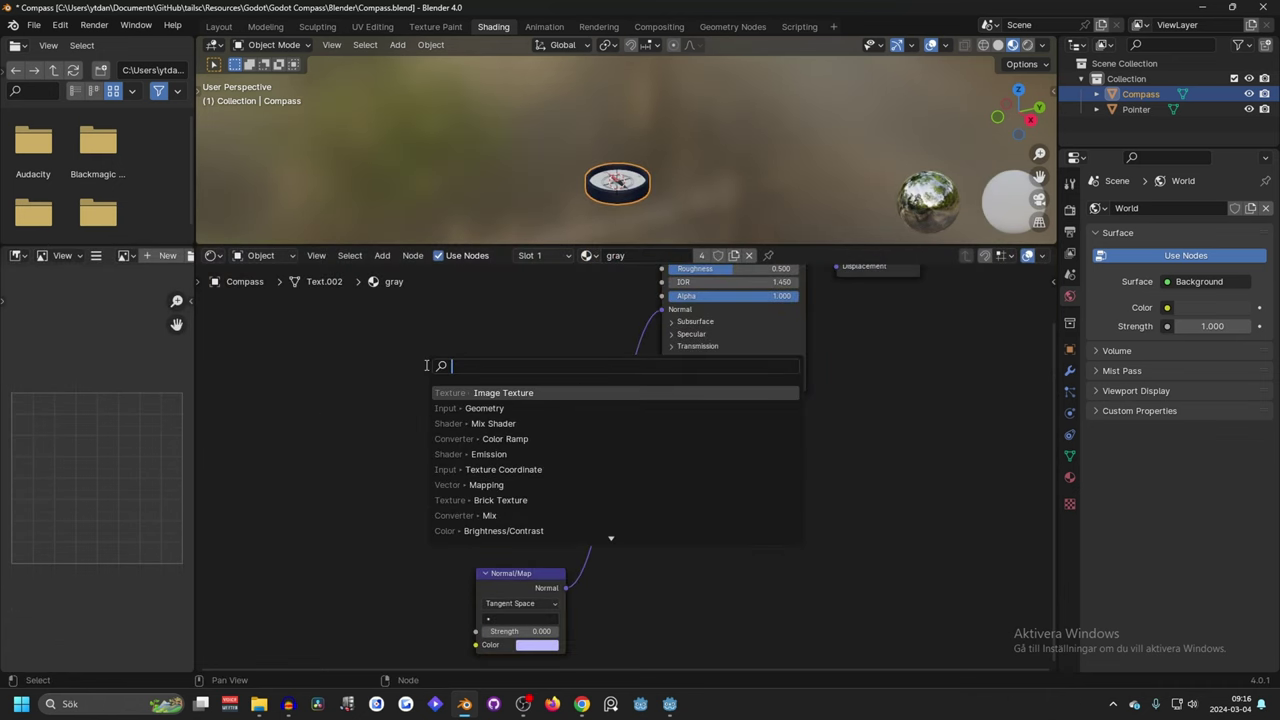
pyautogui.press('Return')
pyautogui.click(369, 321)
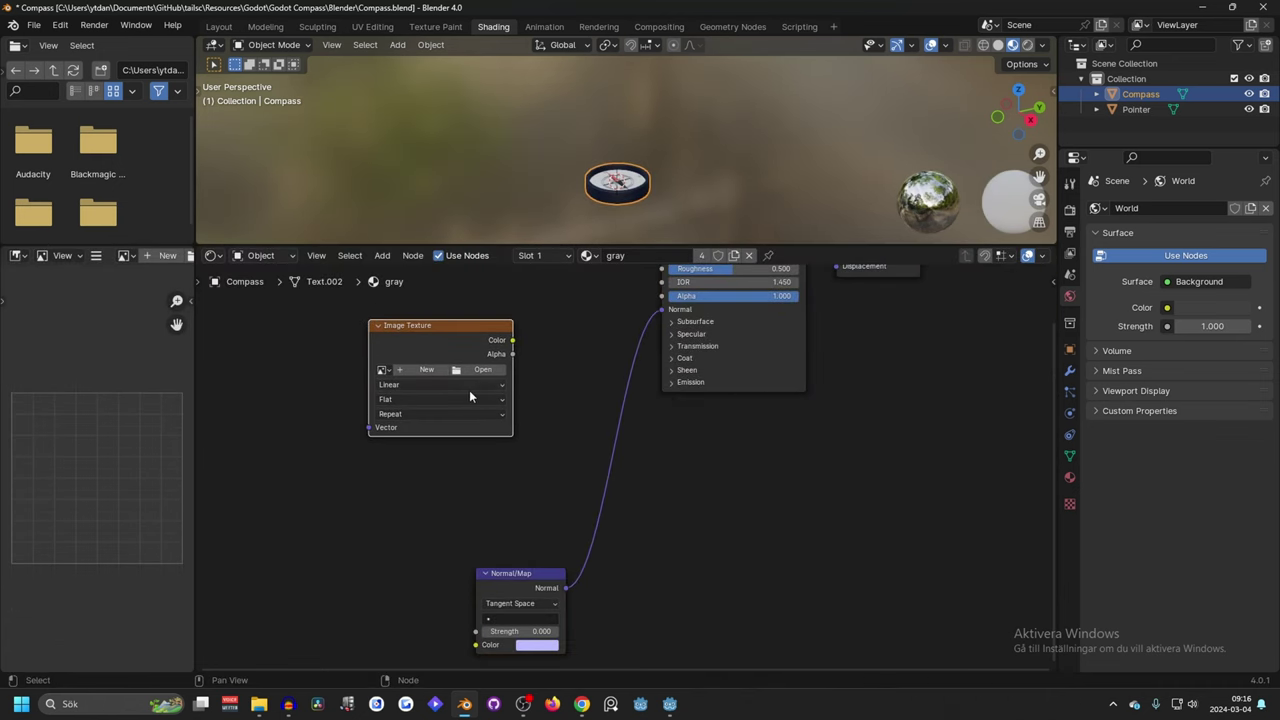
pyautogui.scroll(5, 462, 388)
pyautogui.scroll(-2, 476, 367)
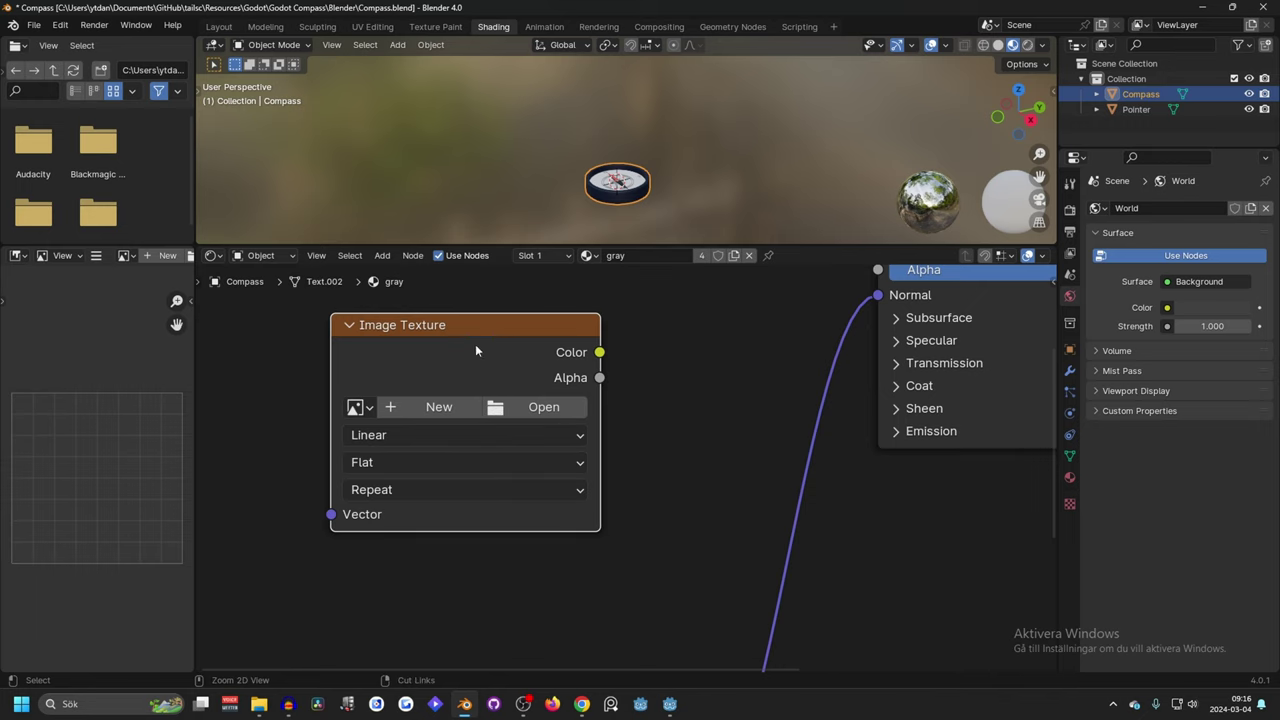
# Step: Back in Godot, create a new 3D scene and rename its root node to 'Compass'
pyautogui.hotkey('alt', 'Tab')
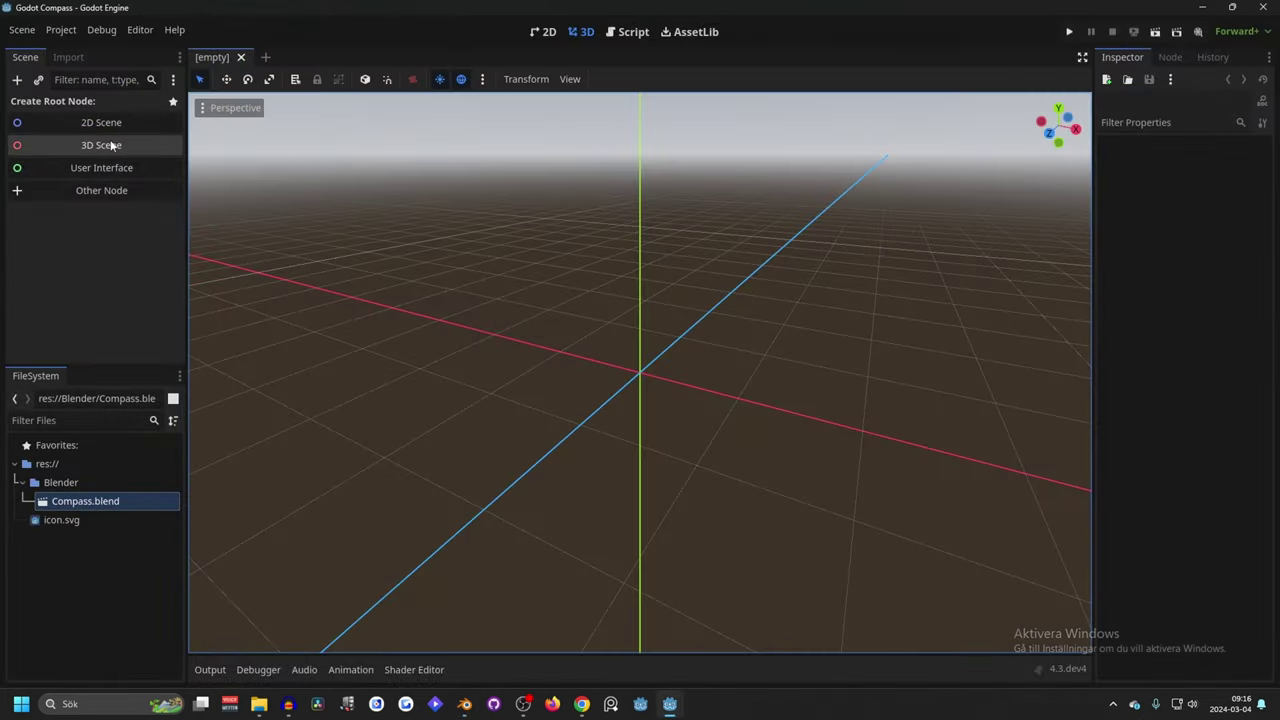
pyautogui.click(112, 146)
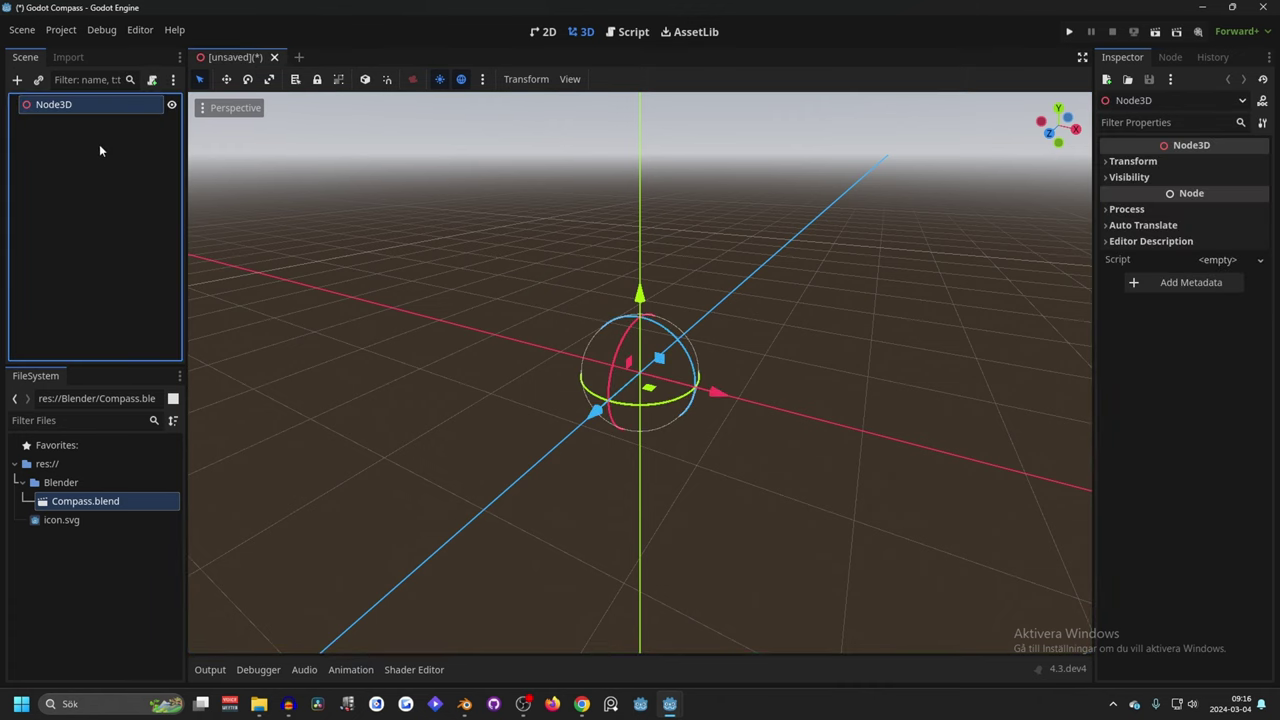
pyautogui.doubleClick(55, 106)
pyautogui.write('Com')
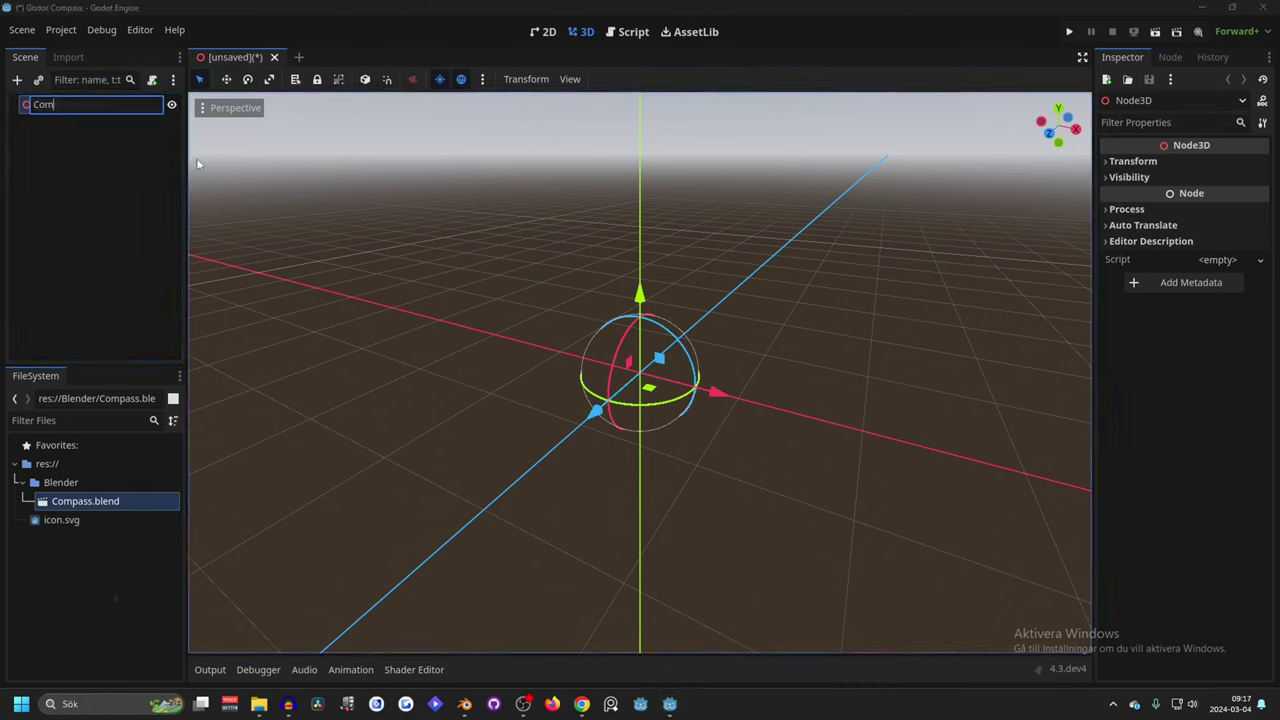
pyautogui.write('pass')
pyautogui.press('Return')
# Step: Drag Compass.blend from FileSystem into the scene tree and view the imported model from above
pyautogui.moveTo(100, 500); pyautogui.dragTo(63, 114)
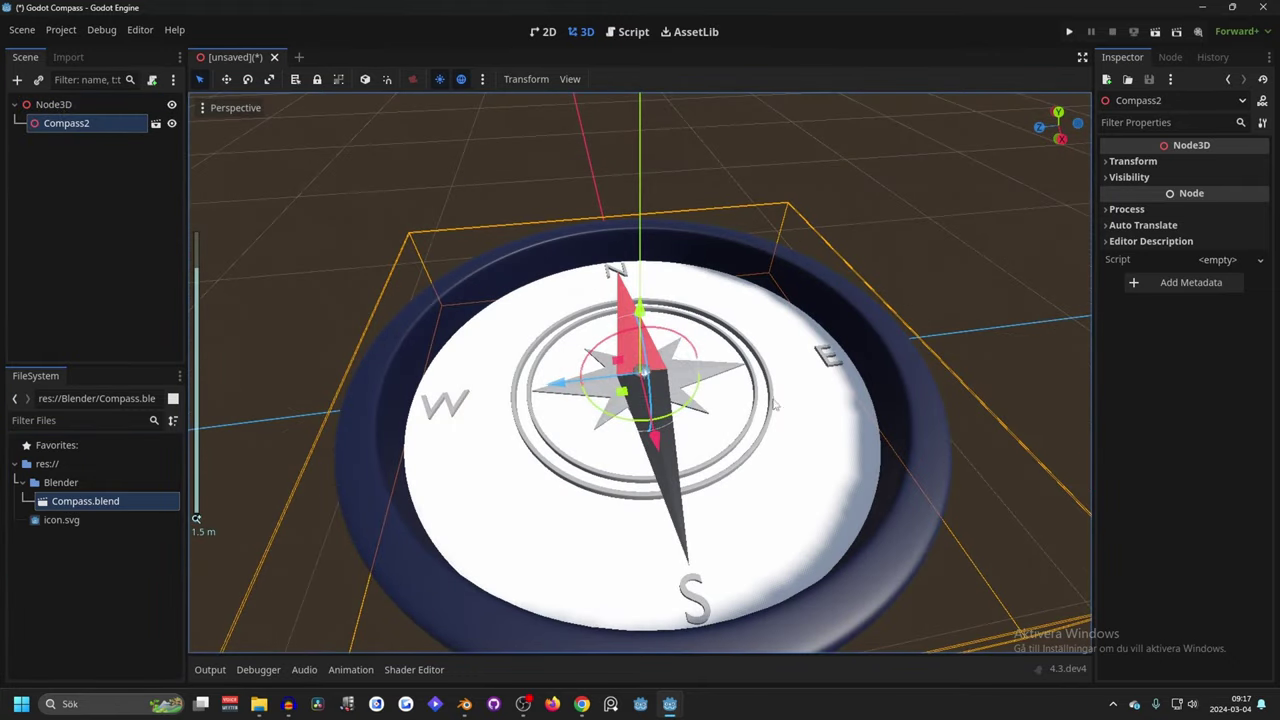
pyautogui.moveTo(745, 290); pyautogui.dragTo(745, 344, button='middle')
pyautogui.scroll(-2, 745, 344)
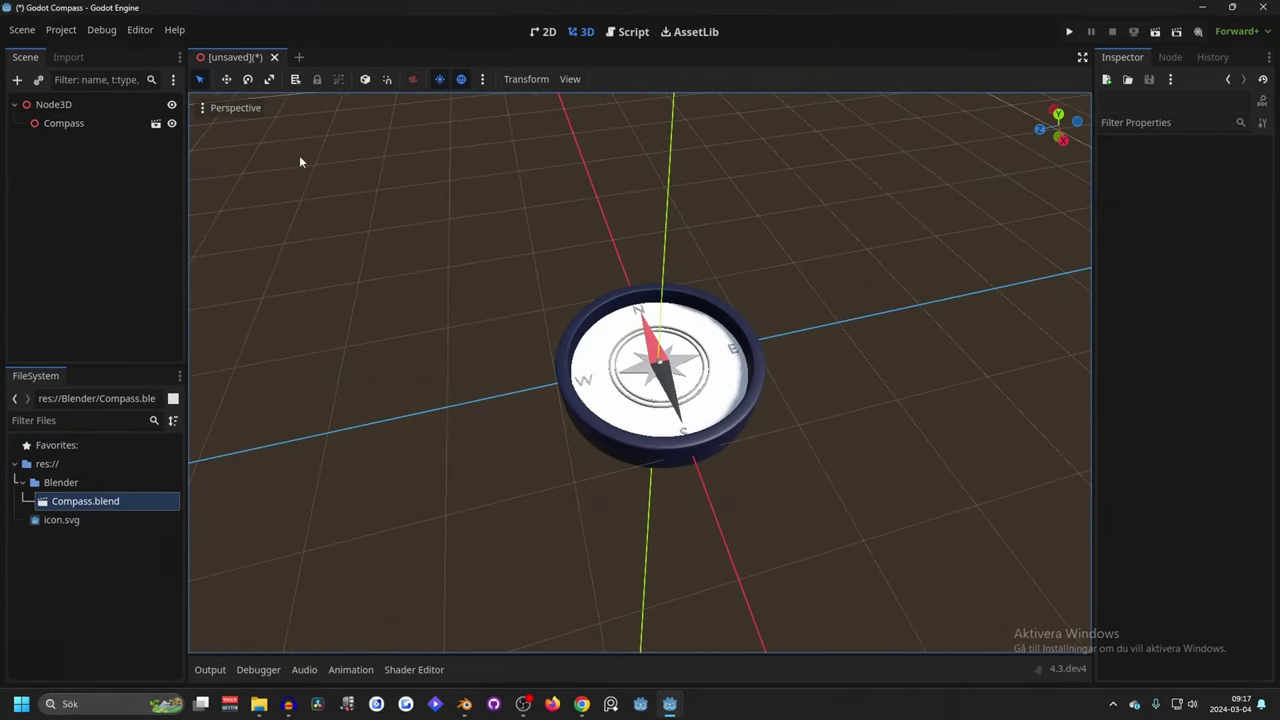
pyautogui.click(50, 121)
pyautogui.click(43, 104)
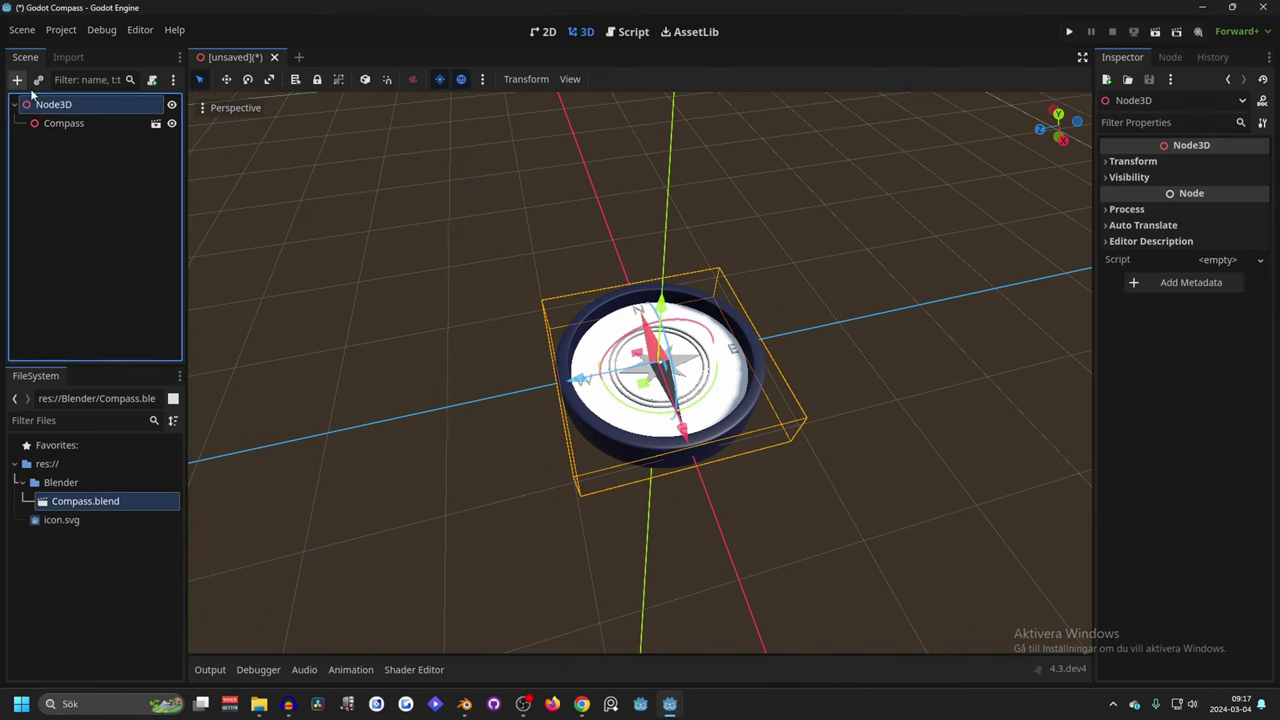
# Step: Add a MeshInstance3D child node and give it a new SphereMesh
pyautogui.click(20, 80)
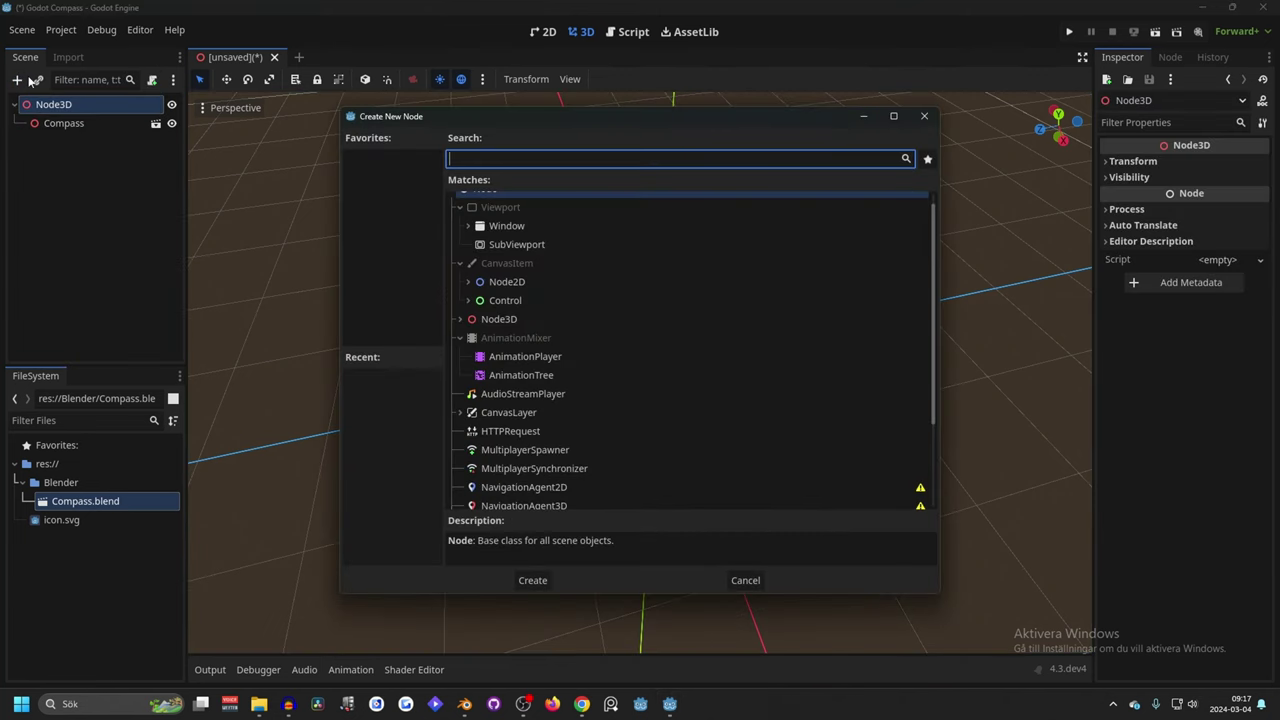
pyautogui.write('meshinsta')
pyautogui.press('Return')
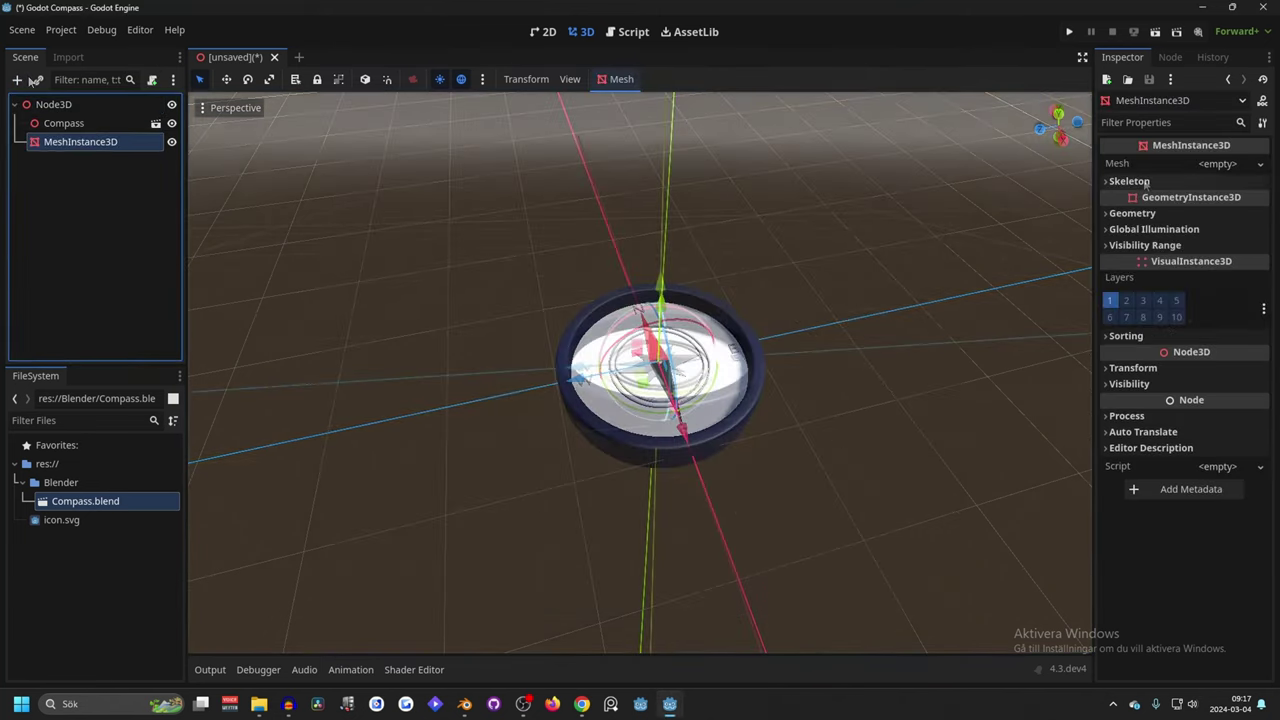
pyautogui.click(1220, 165)
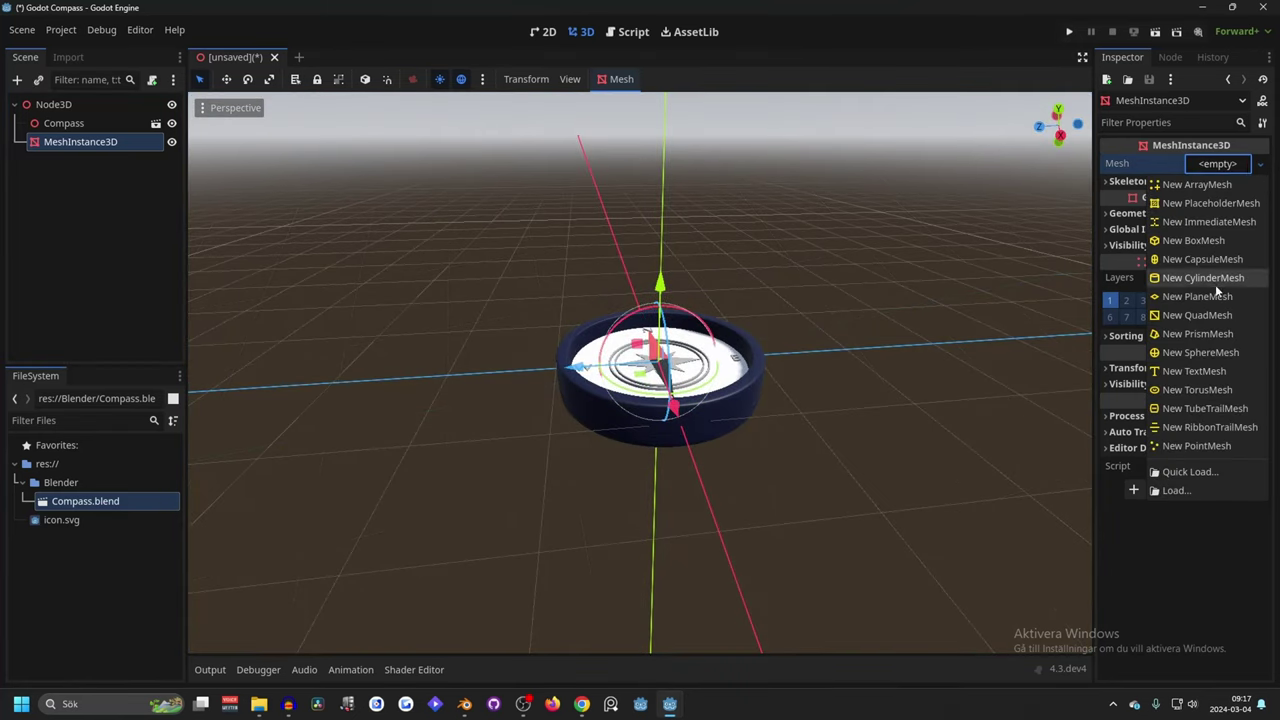
pyautogui.click(1197, 352)
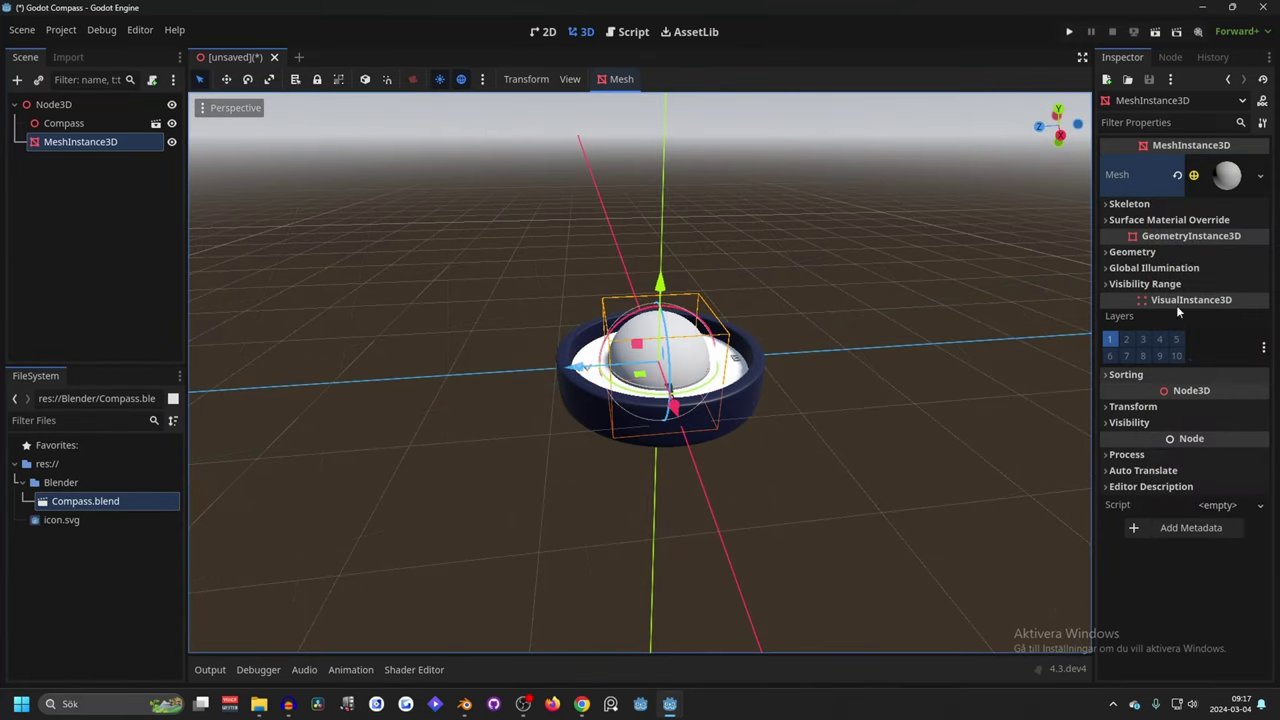
# Step: Set the sphere material's Albedo color to black
pyautogui.click(1160, 424)
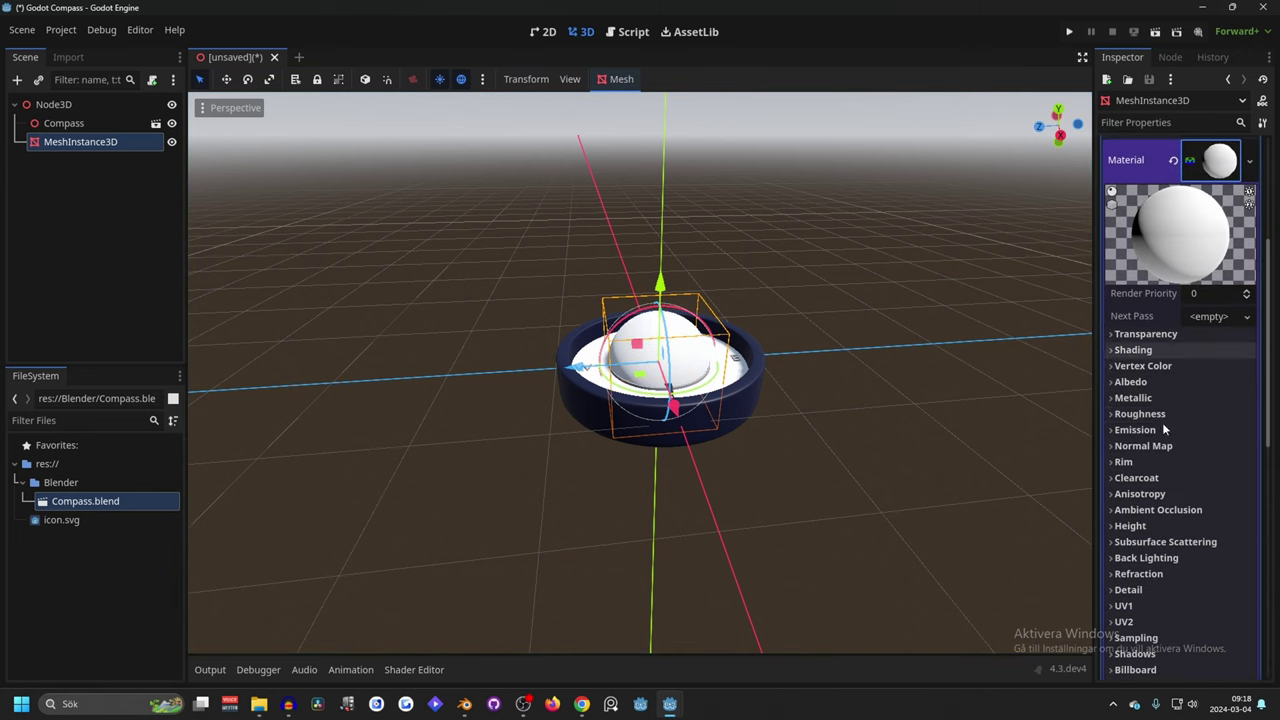
pyautogui.click(1131, 381)
pyautogui.click(1219, 399)
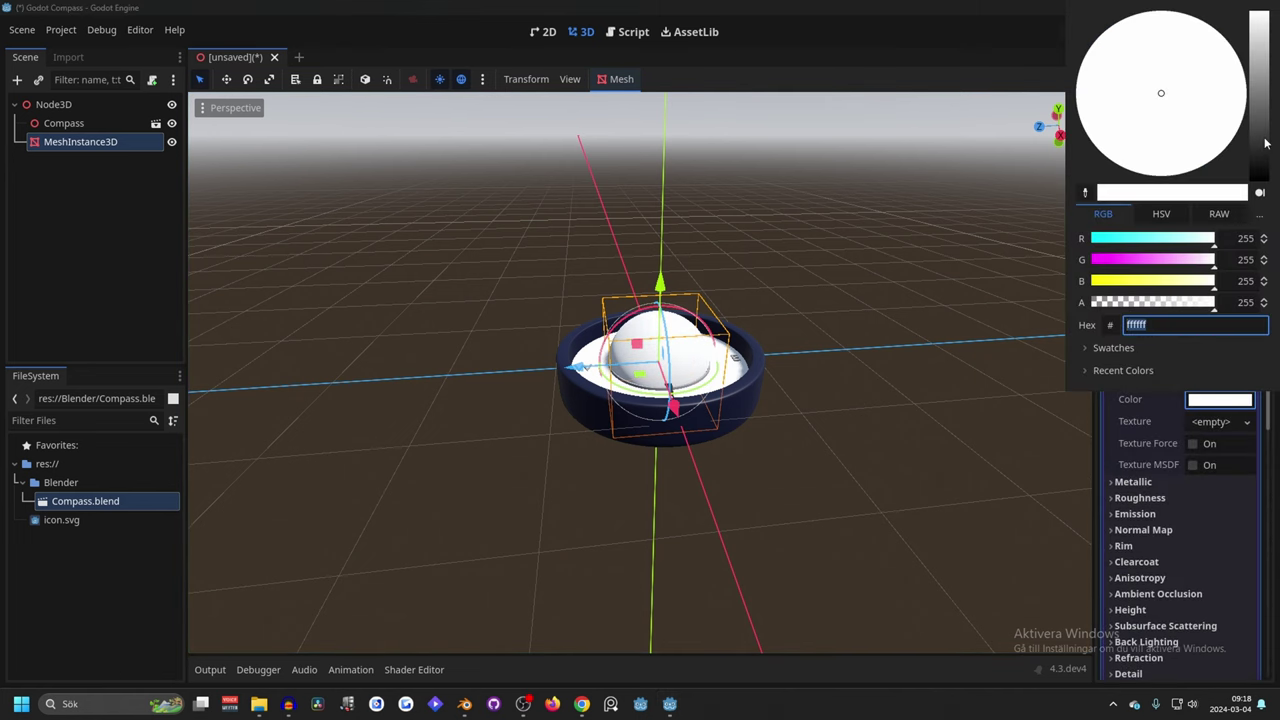
pyautogui.moveTo(1265, 140); pyautogui.dragTo(1262, 176)
pyautogui.click(1050, 380)
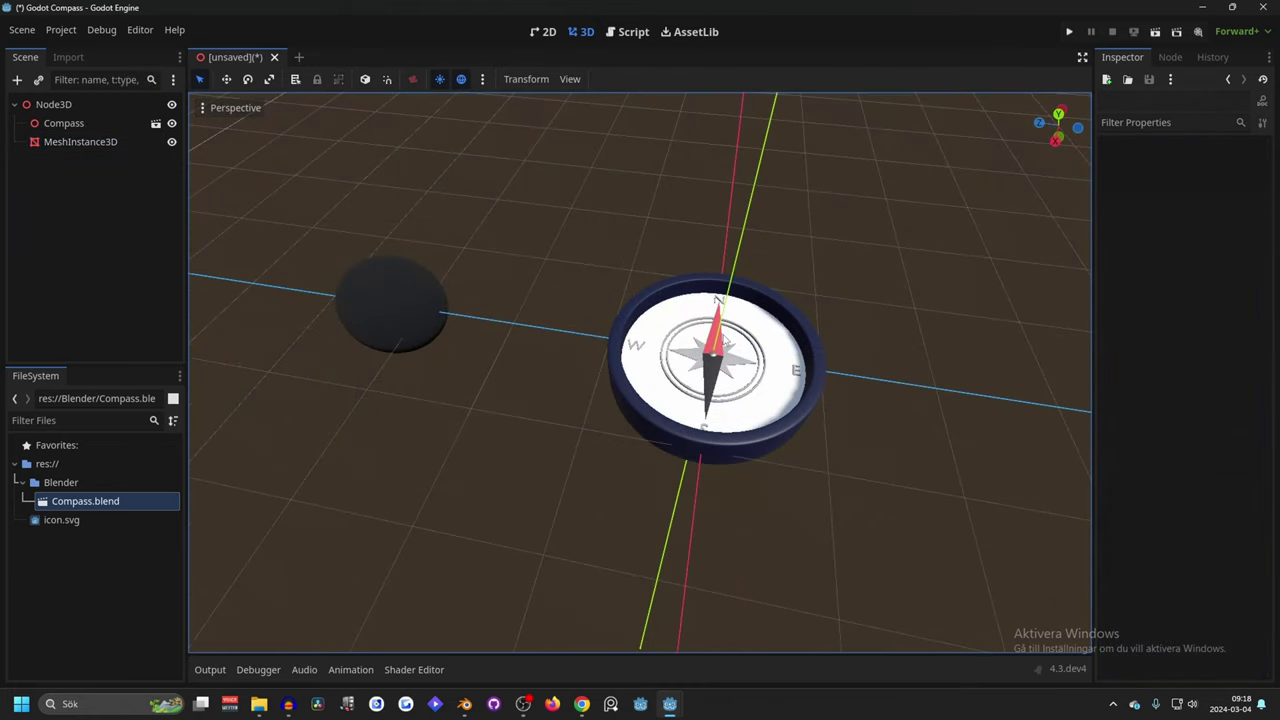
pyautogui.click(710, 288)
pyautogui.scroll(1, 710, 288)
pyautogui.scroll(5, 710, 288)
pyautogui.scroll(-4, 430, 370)
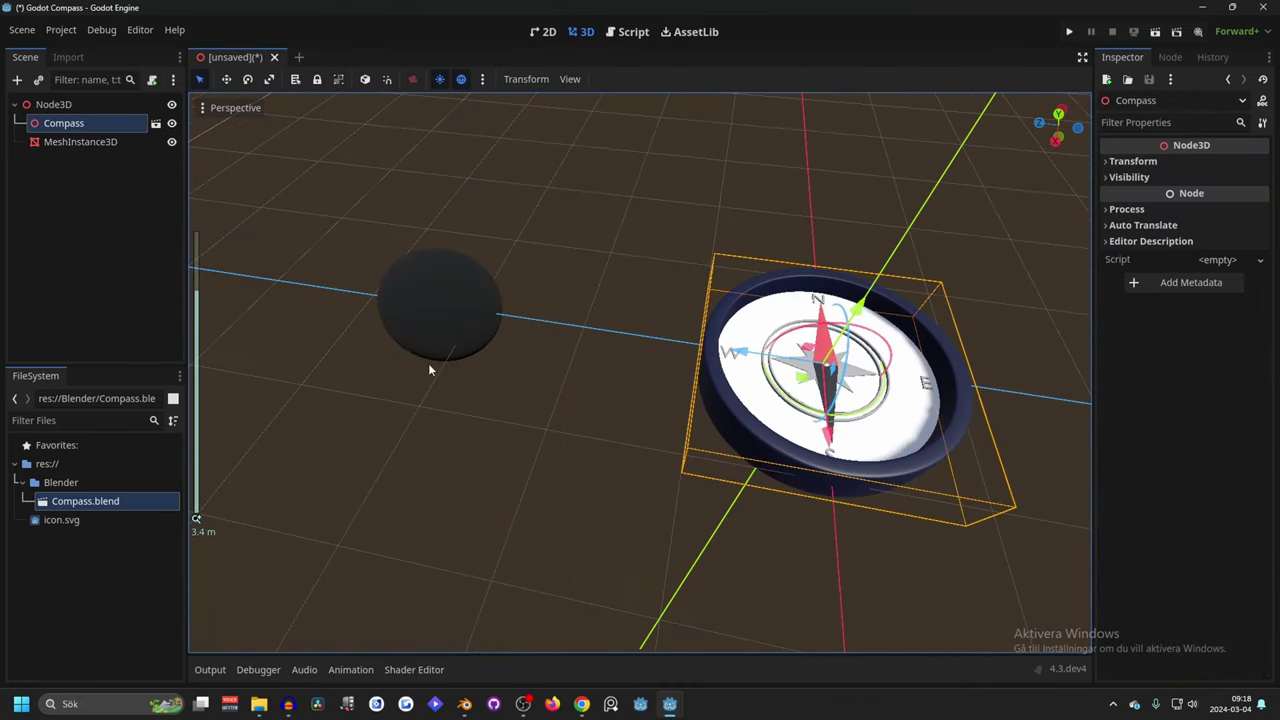
pyautogui.rightClick(78, 129)
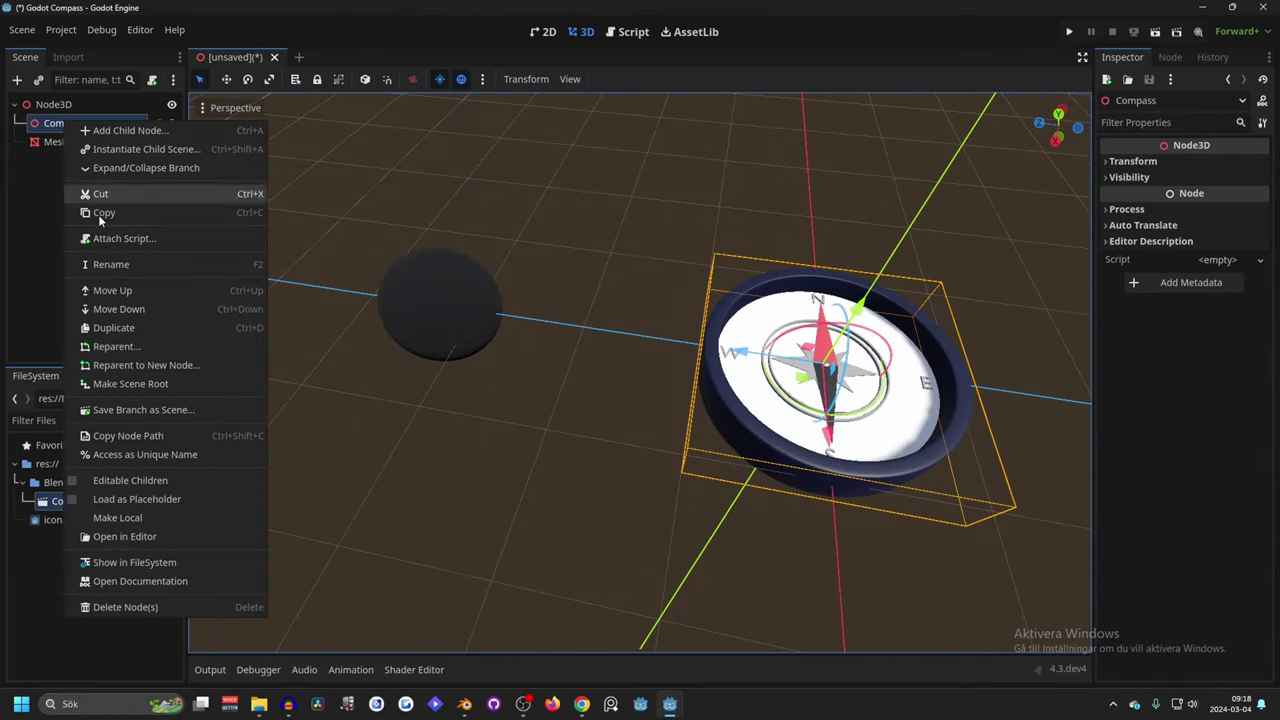
pyautogui.click(136, 481)
pyautogui.click(72, 158)
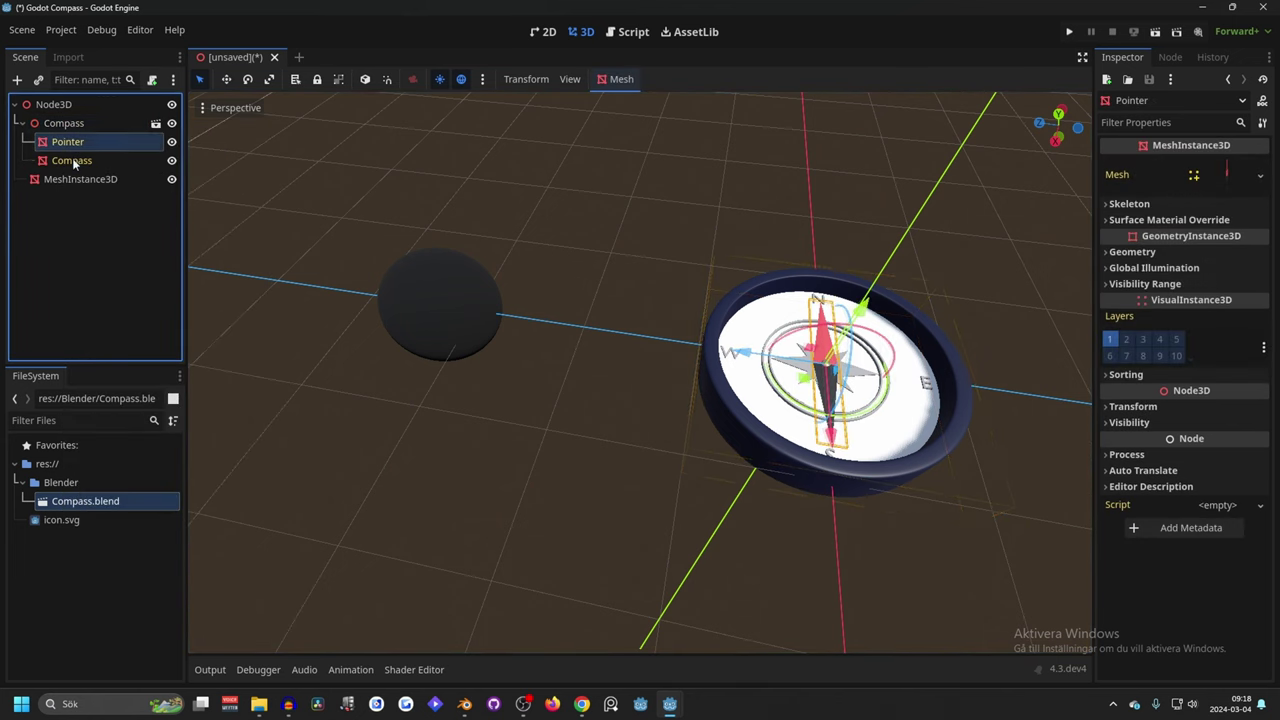
pyautogui.click(68, 142)
pyautogui.click(69, 162)
pyautogui.moveTo(640, 400); pyautogui.dragTo(530, 380, button='middle')
pyautogui.moveTo(669, 386)
pyautogui.mouseDown()
pyautogui.moveTo(880, 442)
pyautogui.moveTo(669, 386)
pyautogui.mouseUp()
pyautogui.click(68, 142)
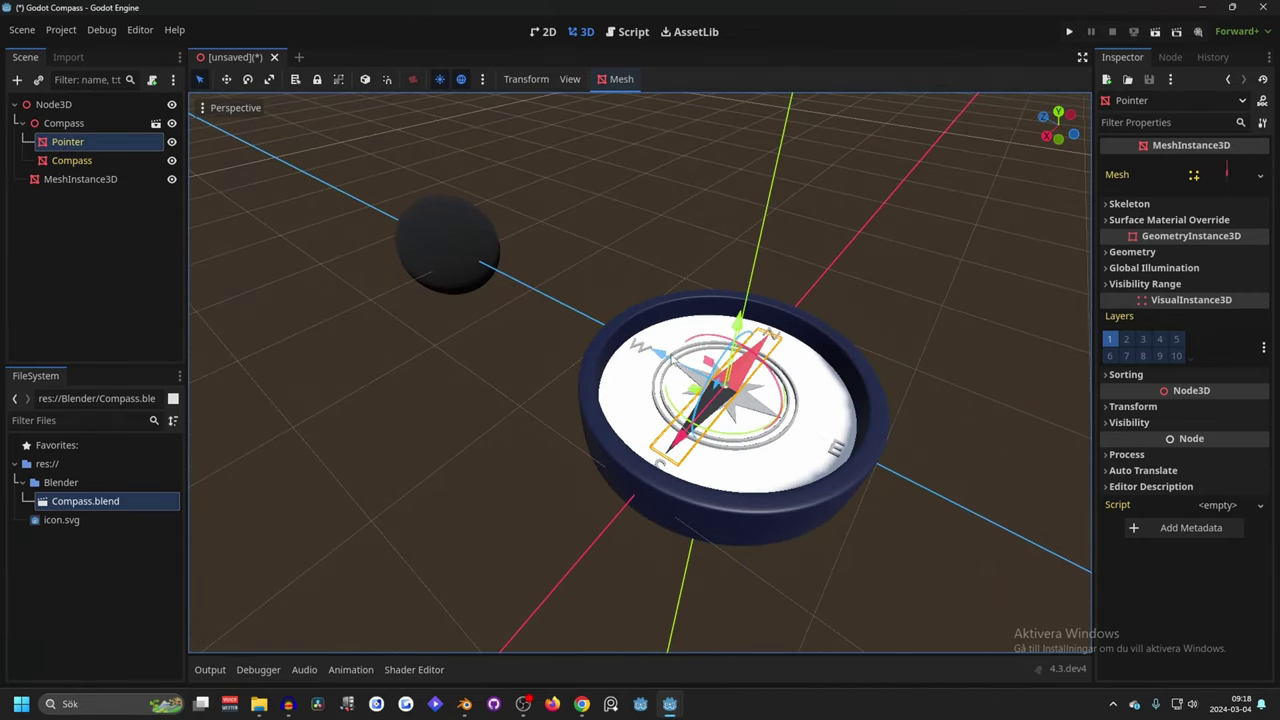
pyautogui.moveTo(665, 357); pyautogui.dragTo(570, 365, button='middle')
# Step: Attach a new script named Compass.gd to the scene's root node
pyautogui.click(40, 106)
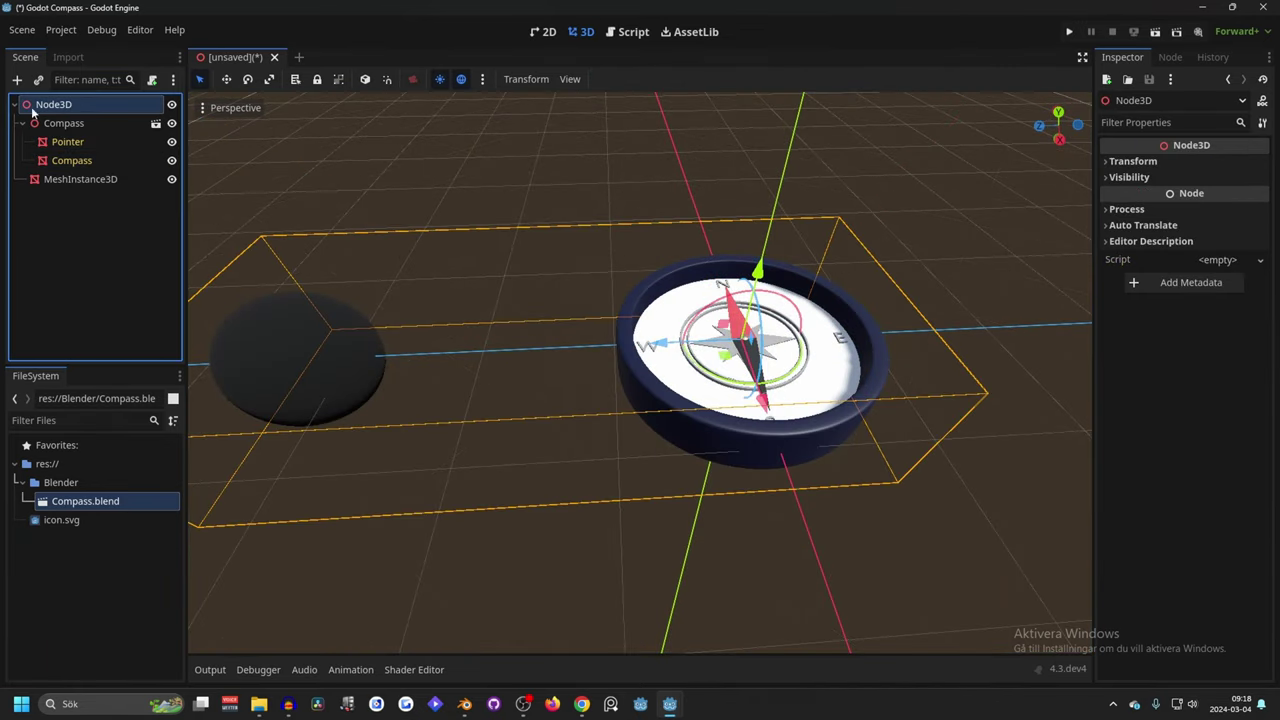
pyautogui.click(151, 81)
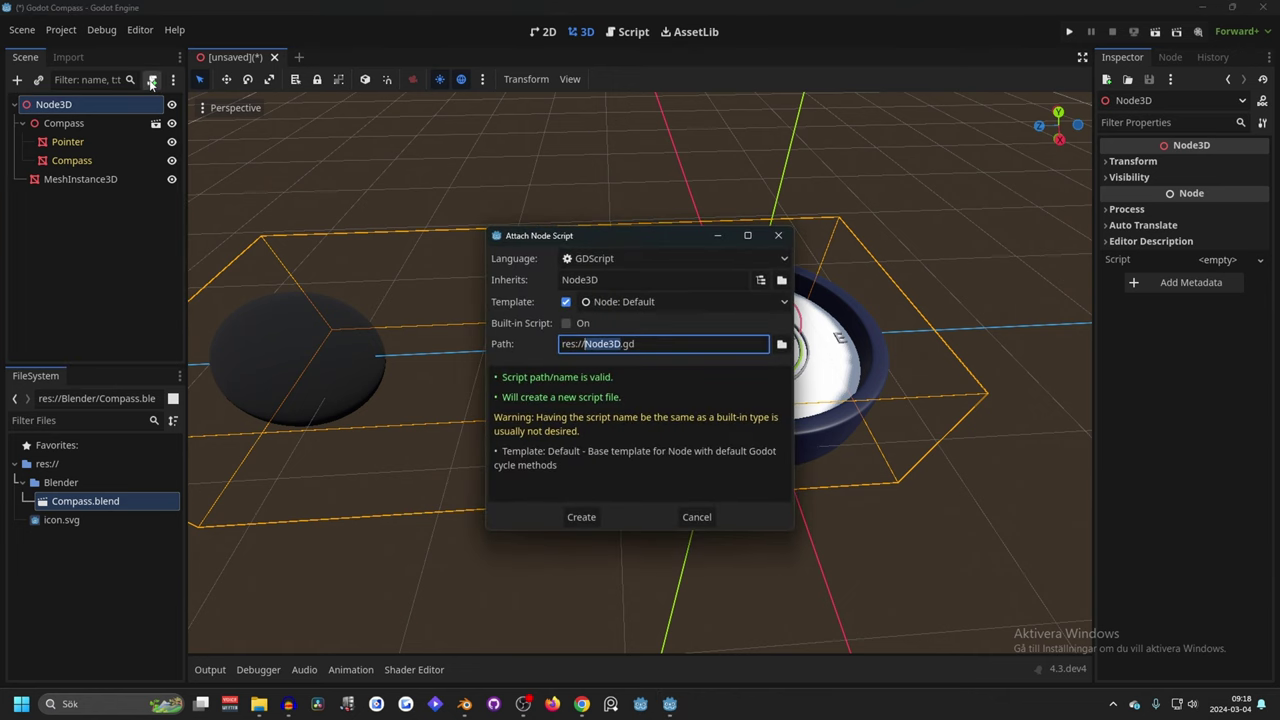
pyautogui.write('Com')
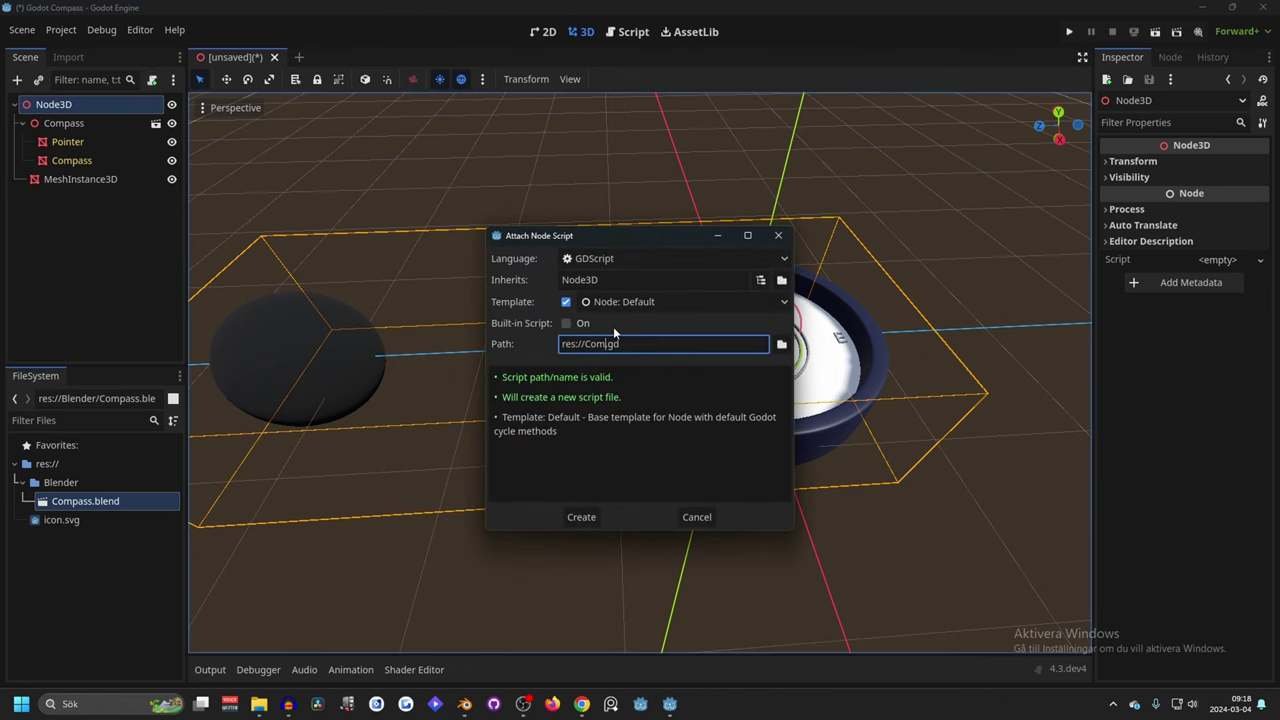
pyautogui.write('pass')
pyautogui.press('Return')
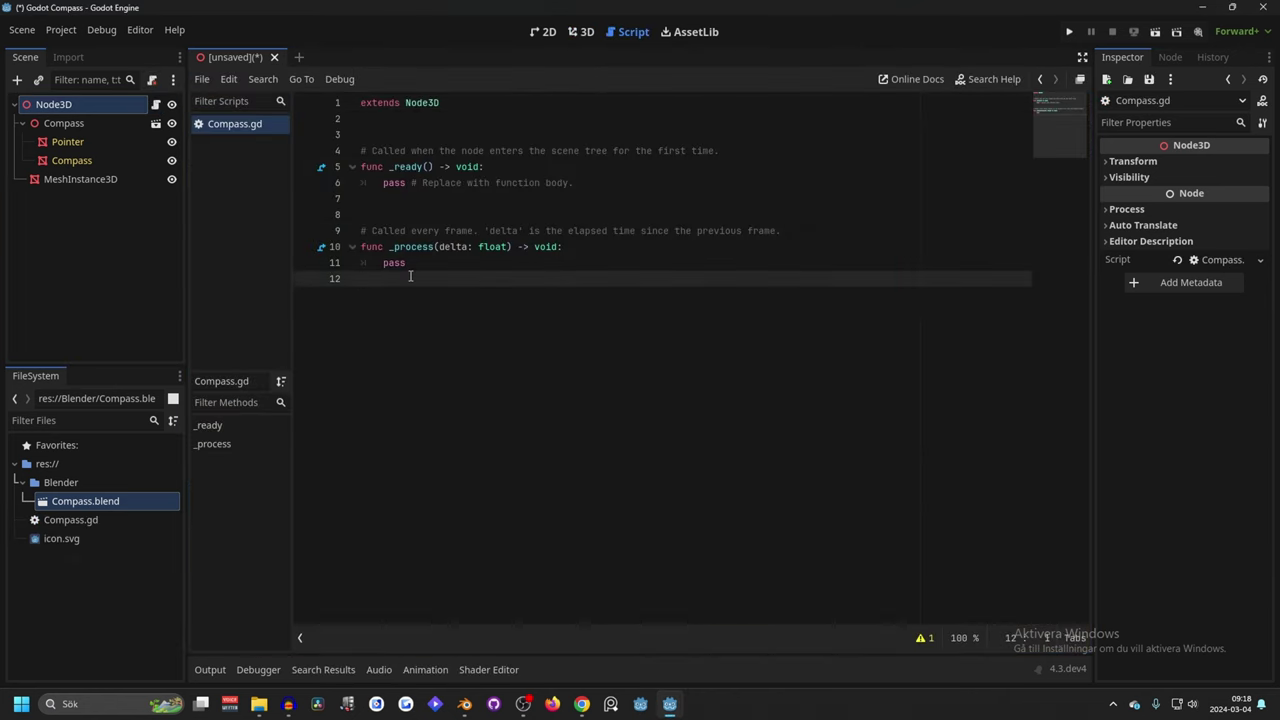
# Step: Rename the MeshInstance3D sphere node to 'Target'
pyautogui.doubleClick(64, 181)
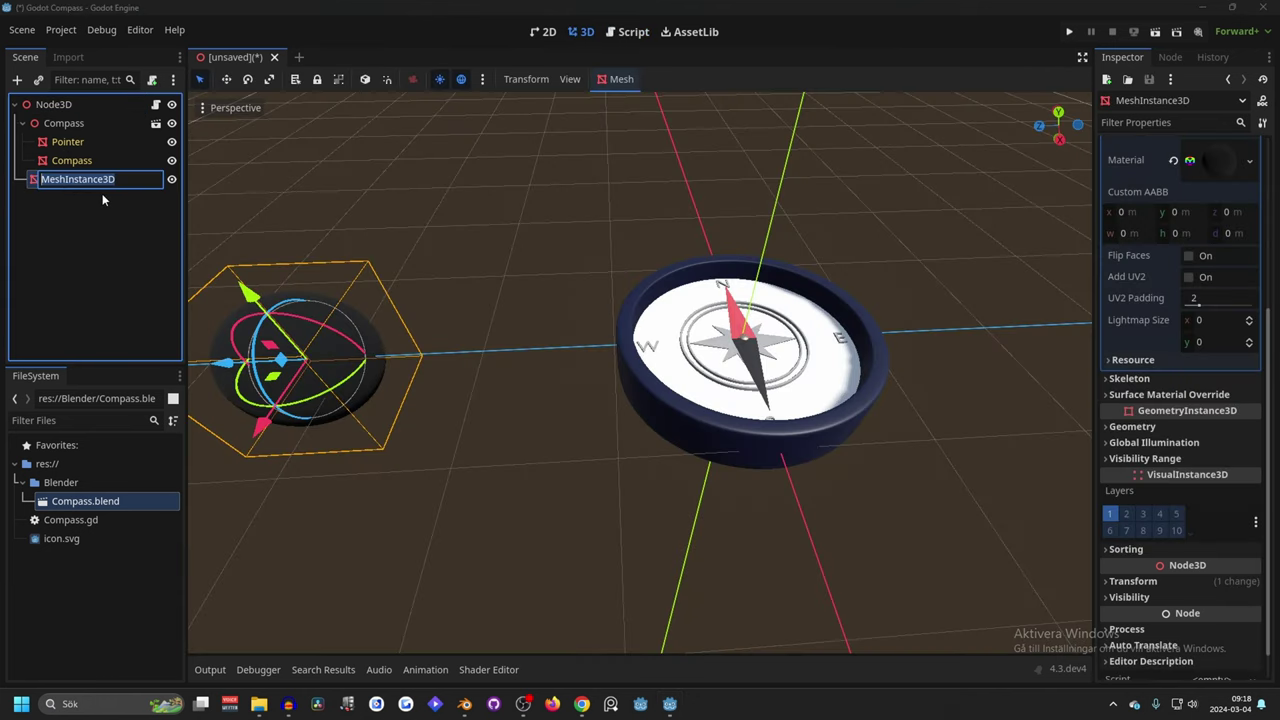
pyautogui.write('Target')
pyautogui.press('Return')
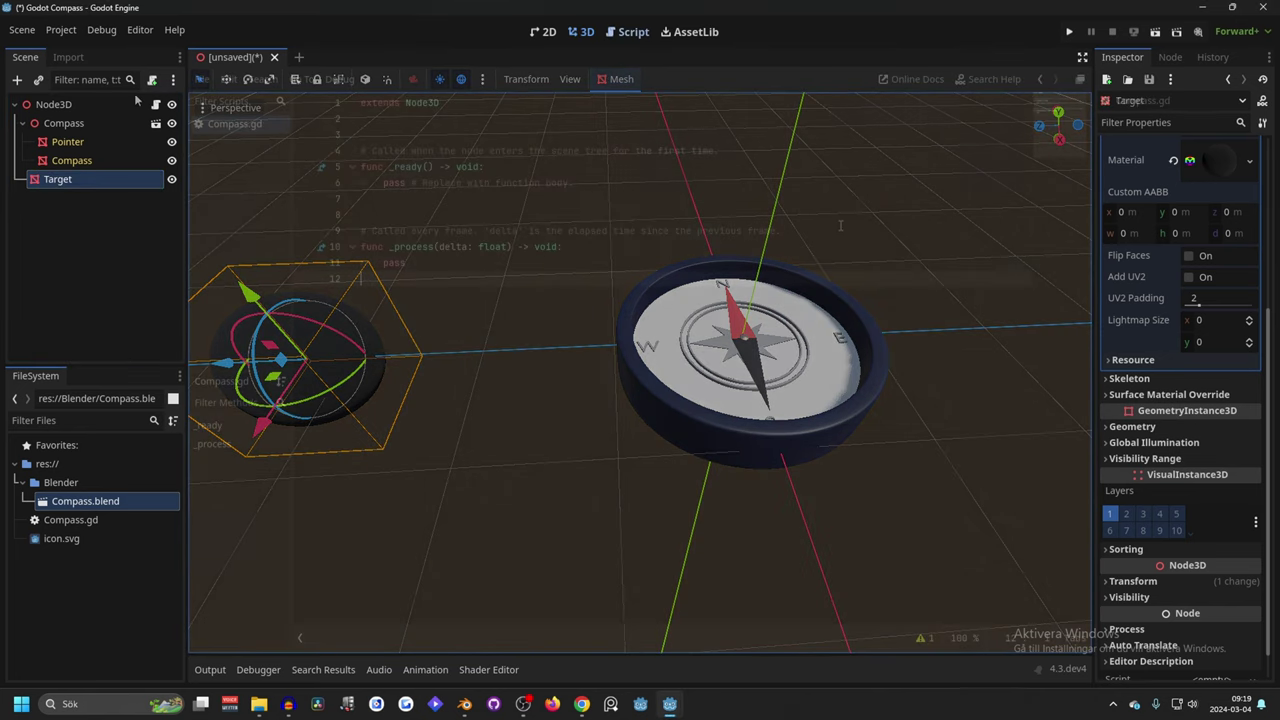
pyautogui.moveTo(363, 135); pyautogui.dragTo(363, 151)
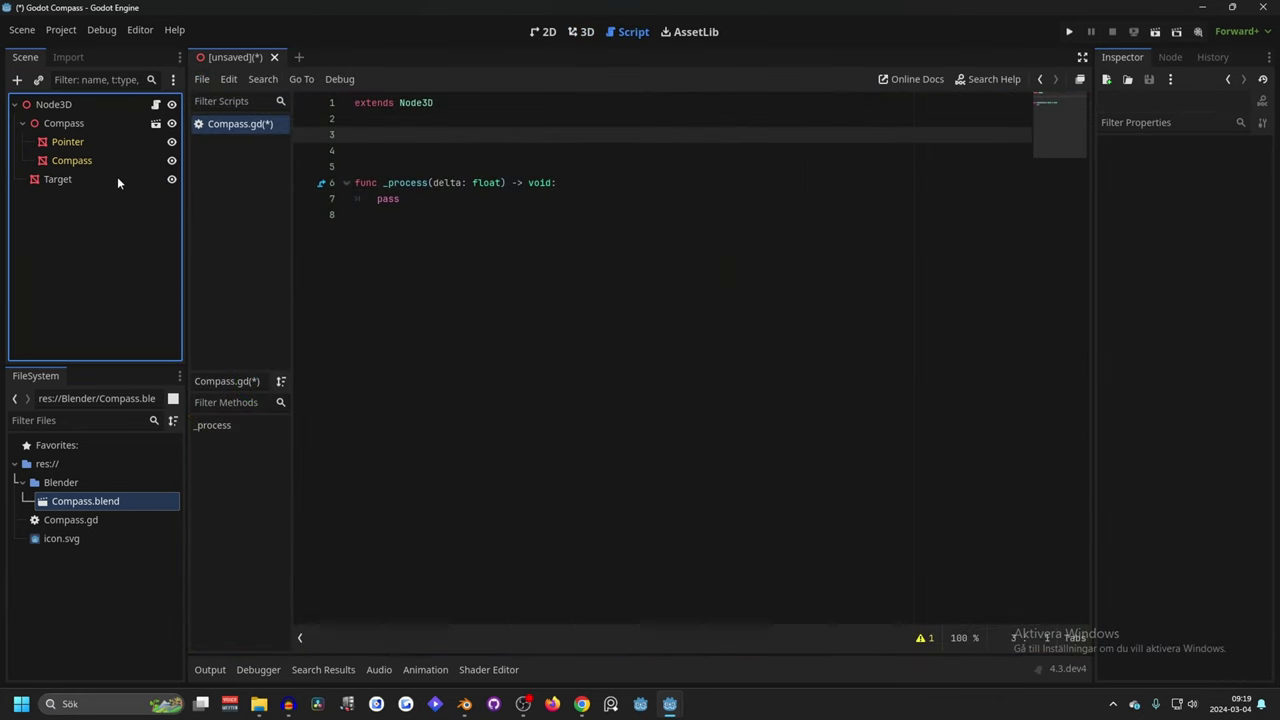
pyautogui.moveTo(115, 176); pyautogui.dragTo(352, 140)
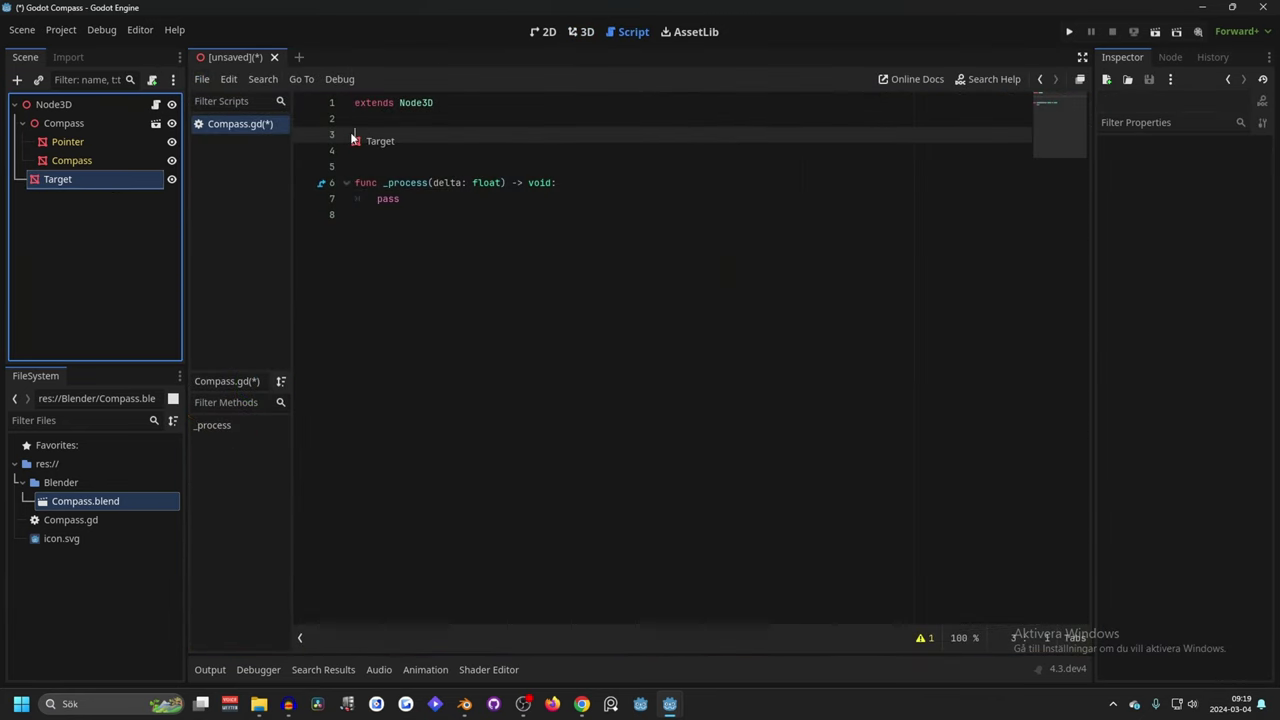
pyautogui.press('Return')
pyautogui.click(68, 145)
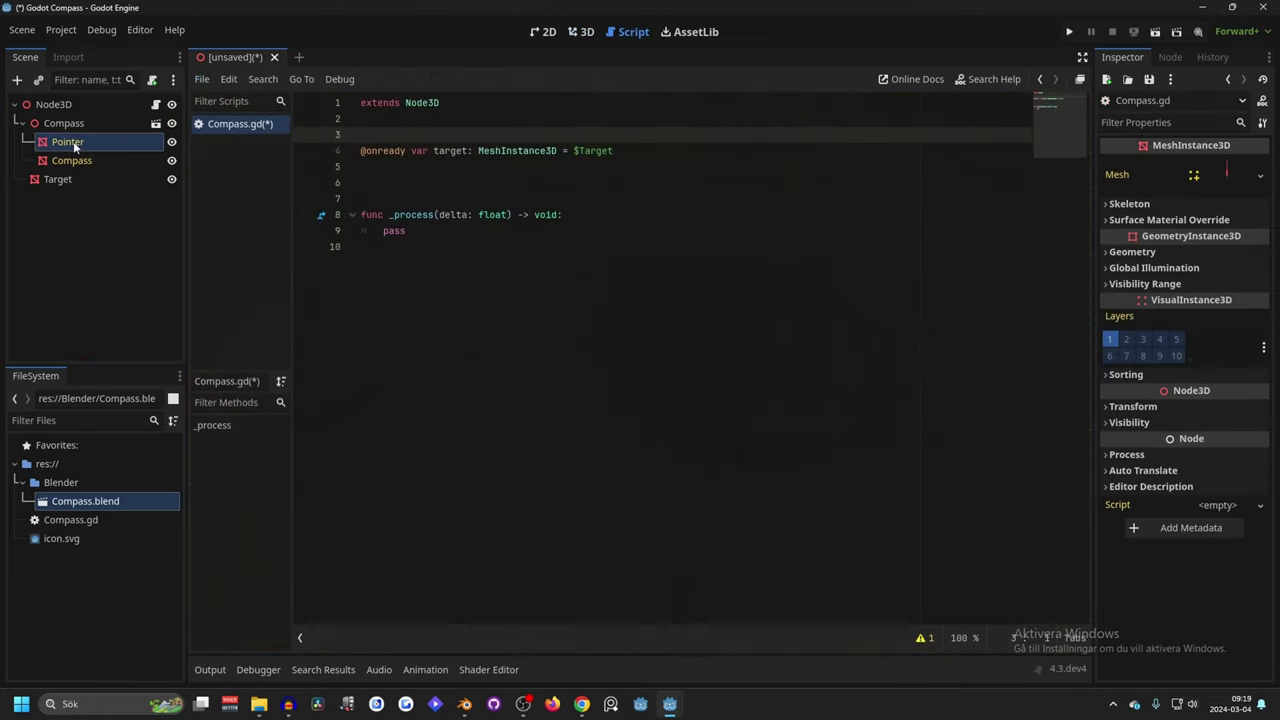
pyautogui.moveTo(68, 145); pyautogui.dragTo(376, 139)
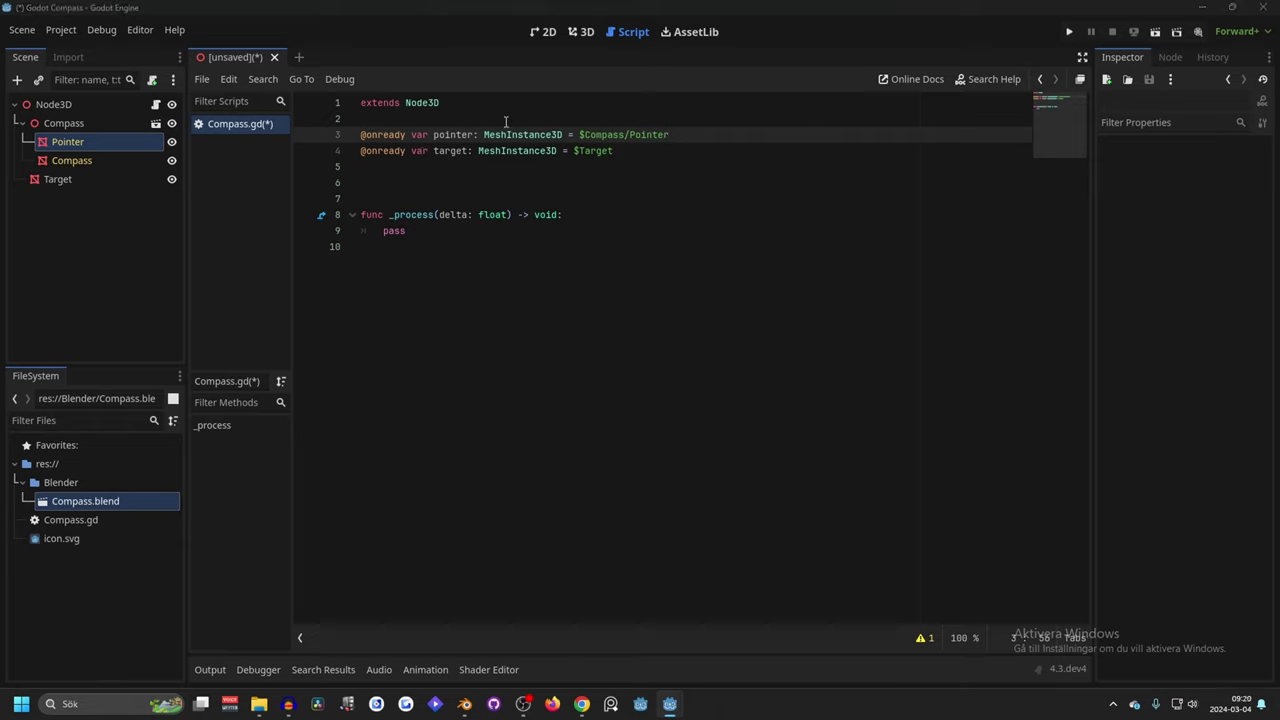
# Step: Replace the pass in _process with the pasted atan2 pointer-rotation code
pyautogui.click(582, 31)
pyautogui.scroll(2, 735, 280)
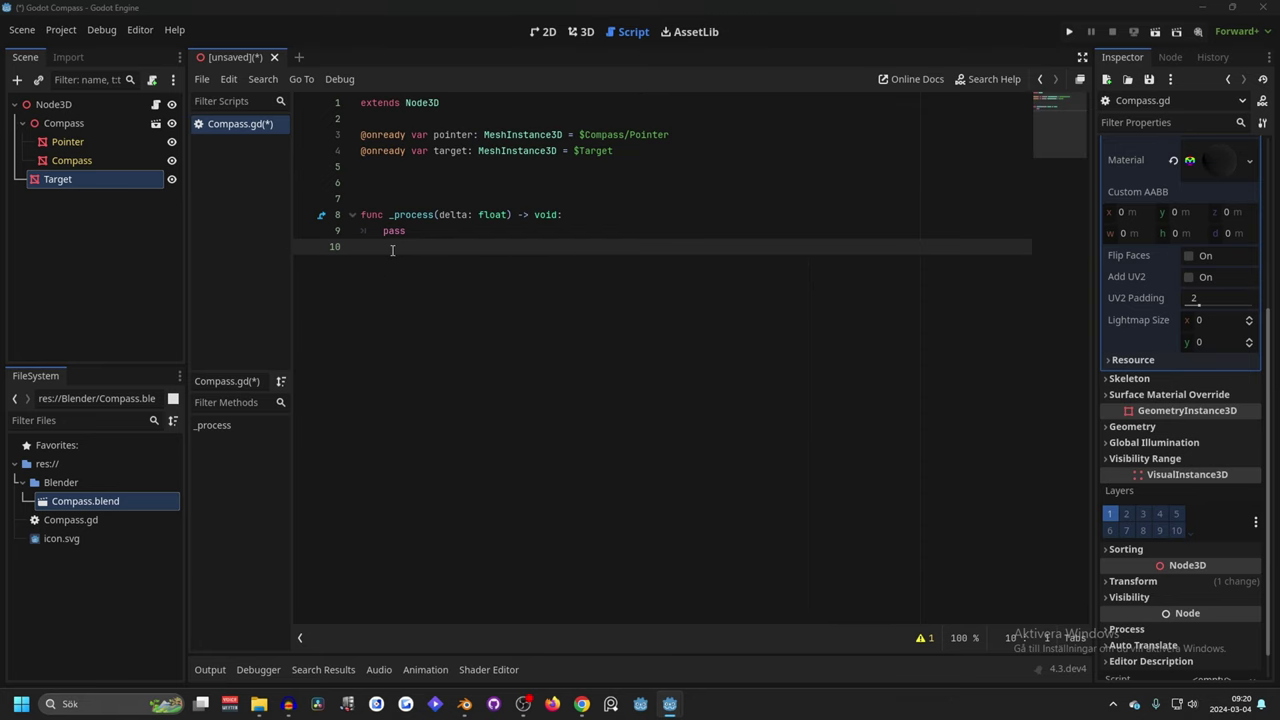
pyautogui.moveTo(392, 250); pyautogui.dragTo(362, 230)
pyautogui.hotkey('ctrl', 'v')
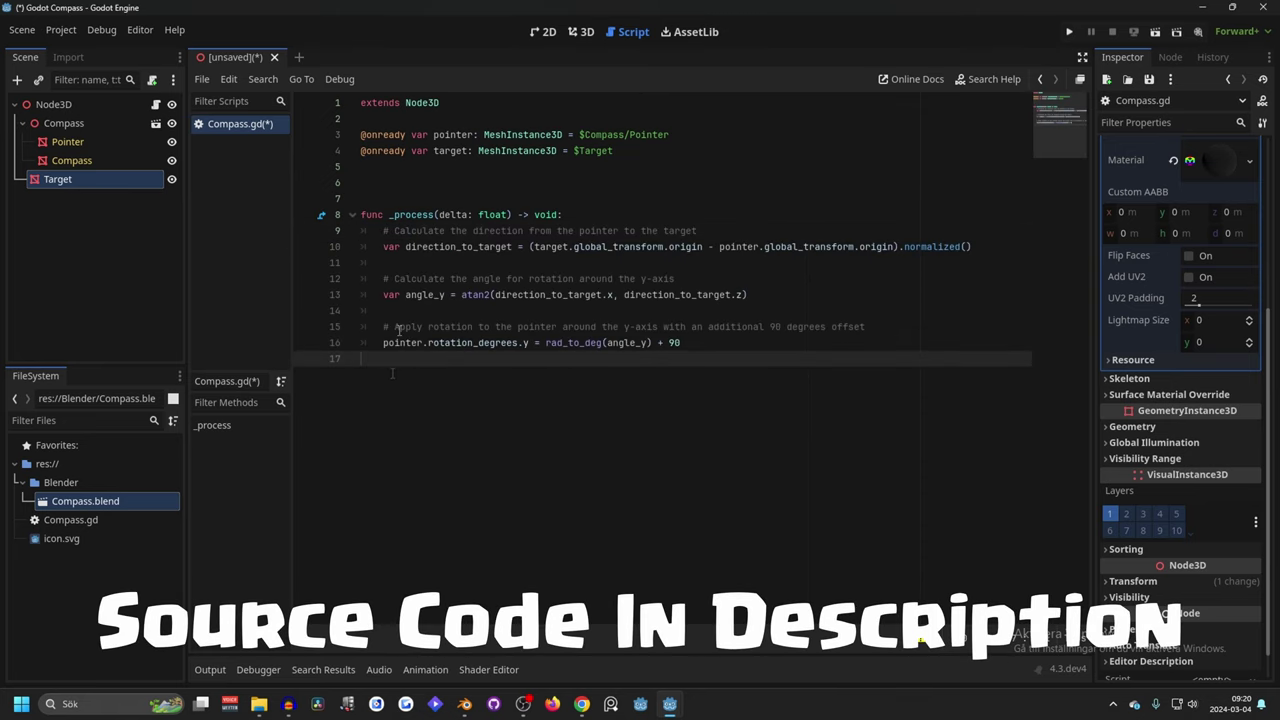
# Step: Save the scene as compass.tscn
pyautogui.hotkey('ctrl', 's')
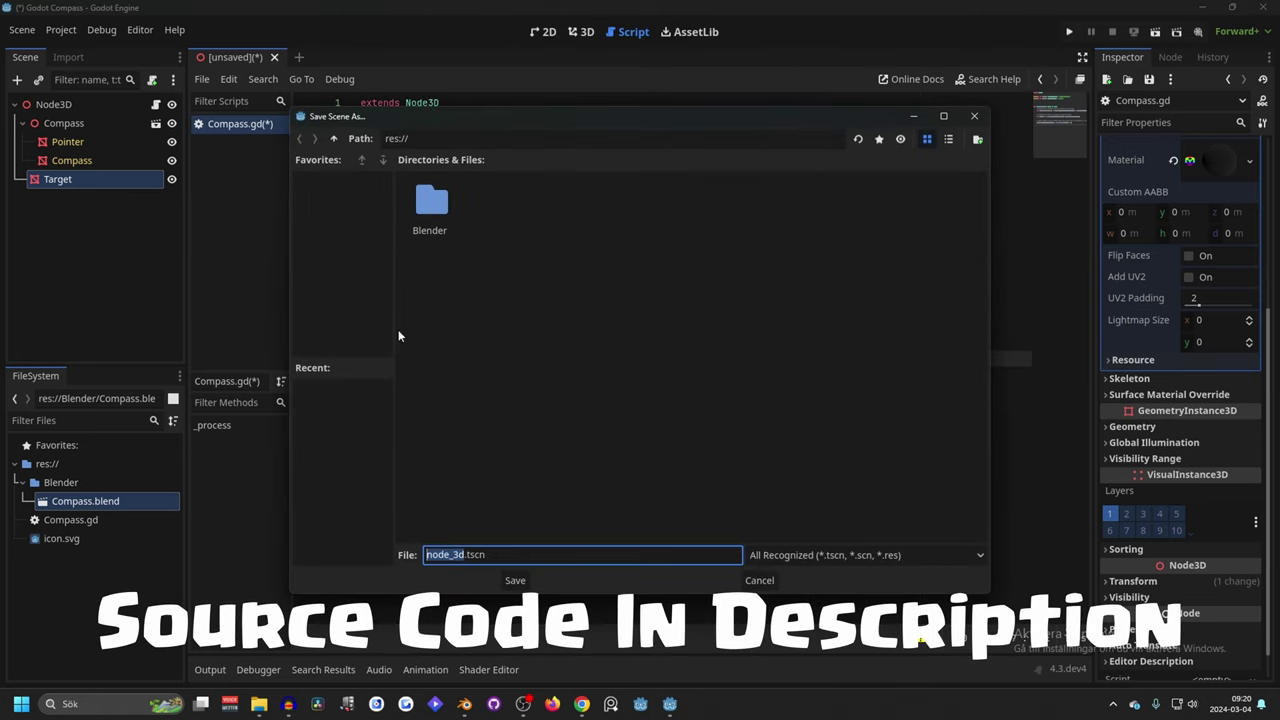
pyautogui.write('compass')
pyautogui.press('Return')
pyautogui.click(579, 32)
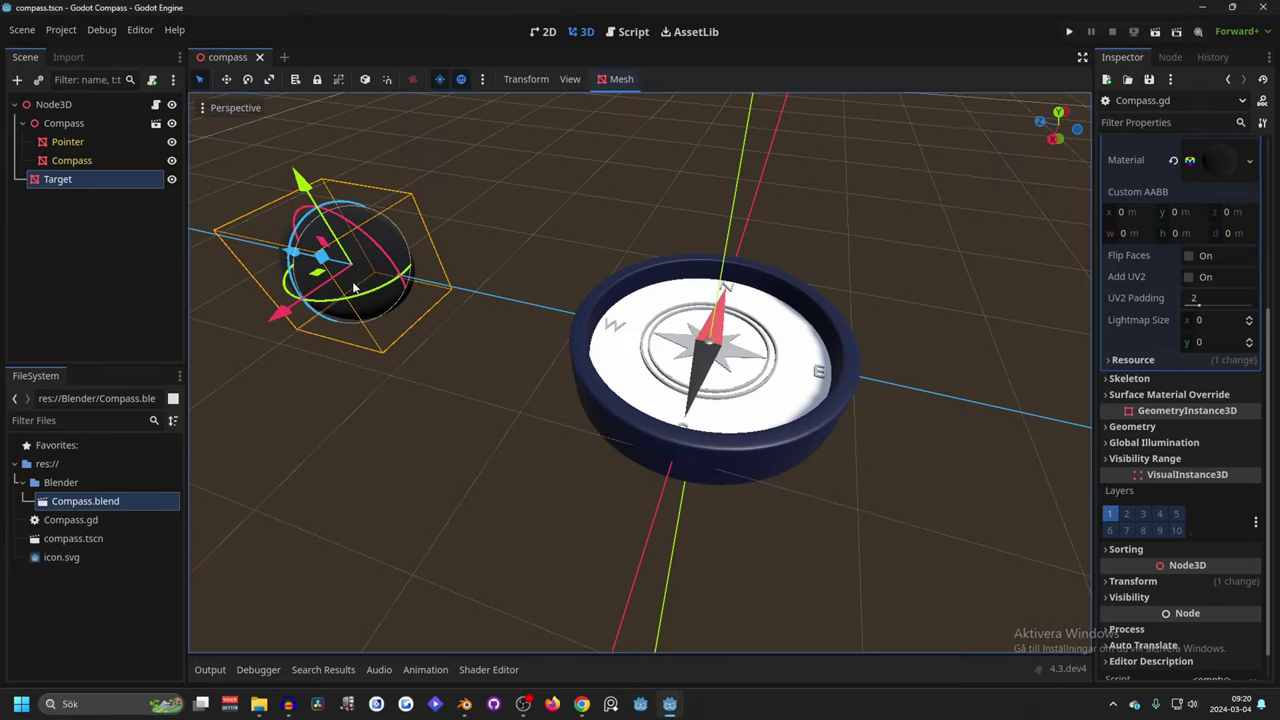
# Step: Try moving the Target sphere toward the compass, then undo the move
pyautogui.moveTo(328, 276); pyautogui.dragTo(699, 428)
pyautogui.moveTo(699, 428); pyautogui.dragTo(486, 277, button='middle')
pyautogui.hotkey('ctrl', 'z')
pyautogui.scroll(2, 486, 277)
pyautogui.click(156, 104)
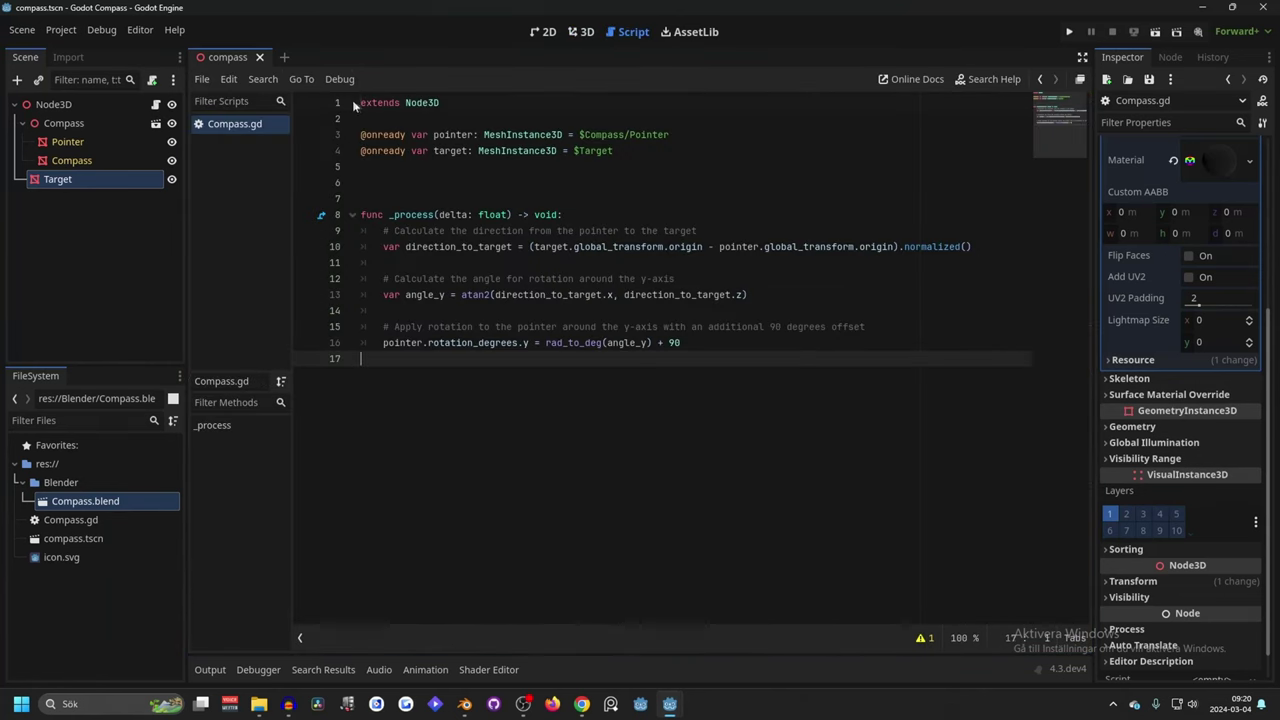
pyautogui.press('Return')
pyautogui.press('Up')
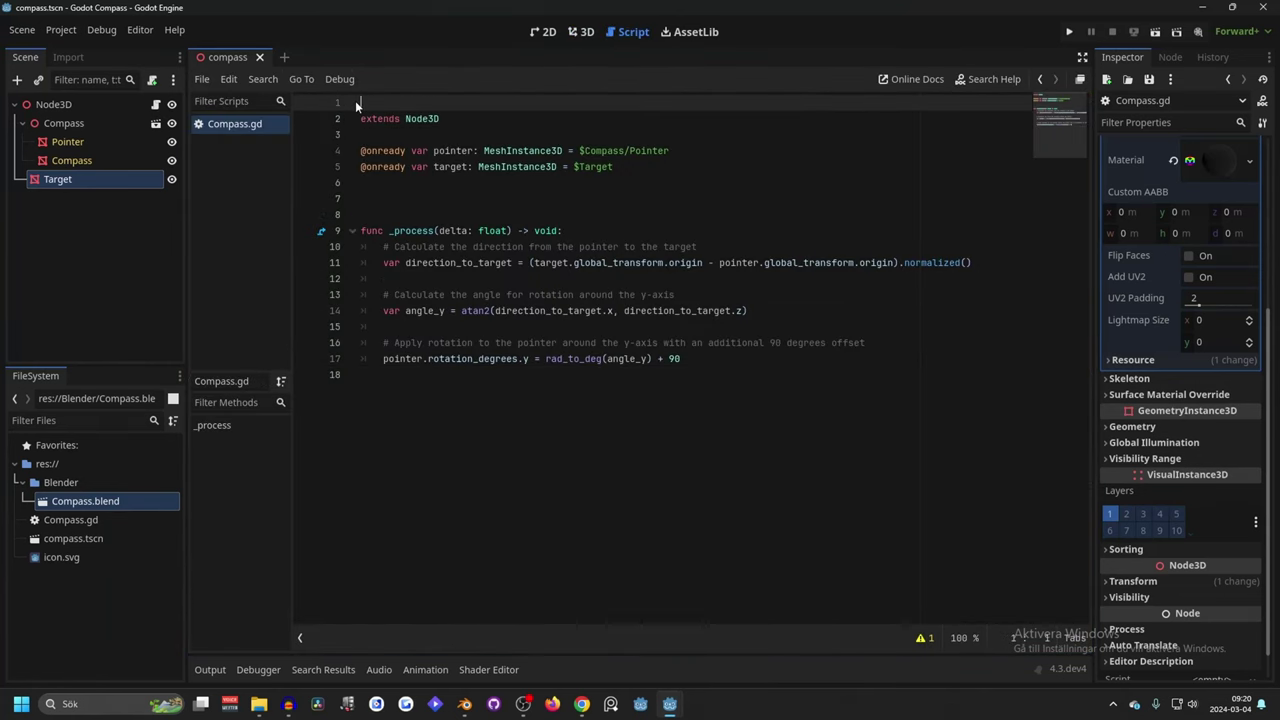
pyautogui.write('@')
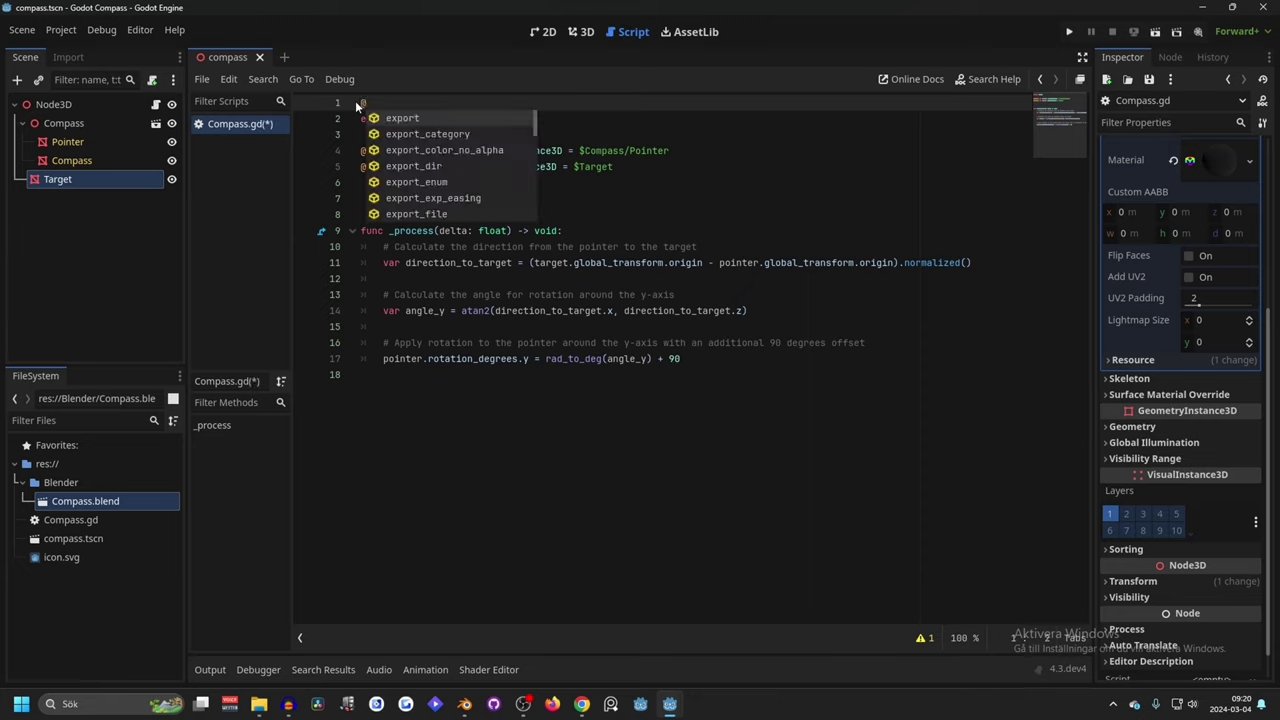
pyautogui.write('tool')
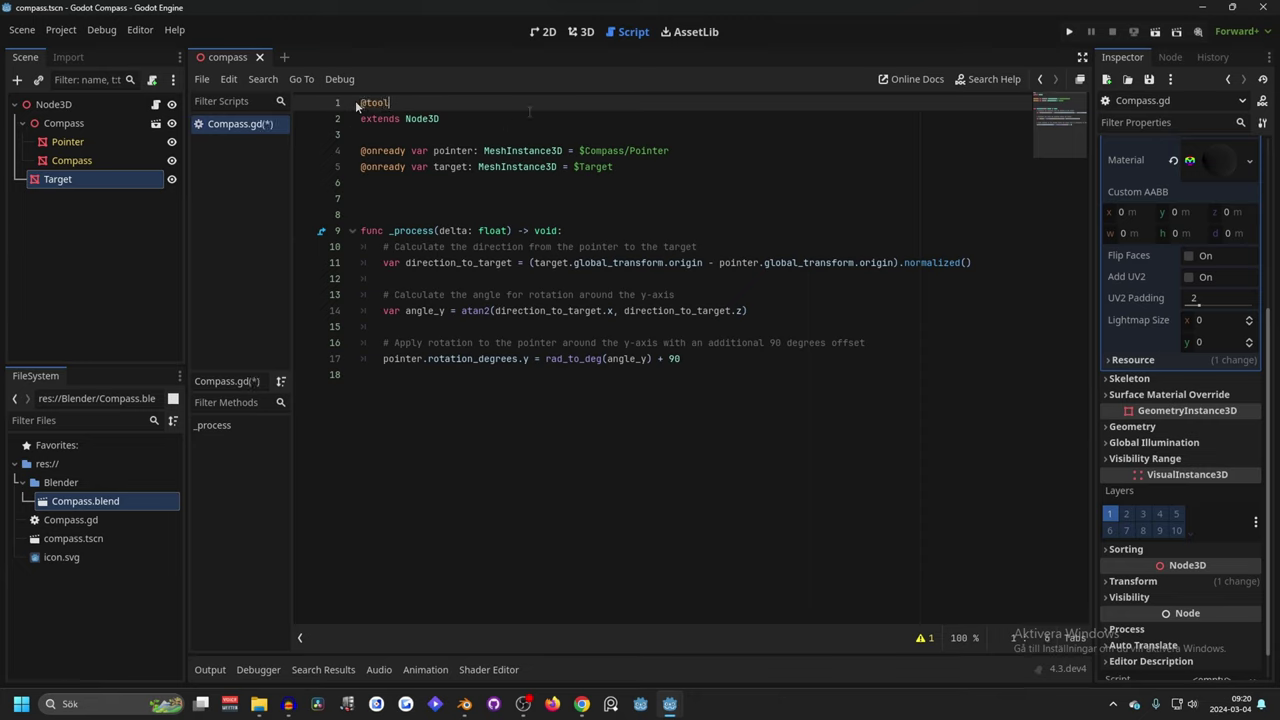
pyautogui.hotkey('ctrl', 's')
# Step: Move Target above the compass, save and close the scene, reopen compass.tscn, and move Target right
pyautogui.click(581, 31)
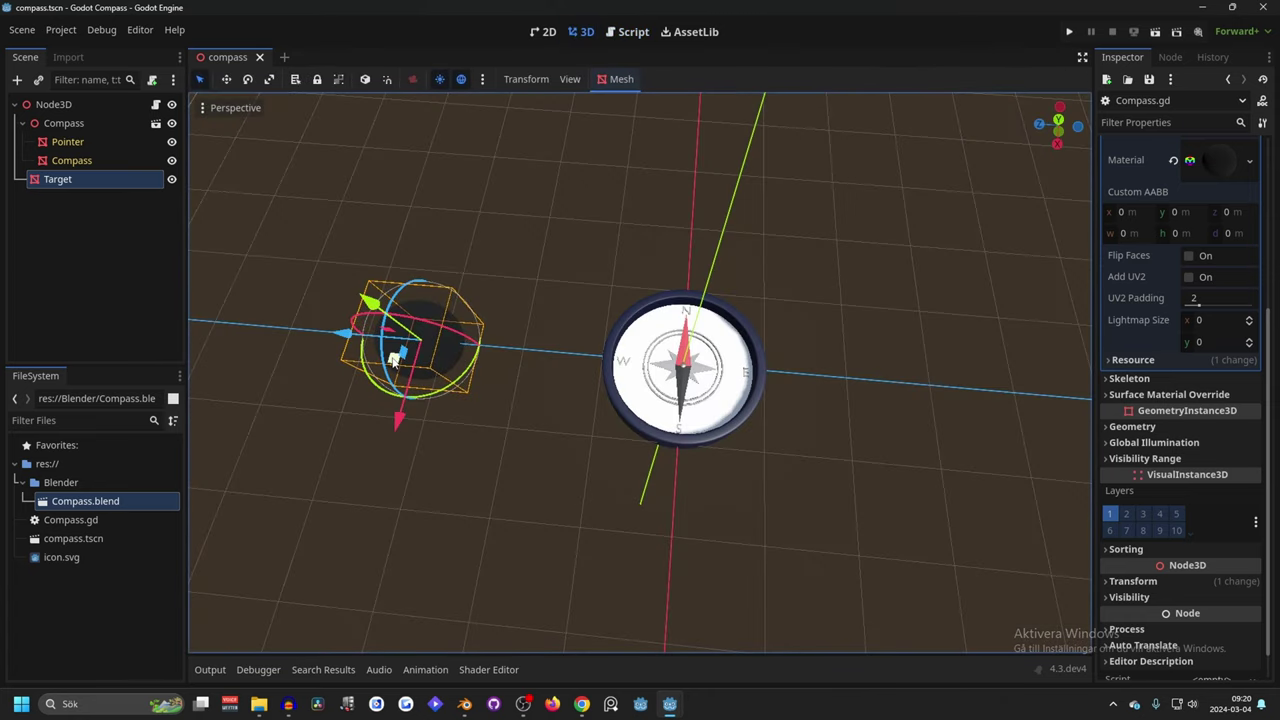
pyautogui.moveTo(395, 362); pyautogui.dragTo(541, 257)
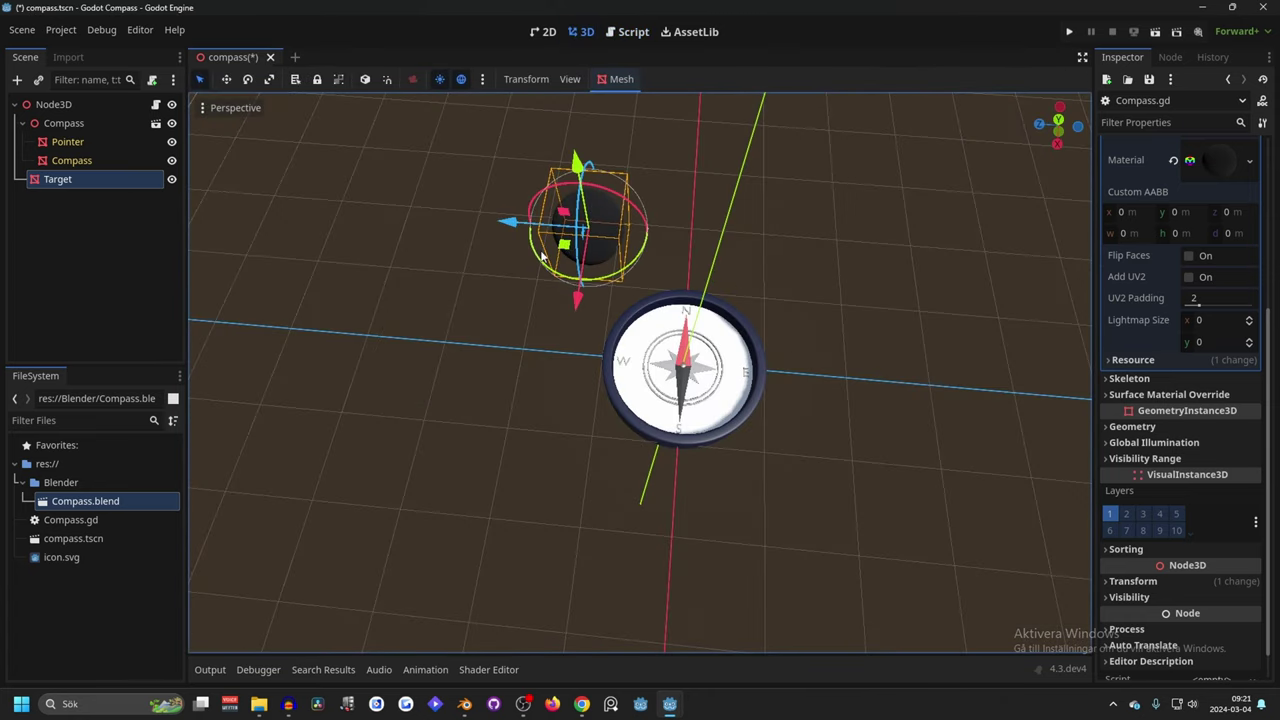
pyautogui.click(270, 58)
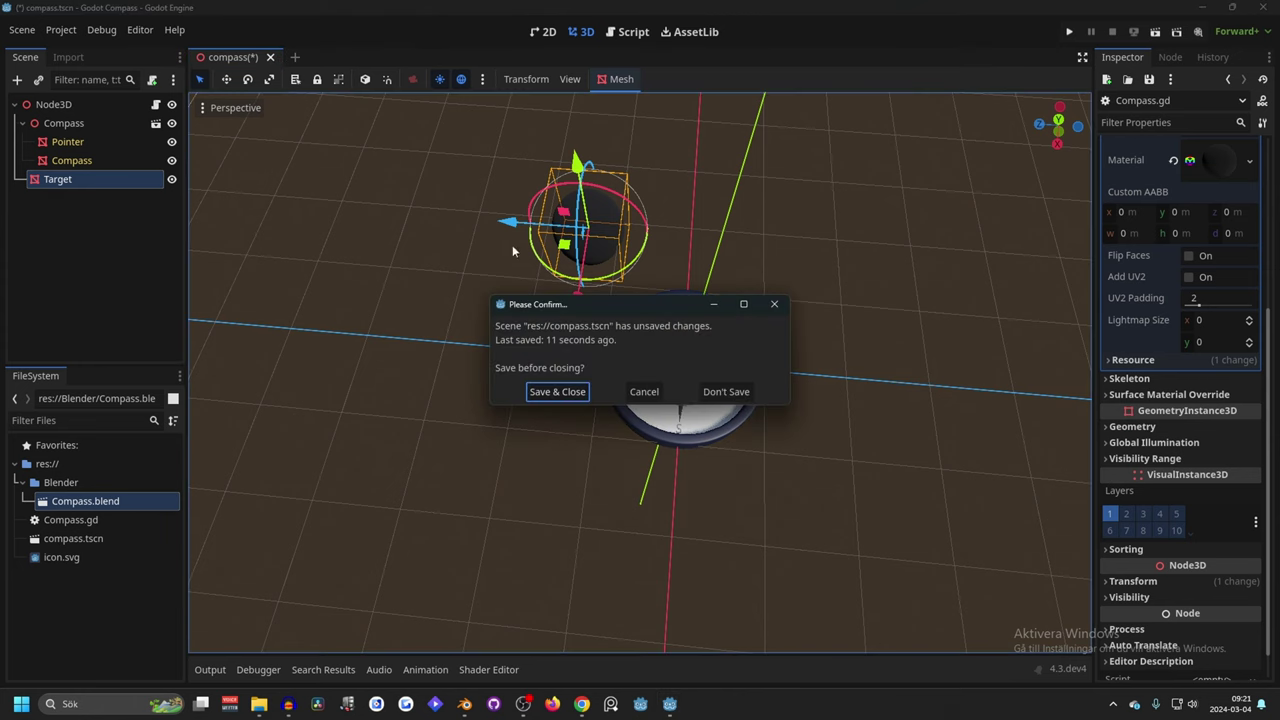
pyautogui.click(551, 392)
pyautogui.doubleClick(73, 538)
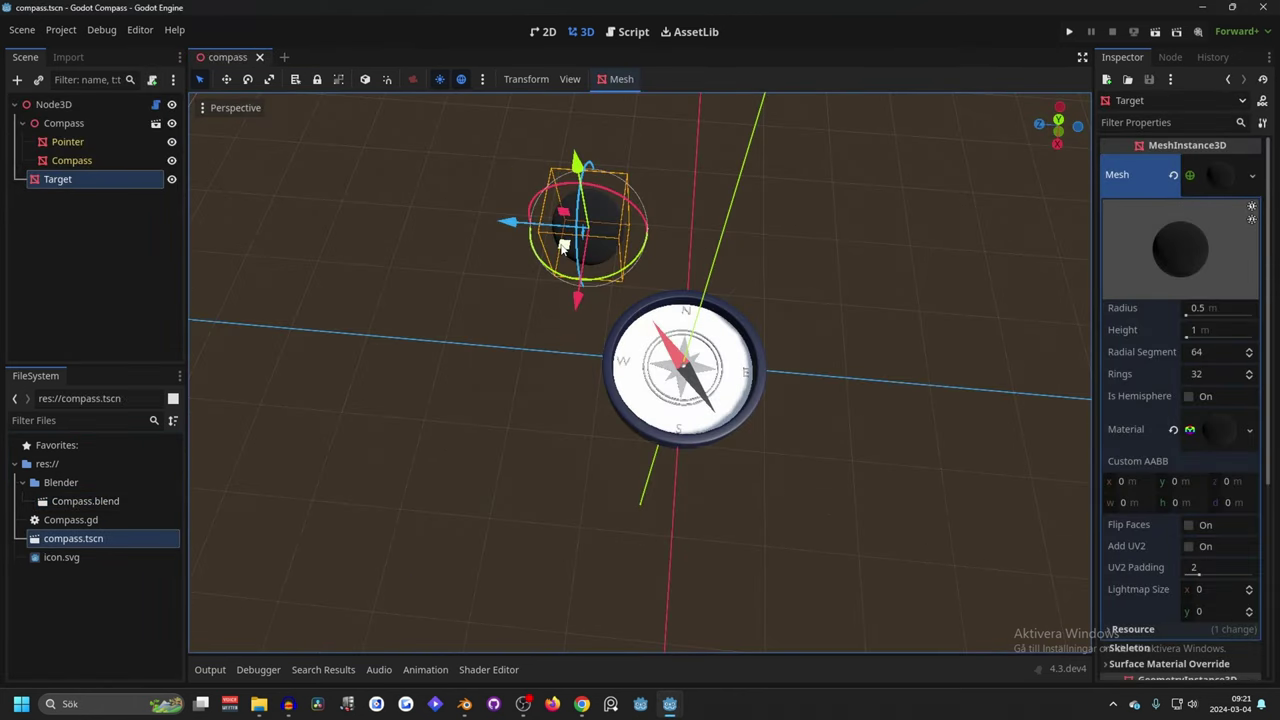
pyautogui.moveTo(563, 248); pyautogui.dragTo(750, 270)
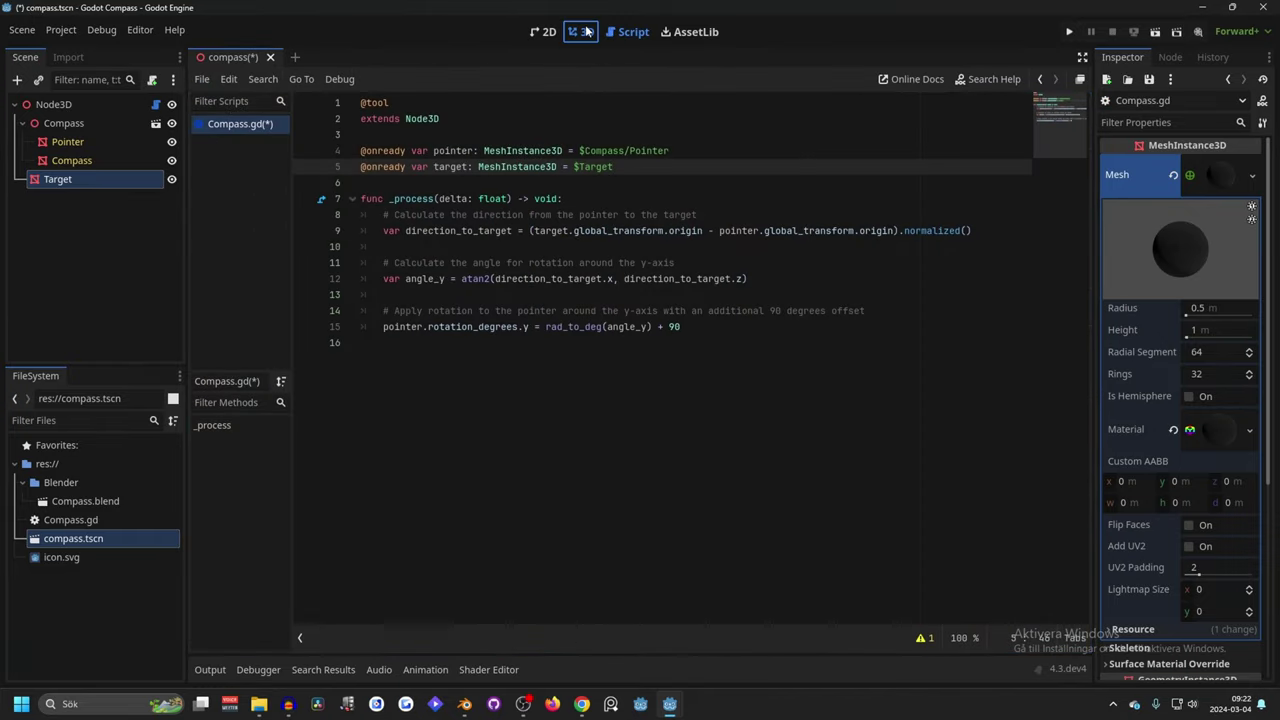
# Step: Check the +90 offset on line 15, then select the Compass node and start rotating it with R
pyautogui.click(584, 32)
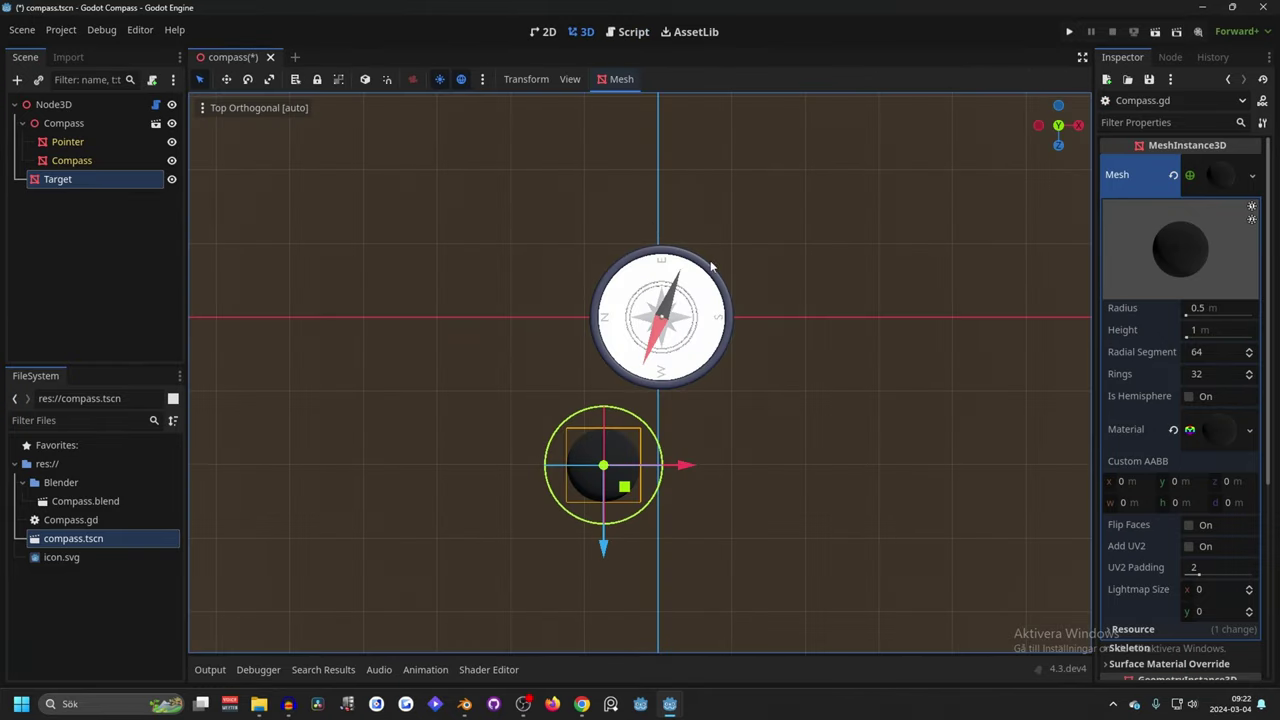
pyautogui.click(155, 106)
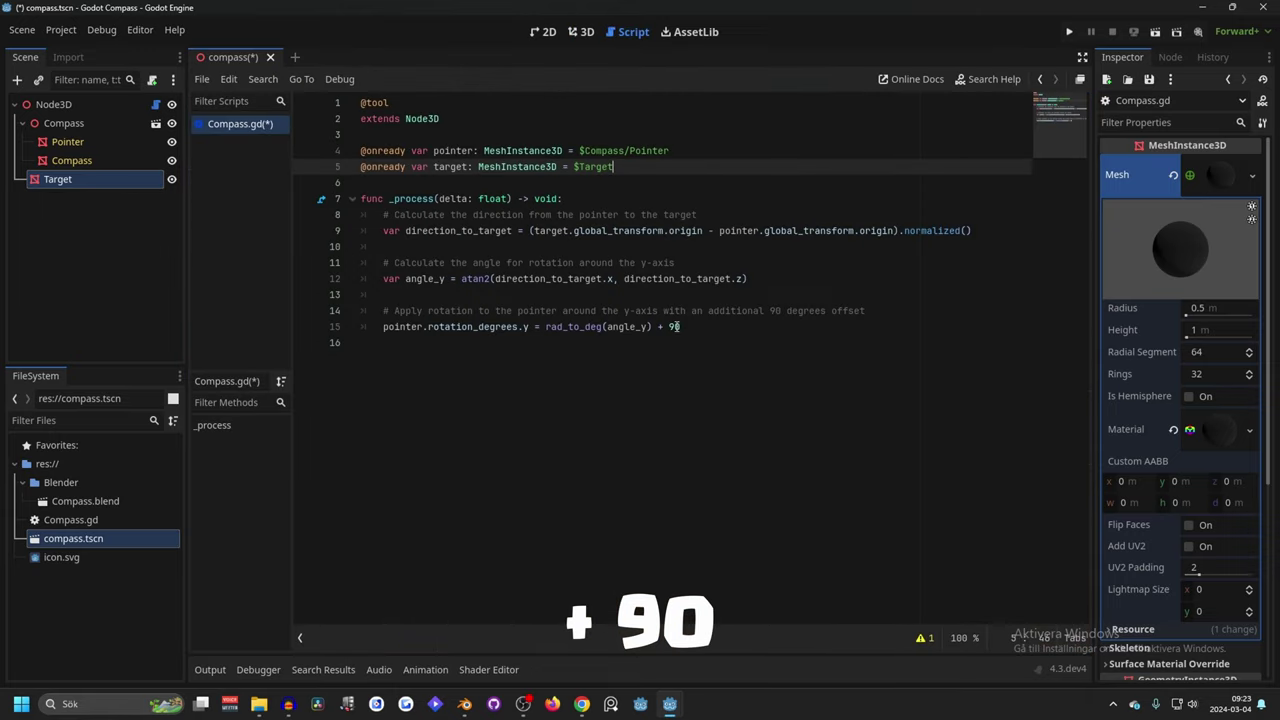
pyautogui.click(674, 326)
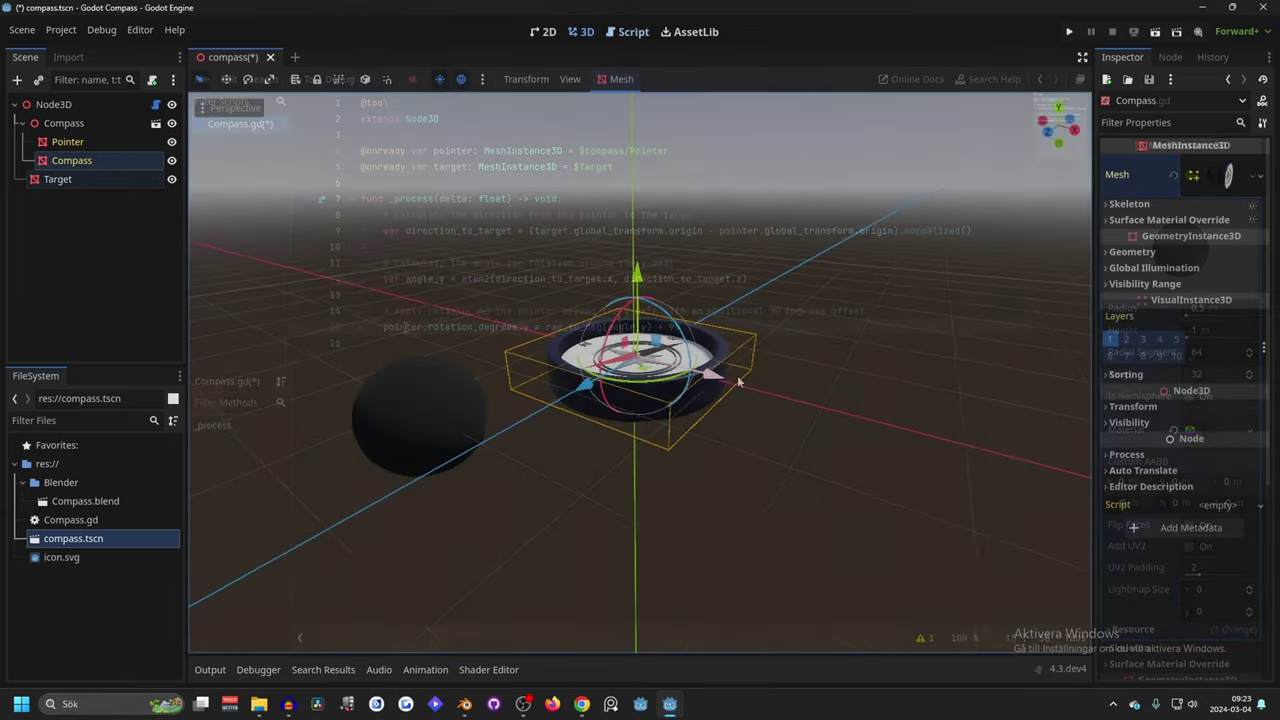
pyautogui.scroll(3, 798, 366)
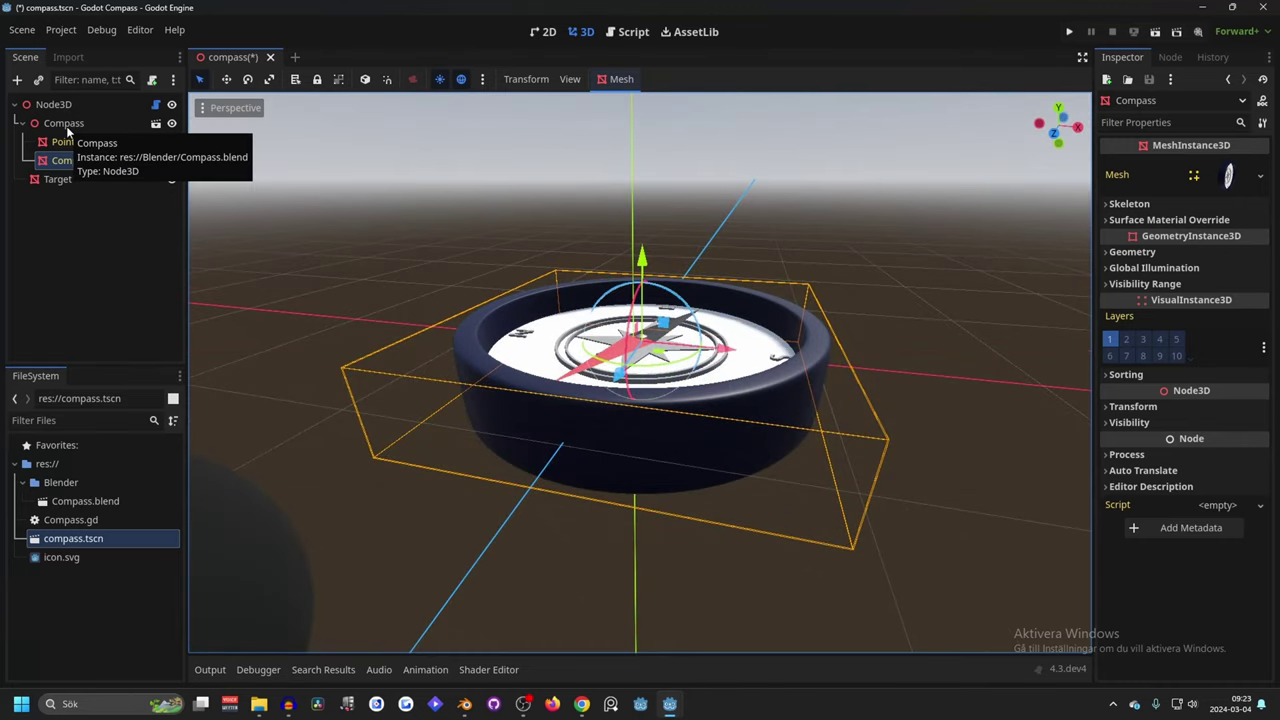
pyautogui.click(66, 125)
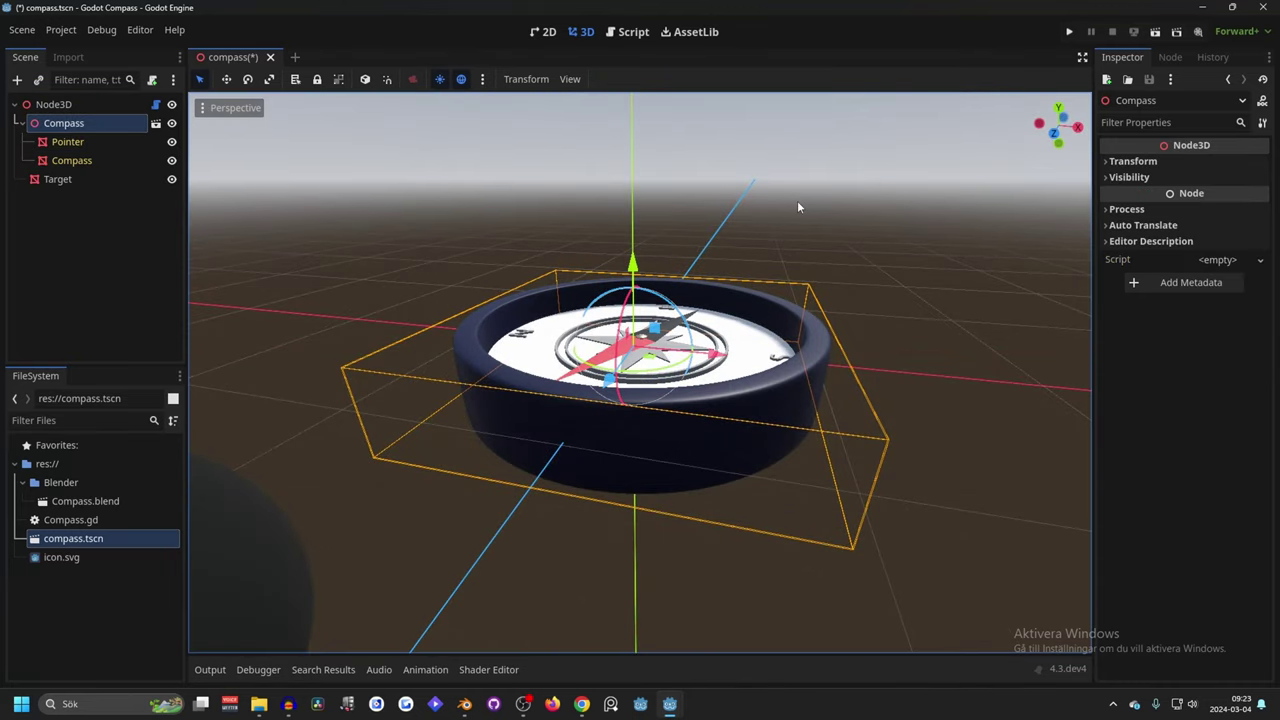
pyautogui.press('r')
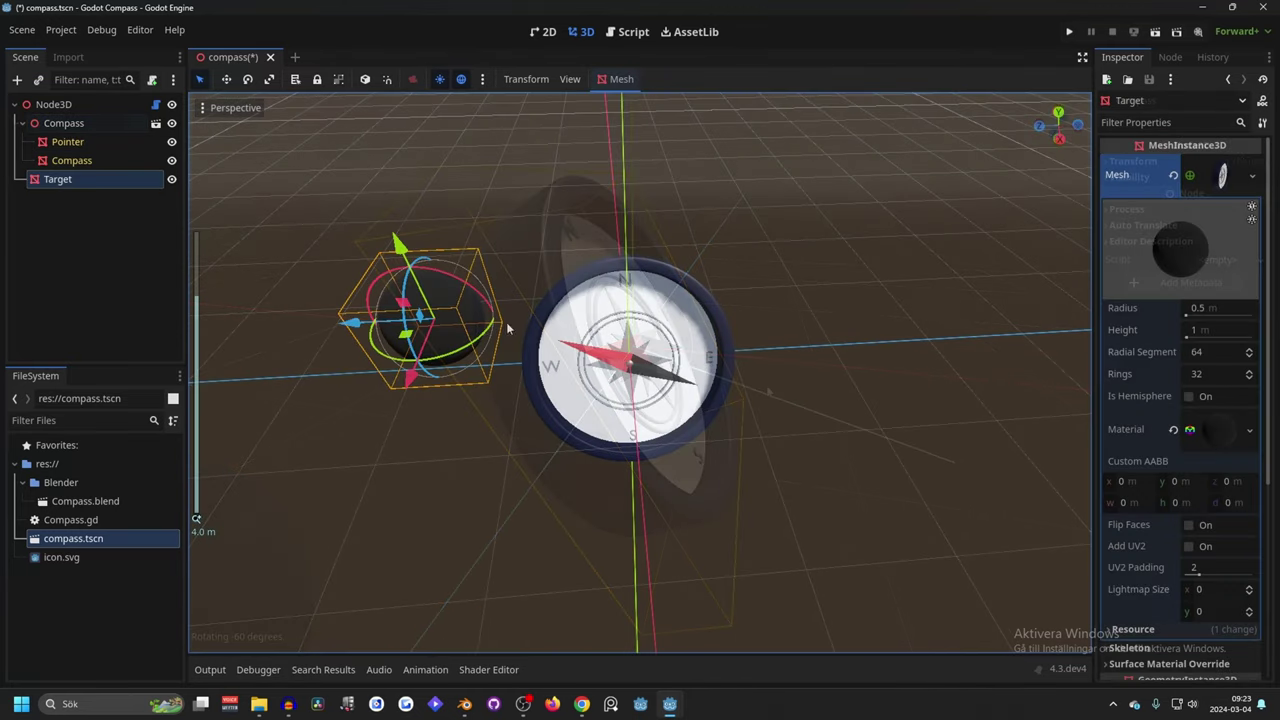